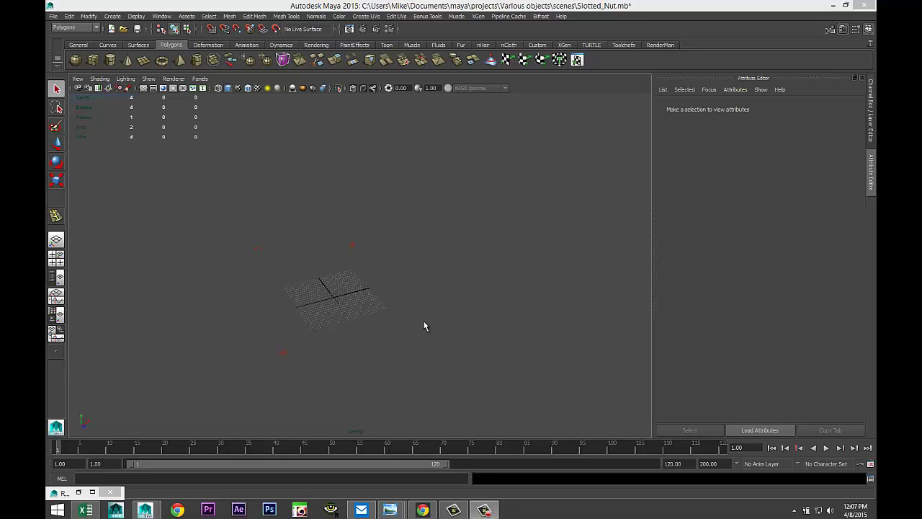
- Draw a polygon pipe on the grid, about 12.9 in radius and 29.5 high, with a thickness of about 5
left_click_drag(425, 327, 446, 296, "alt")
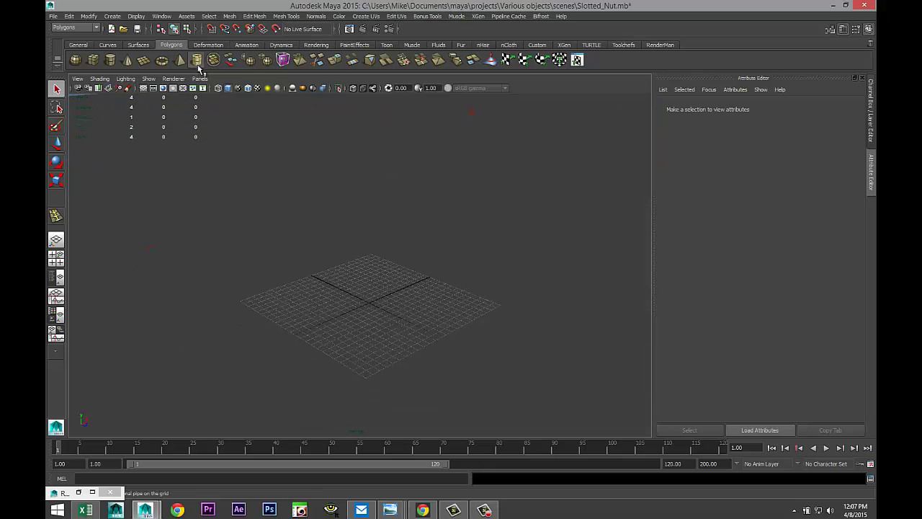
left_click(196, 60)
left_click_drag(384, 313, 472, 202)
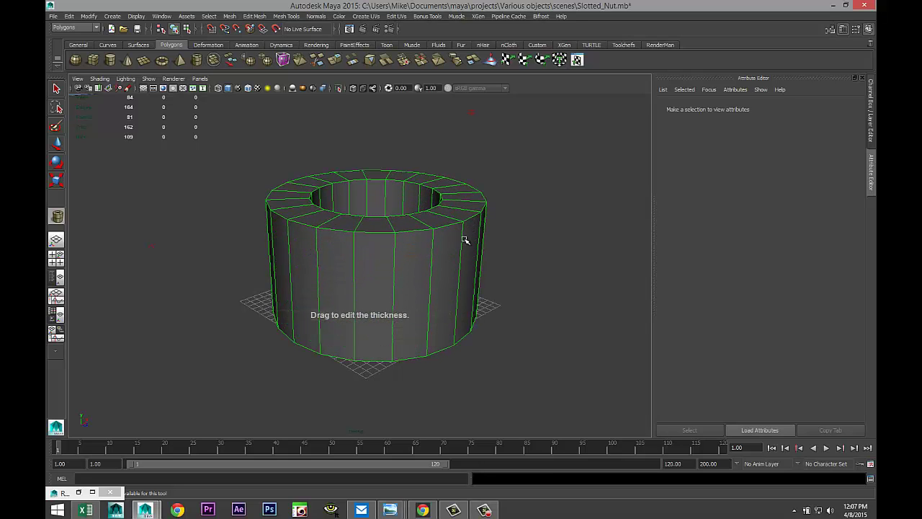
middle_click_drag(457, 280, 422, 311, "alt")
left_click_drag(422, 311, 523, 229)
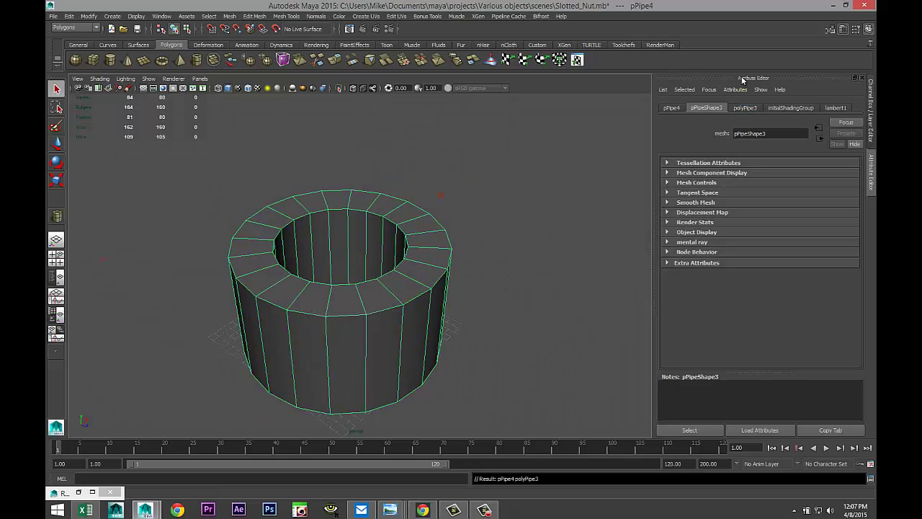
- Set the pipe's axis subdivisions to 18
left_click(746, 108)
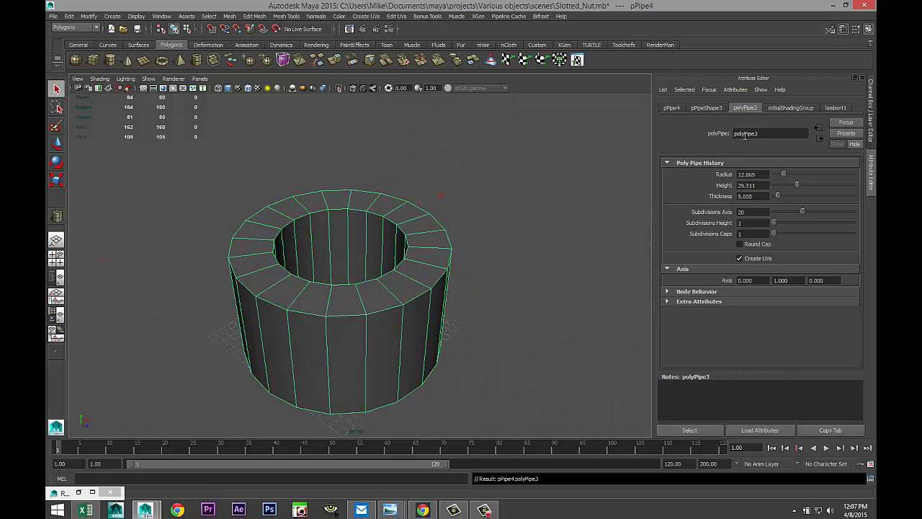
double_click(748, 211)
type("18")
key("Return")
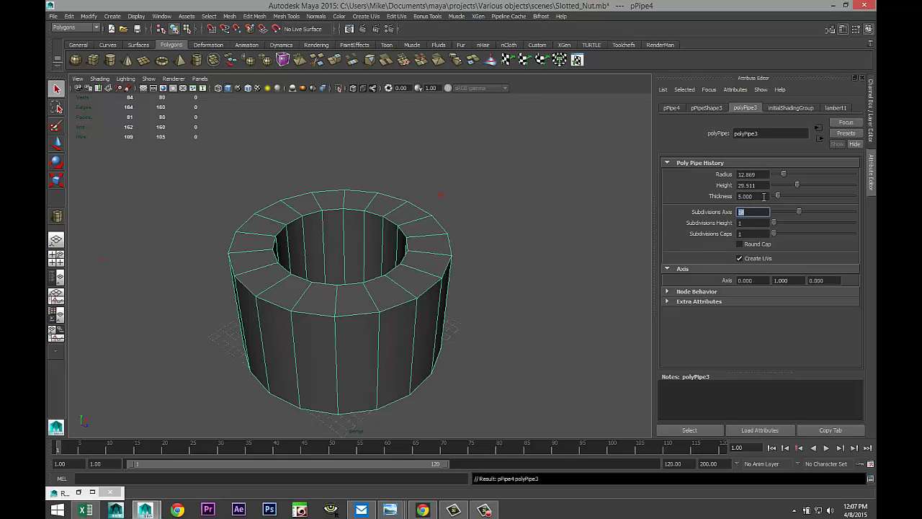
- Set the pipe's thickness to 2
double_click(764, 196)
type("2")
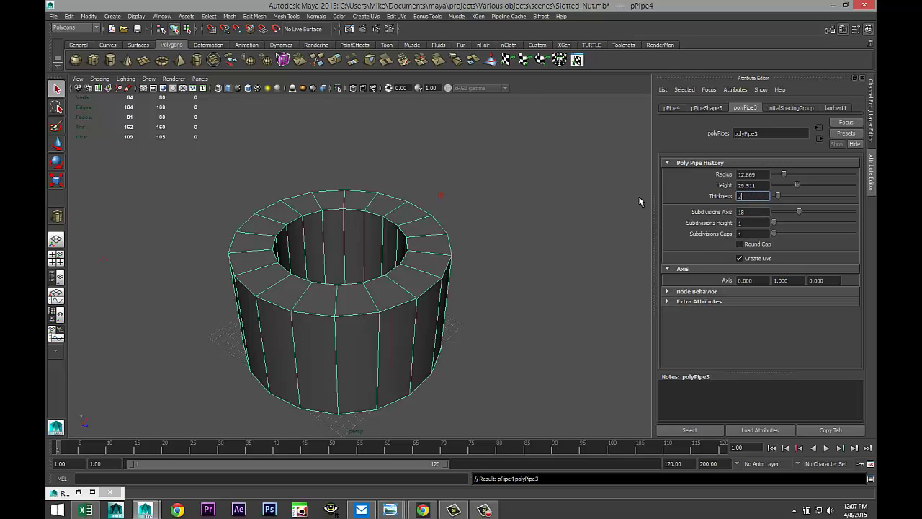
key("Return")
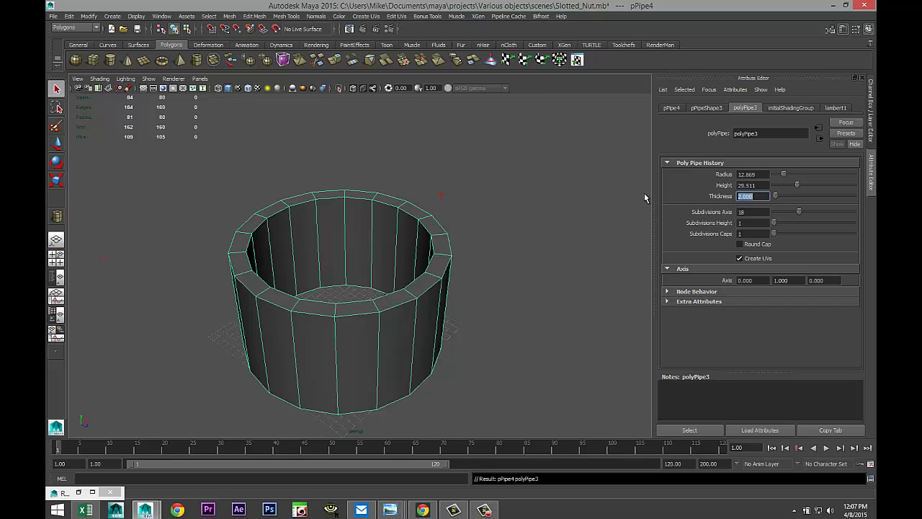
- Set the pipe's thickness to 3
left_click(758, 196)
type("3")
key("Return")
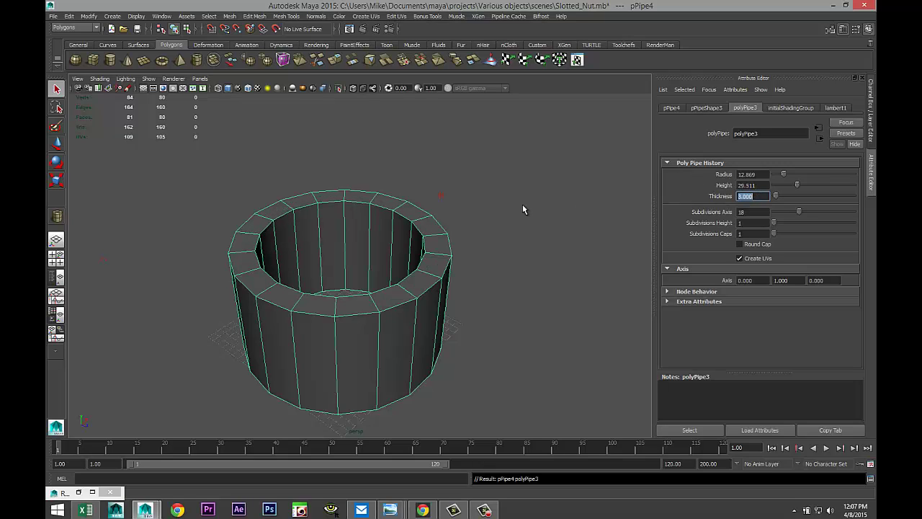
- Draw a polygon cylinder beside the pipe, about 6.9 in radius and 16.2 high
scroll(526, 275, "up", 2)
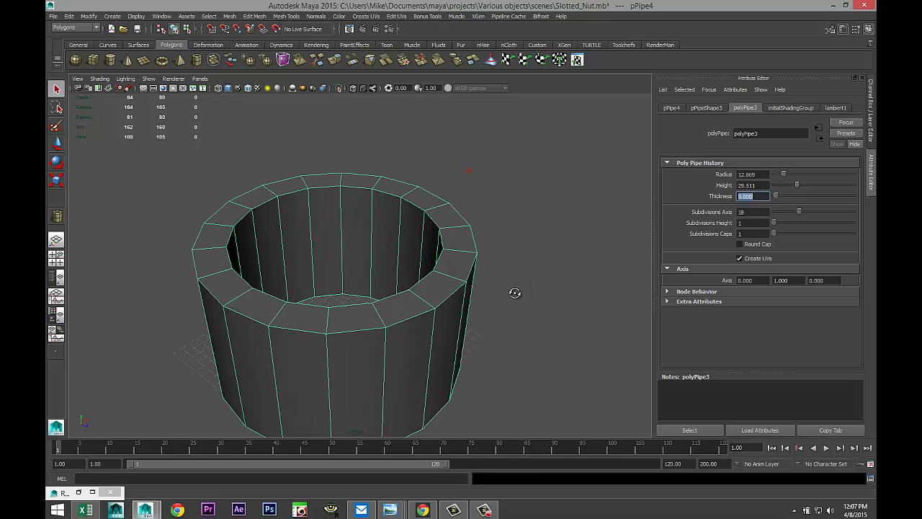
left_click_drag(514, 292, 525, 232, "alt")
middle_click_drag(523, 272, 528, 245, "alt")
scroll(522, 253, "down", 4)
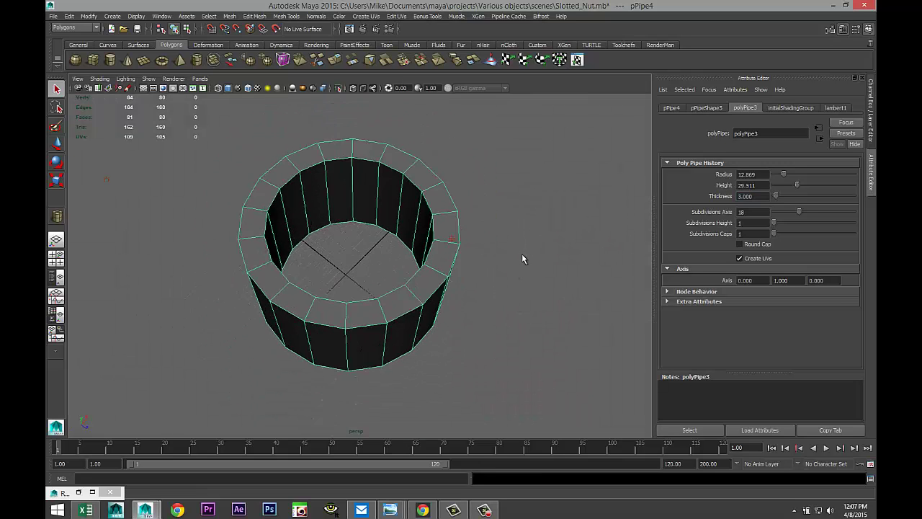
left_click_drag(515, 279, 568, 274, "alt")
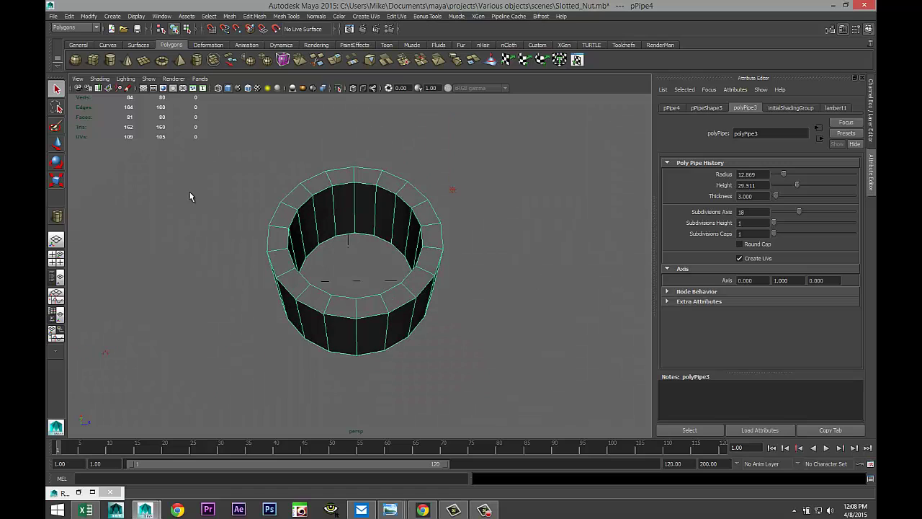
left_click(111, 60)
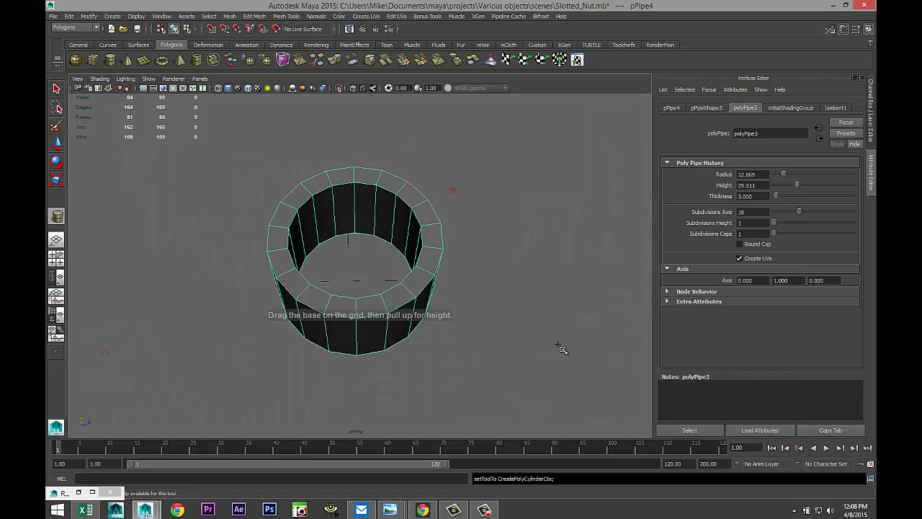
left_click_drag(545, 339, 589, 303)
- Move the cylinder to the origin by setting its X, Y and Z translation to 0
left_click(675, 108)
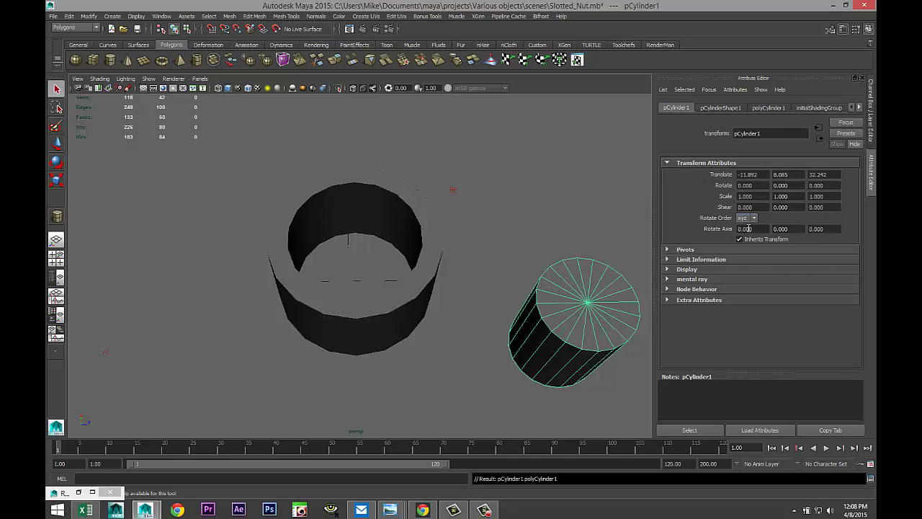
left_click(751, 173)
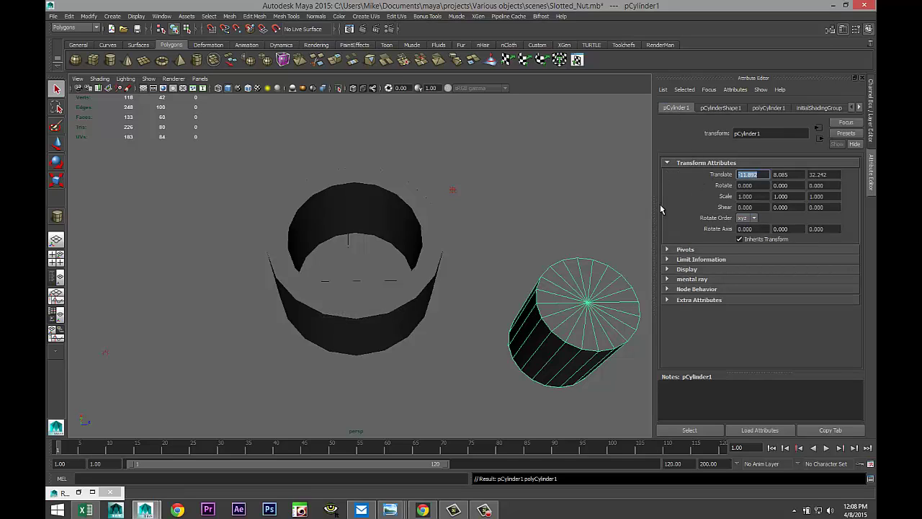
type("0")
left_click(773, 173)
type("0")
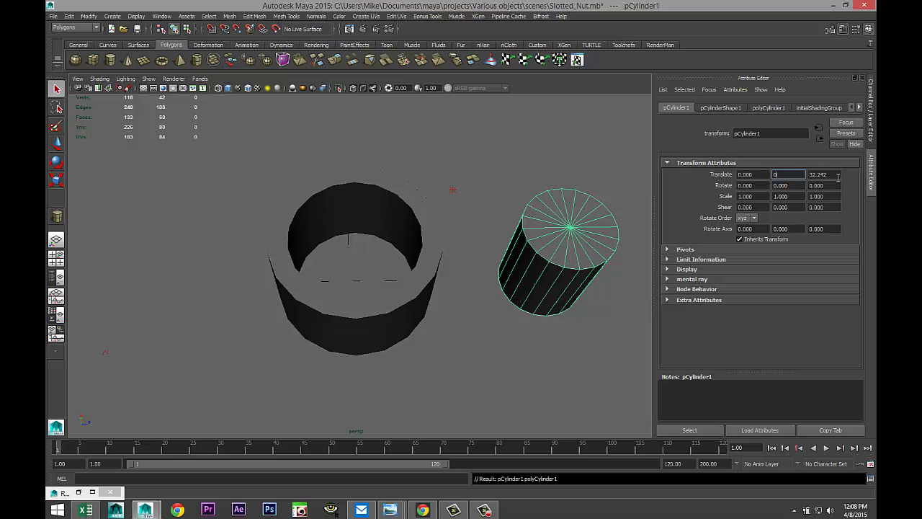
key("Tab")
type("0")
left_click(788, 175)
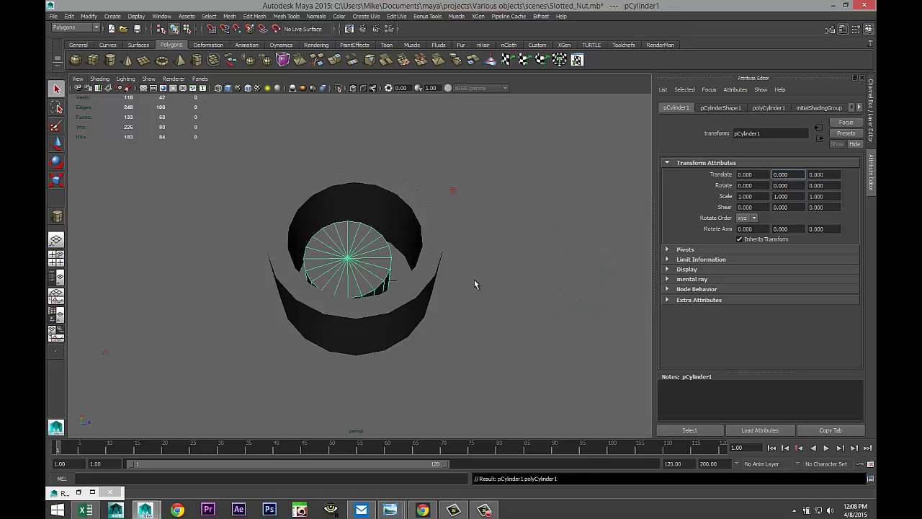
- Center the pipe on the origin by setting its X, Y and Z translation to 0
left_click(429, 277)
left_click(764, 177)
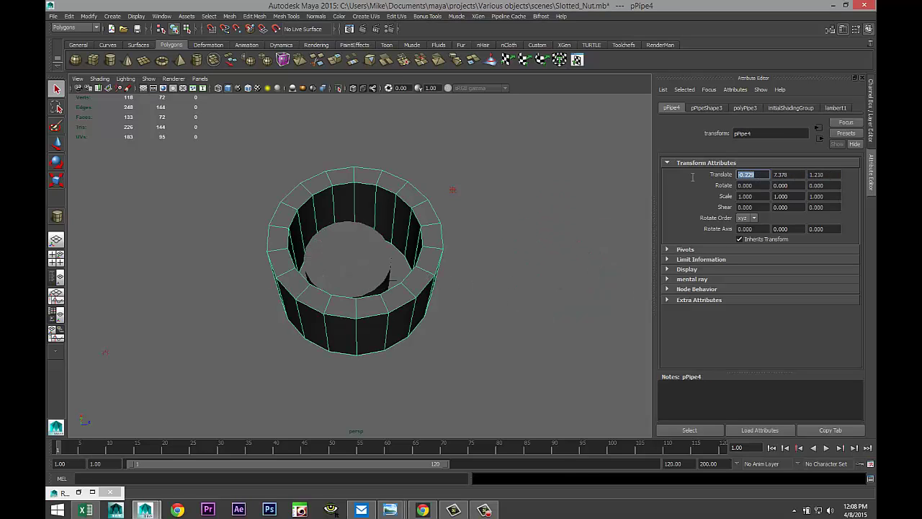
type("0")
key("Tab")
type("0")
key("Tab")
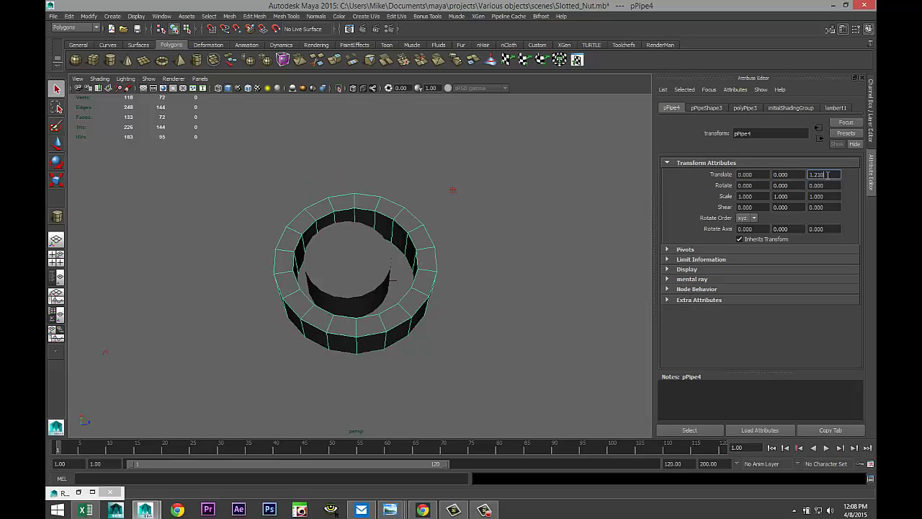
type("0")
left_click(785, 176)
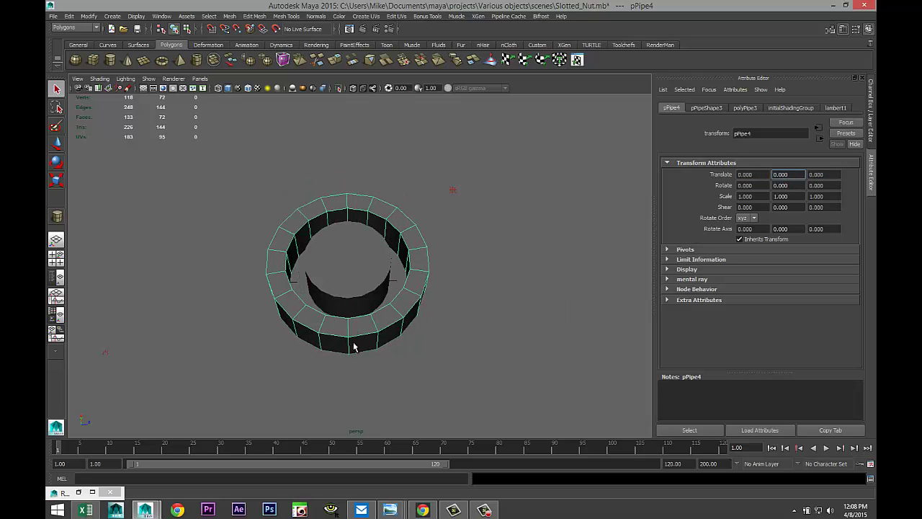
- Make the inner cylinder hexagonal by setting its axis subdivisions to 6
left_click(359, 268)
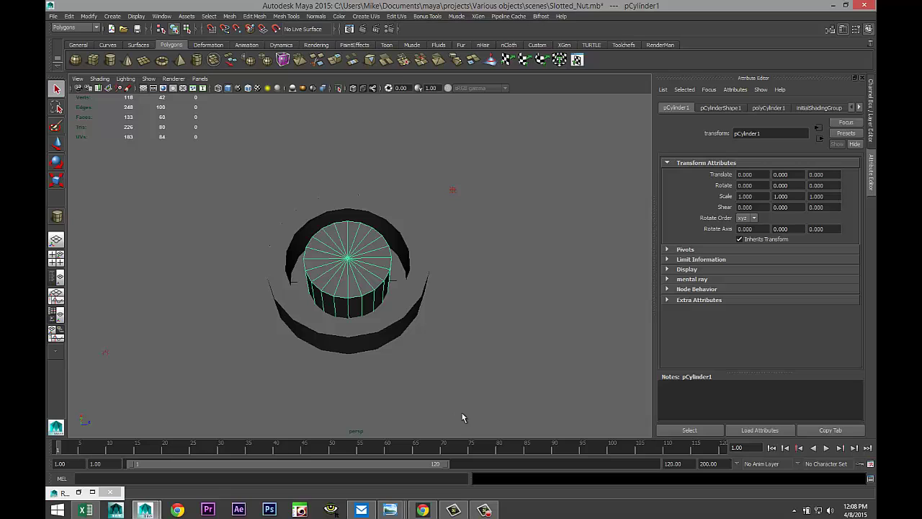
left_click(770, 108)
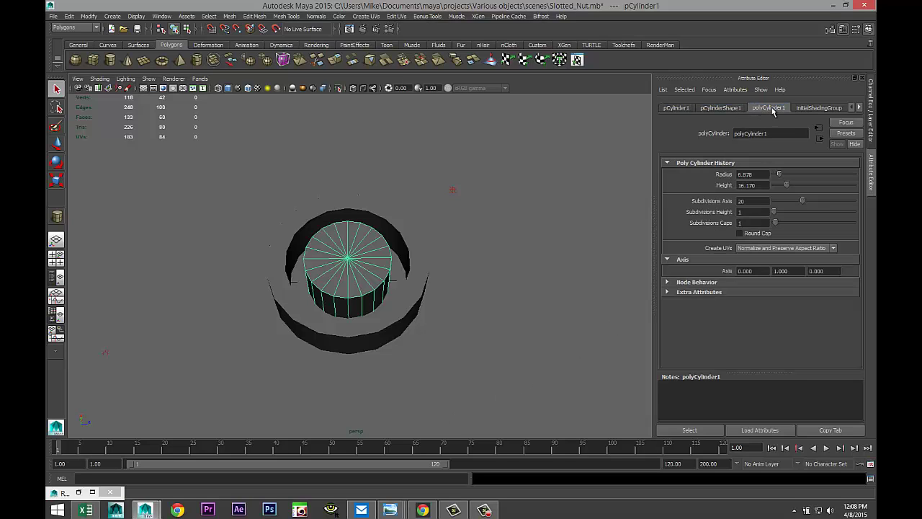
double_click(749, 201)
type("6")
key("Return")
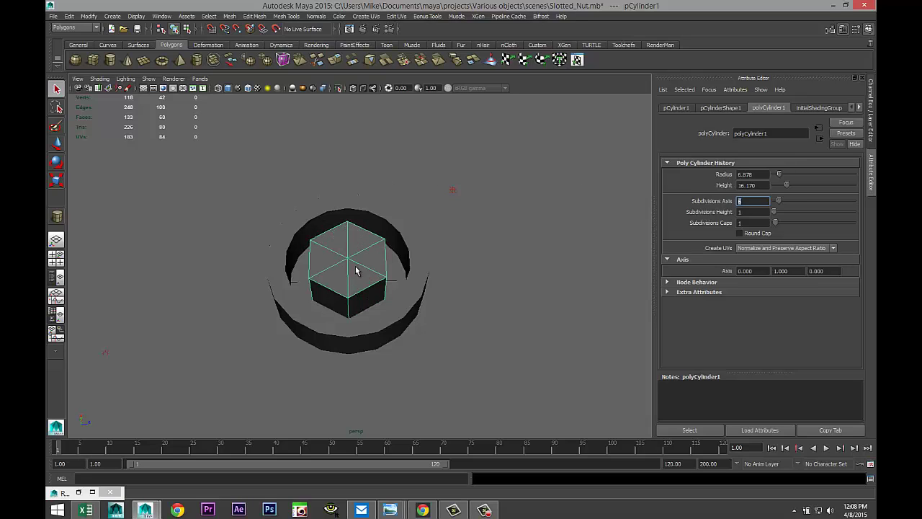
- Try scaling the hexagonal cylinder inside the pipe and undo the scale changes
left_click(437, 306)
left_click(360, 267)
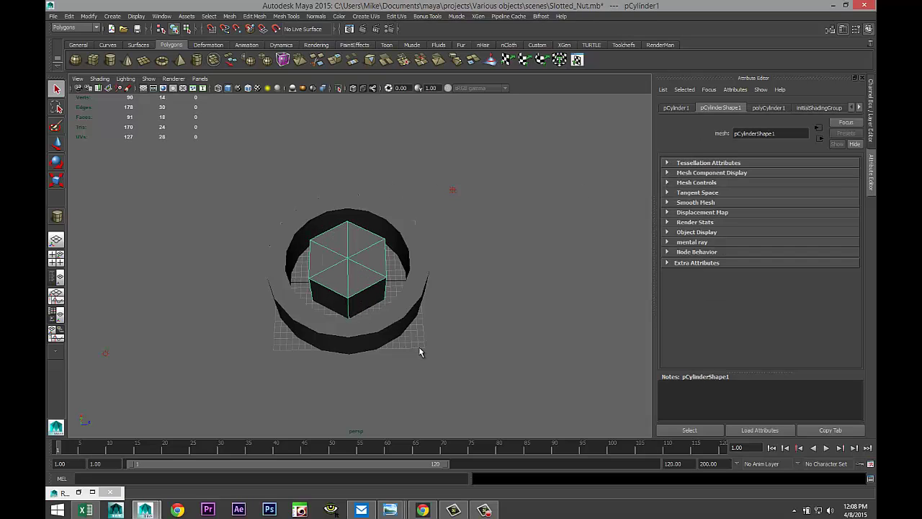
key("r")
left_click_drag(348, 261, 421, 271)
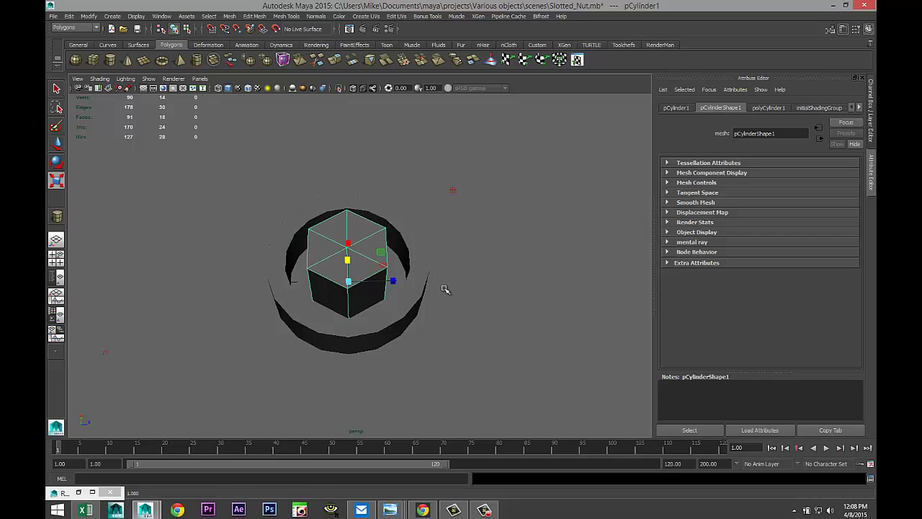
key("ctrl+z")
left_click(495, 282)
left_click(372, 270)
left_click_drag(348, 259, 395, 267)
key("ctrl+z")
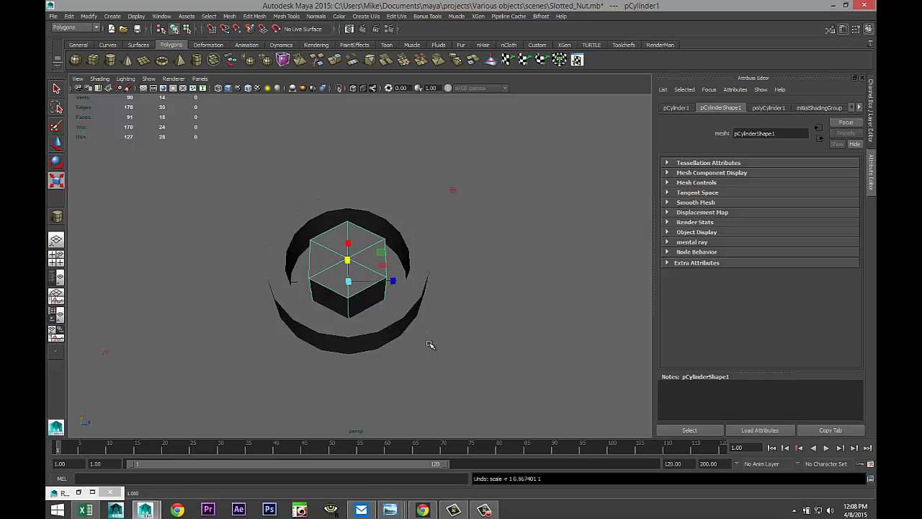
- Scale the hexagonal cylinder uniformly by about 2.97 and flatten it vertically into a thin plate wider than the pipe
mouse_move(430, 344)
left_mouse_down("alt")
mouse_move(422, 360)
mouse_move(453, 336)
mouse_move(440, 334)
left_mouse_up("alt")
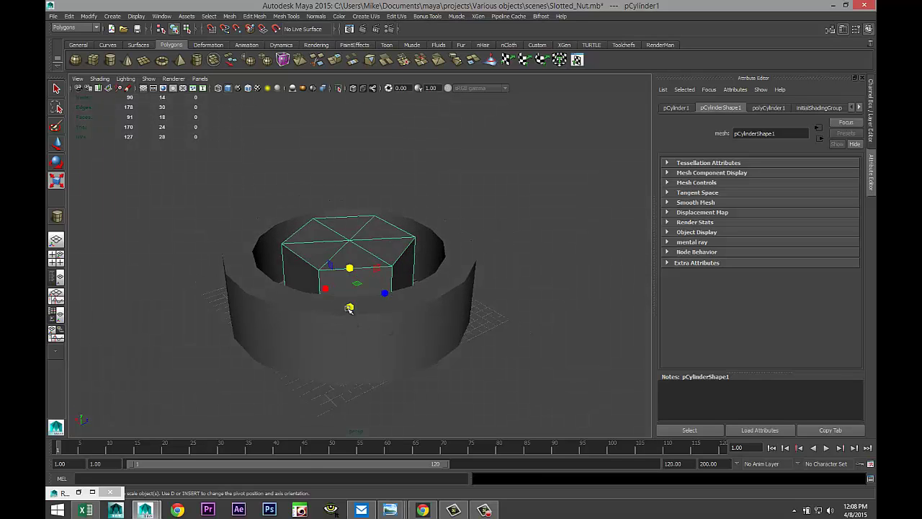
left_click_drag(348, 308, 568, 316)
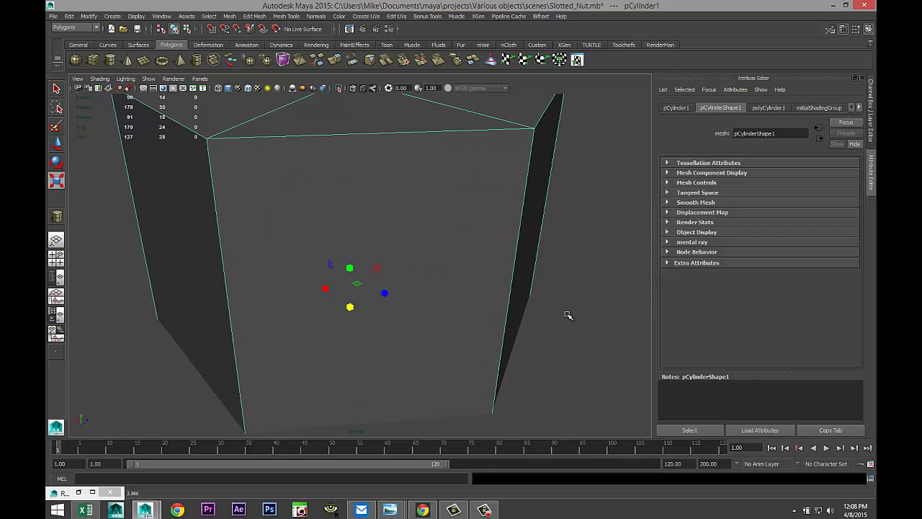
left_click_drag(350, 268, 372, 315)
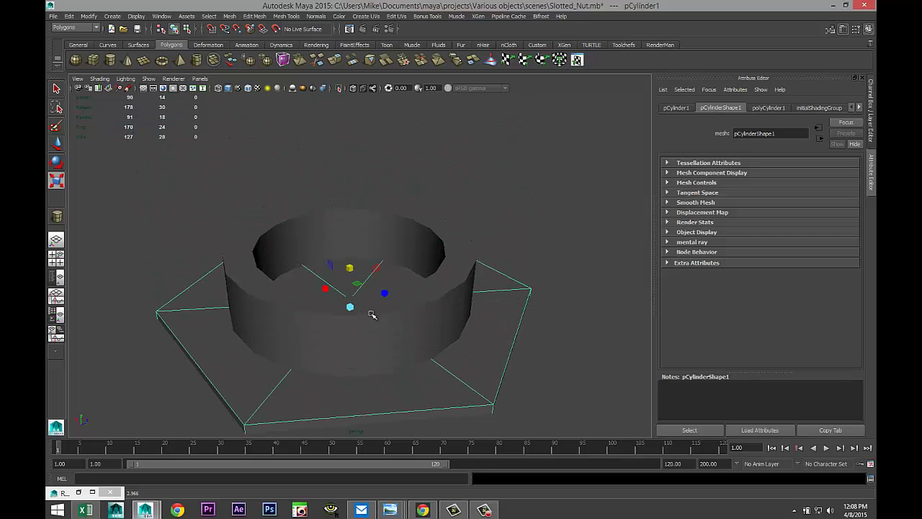
- Extrude the full ring of outer side faces of the pipe with a thickness of 5
scroll(388, 317, "down", 3)
left_click_drag(449, 339, 434, 352, "alt")
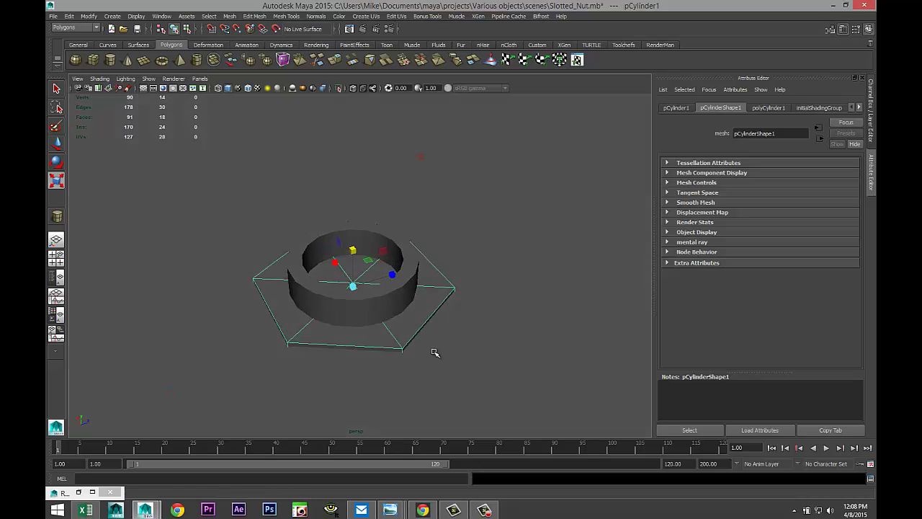
left_click(386, 297)
scroll(402, 353, "up", 4)
right_click_drag(385, 321, 386, 296)
double_click(369, 333)
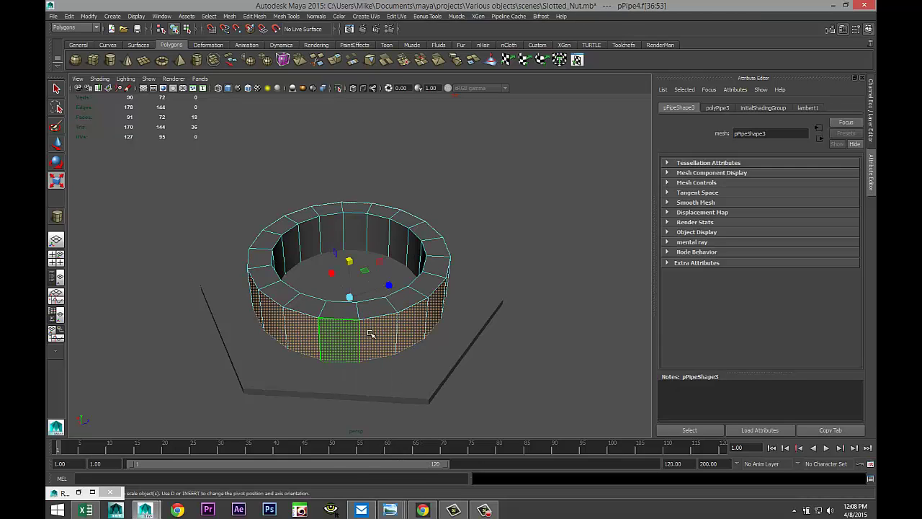
left_click(263, 17)
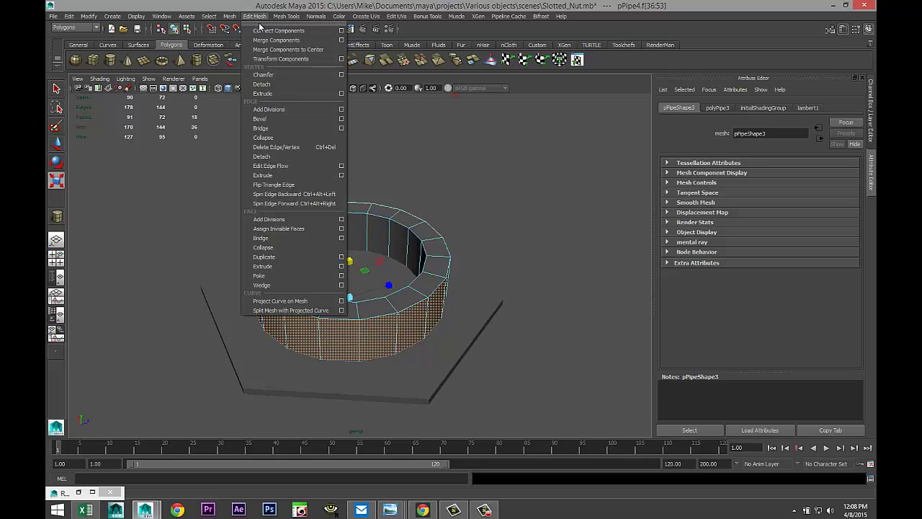
left_click(291, 264)
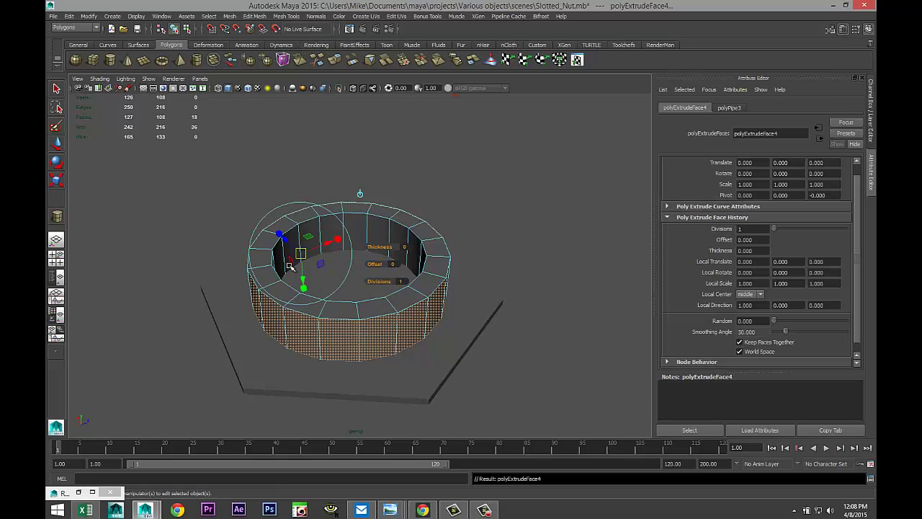
left_click(407, 247)
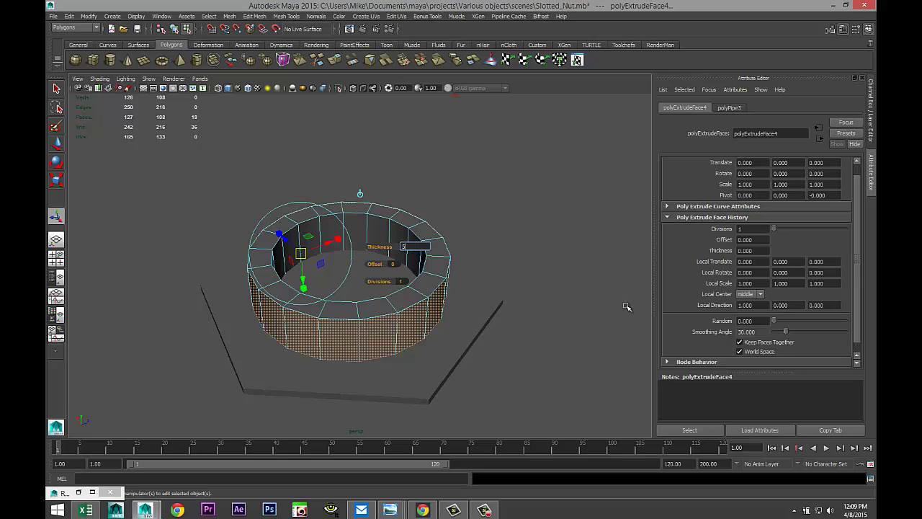
key("Return")
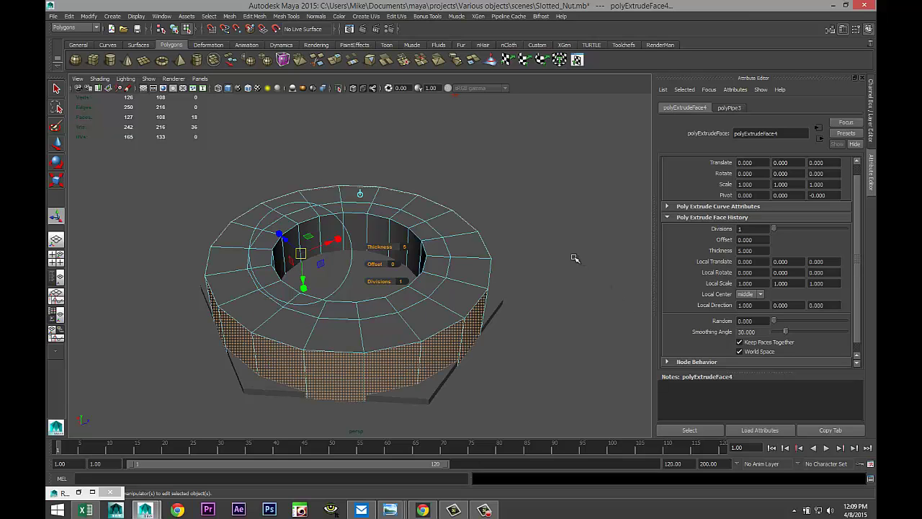
- Display the top view full size, framed on the pipe and the hexagonal guide
left_click(56, 257)
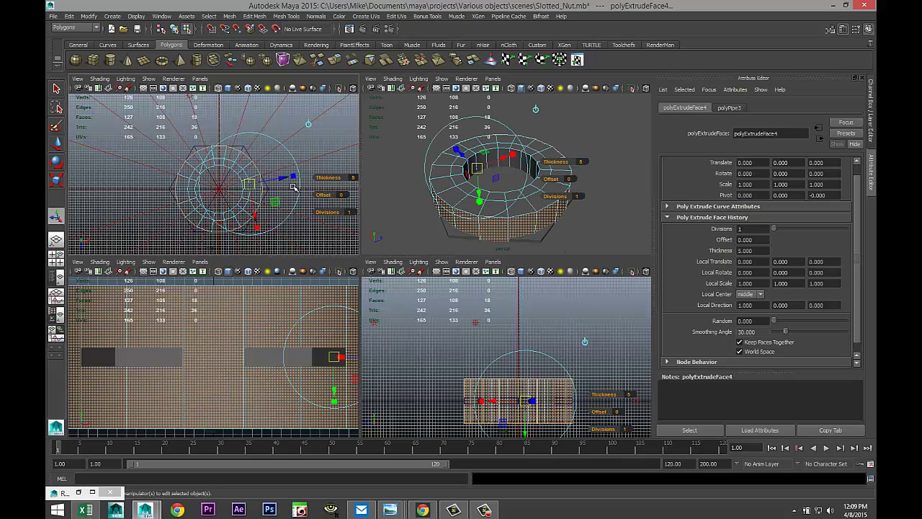
key("space")
scroll(411, 319, "up", 6)
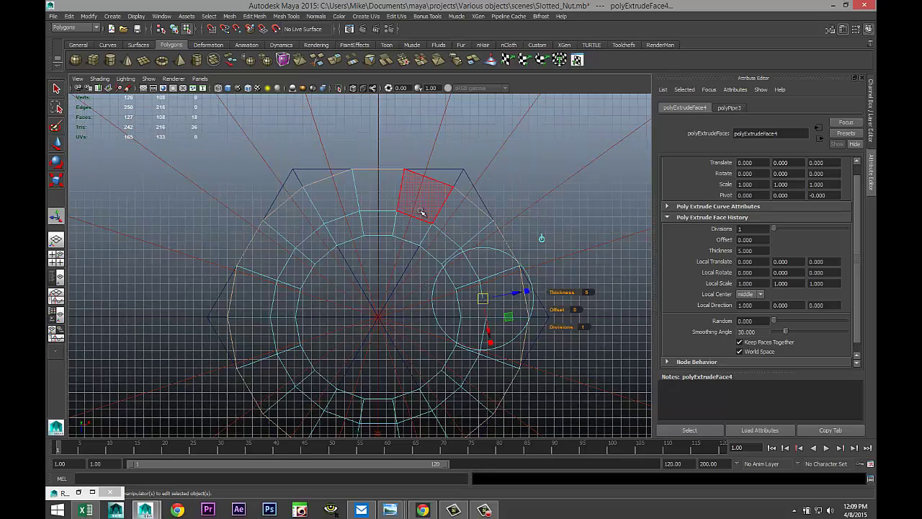
middle_click_drag(421, 212, 421, 245, "alt")
left_click(299, 204)
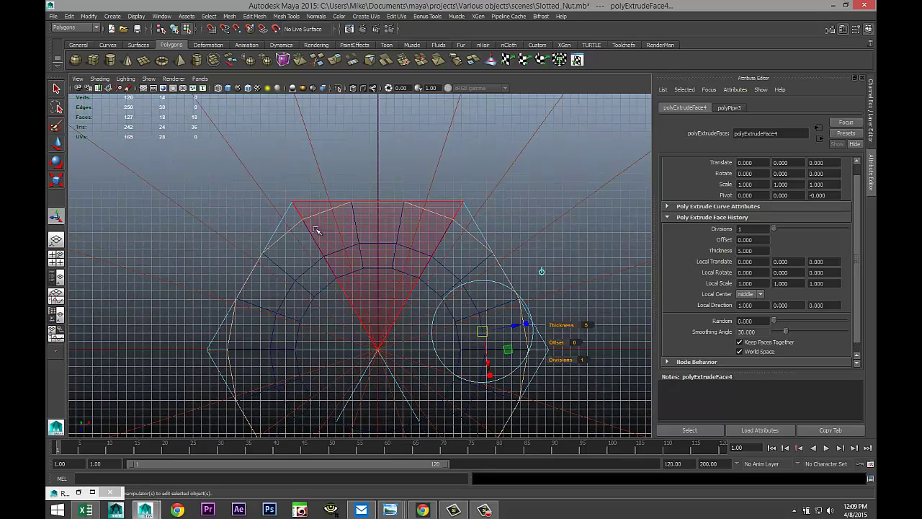
scroll(363, 313, "down", 3)
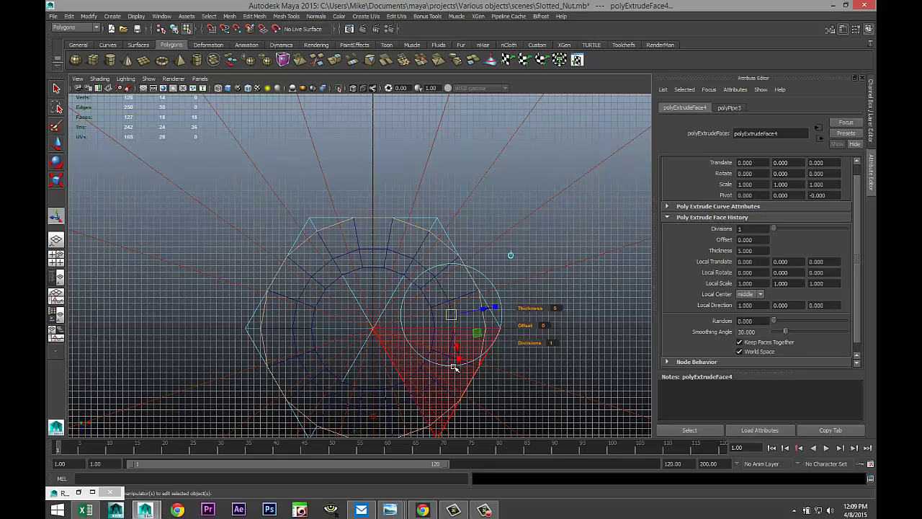
- Try scaling the extruded outer faces of the pipe uniformly to fit the hexagonal guide
key("r")
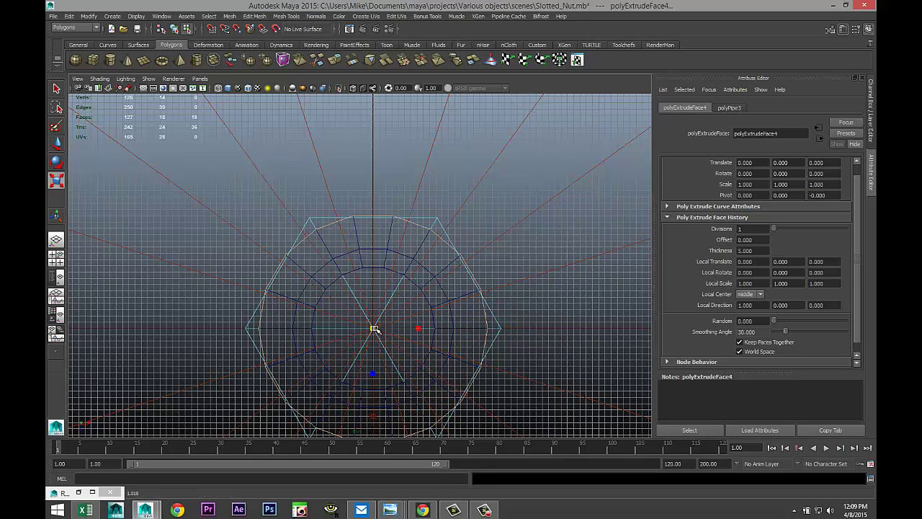
left_click_drag(374, 328, 373, 332)
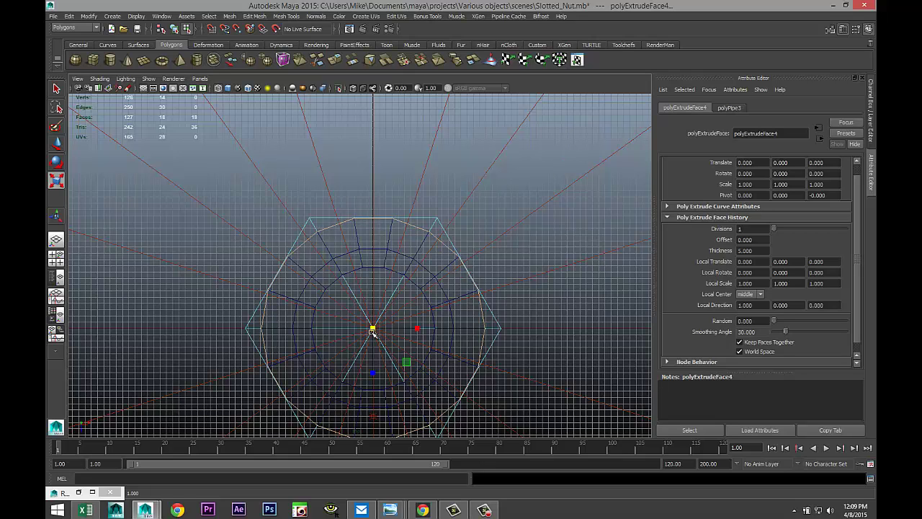
scroll(371, 330, "up", 5)
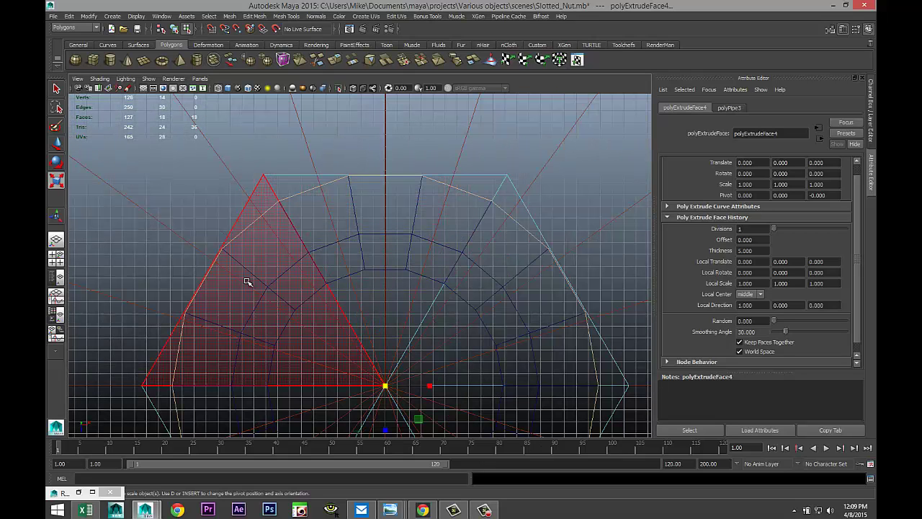
right_click_drag(176, 378, 132, 274)
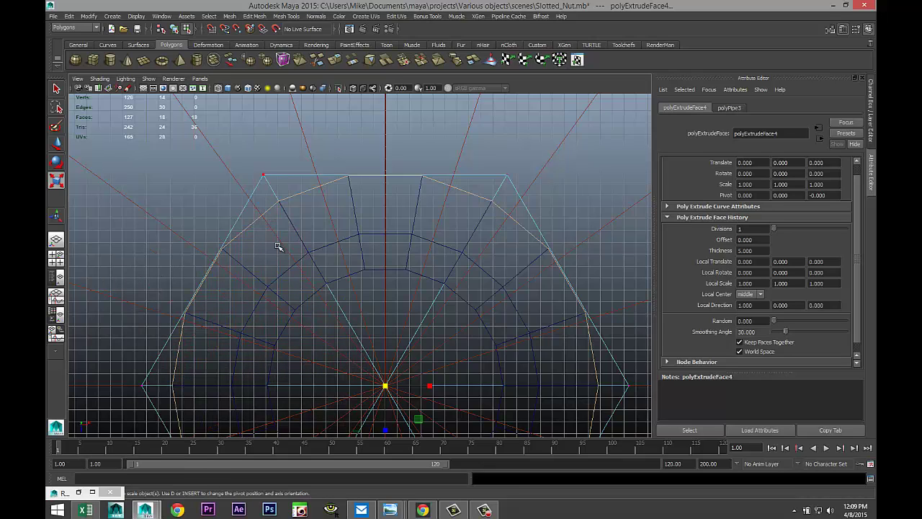
left_click(298, 193)
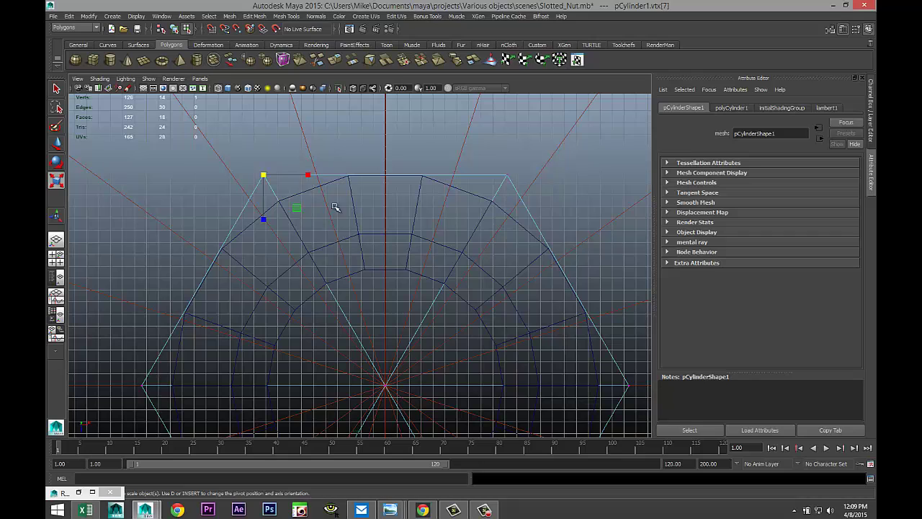
left_click(352, 193)
right_click_drag(346, 183, 336, 142)
left_click(350, 216)
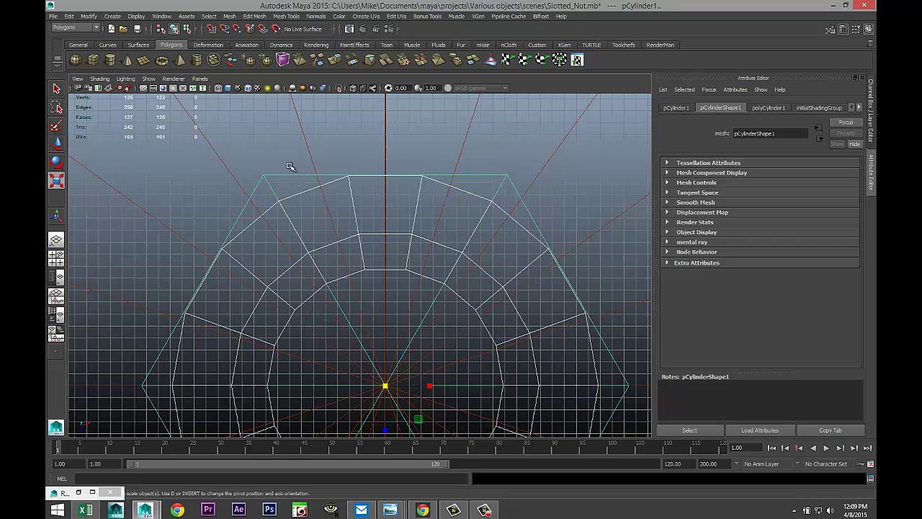
- Edit the pipe's vertices and snap the outer pair near the guide's upper-left corner onto that hexagon corner
left_click(290, 189)
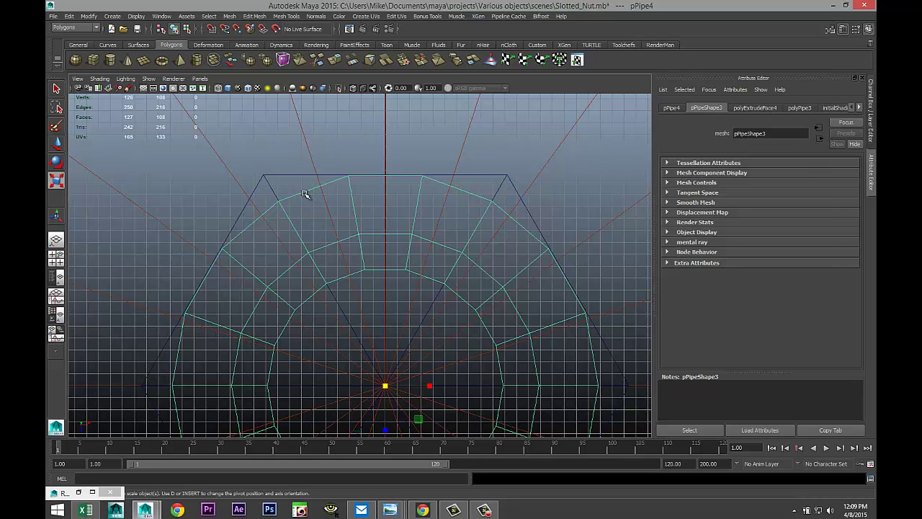
right_click_drag(304, 193, 268, 195)
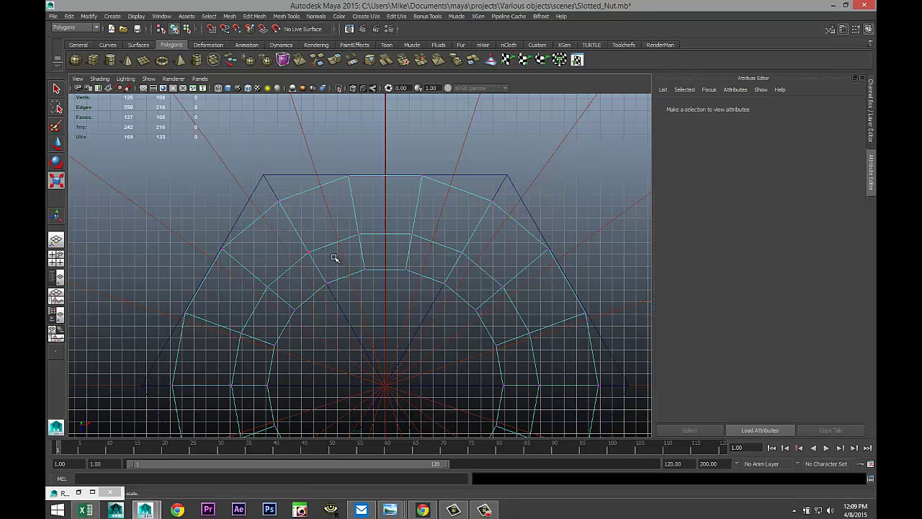
scroll(334, 259, "up", 1)
middle_click_drag(334, 268, 398, 288, "alt")
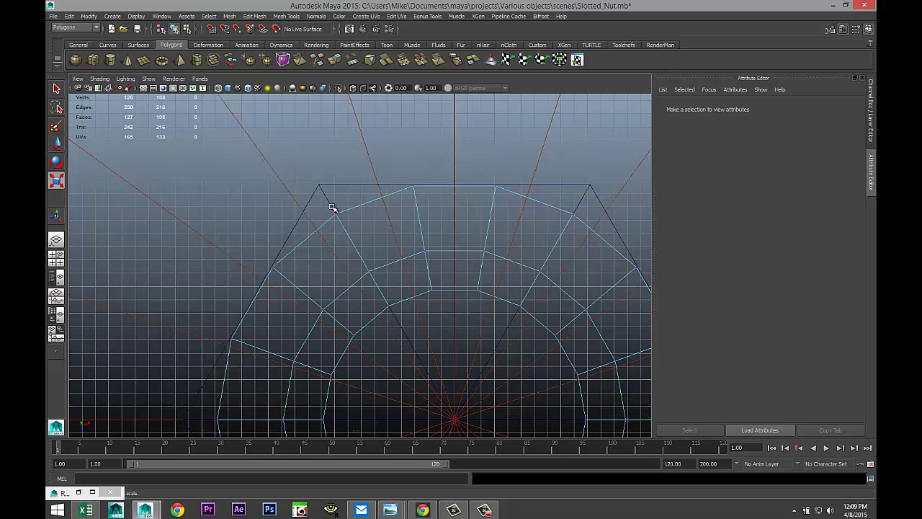
left_click_drag(332, 208, 367, 257)
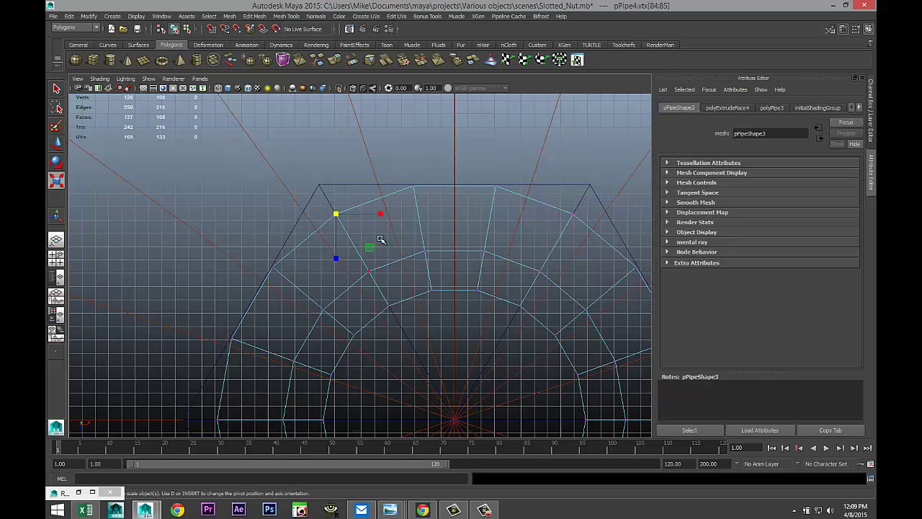
key("w")
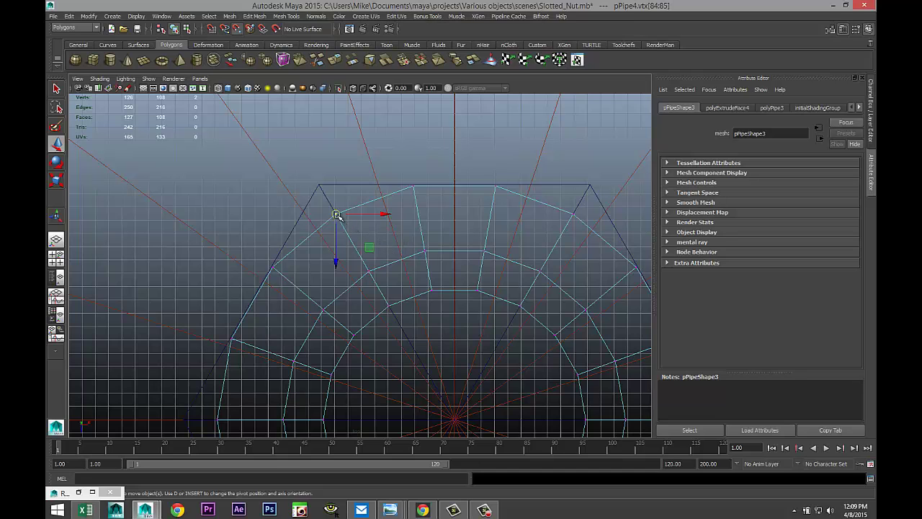
left_click_drag(337, 215, 319, 185)
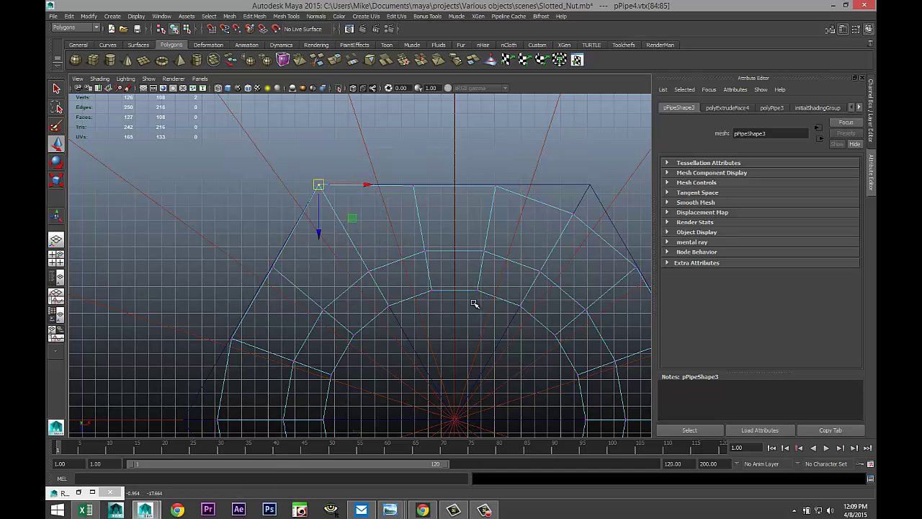
- Snap the pipe's outer vertex pairs onto the upper-right and far-right corners of the hexagonal guide
middle_click_drag(474, 302, 303, 305, "alt")
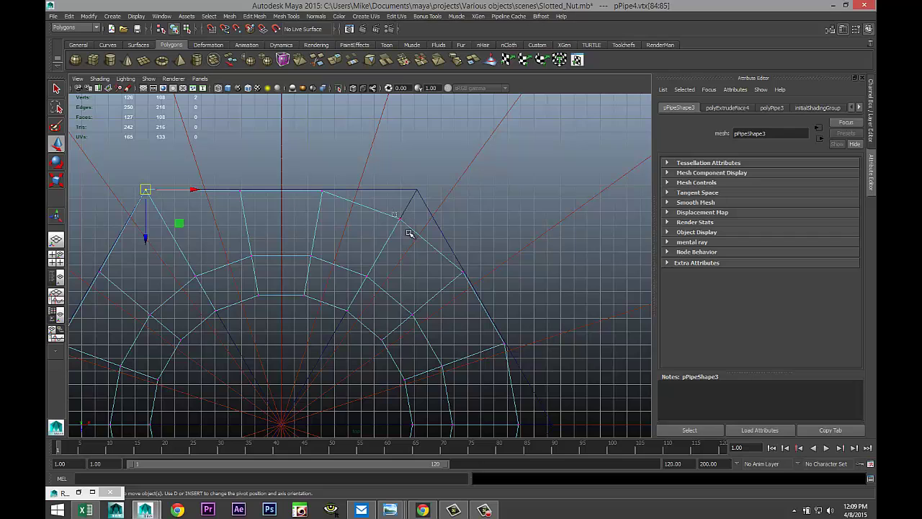
left_click(407, 245)
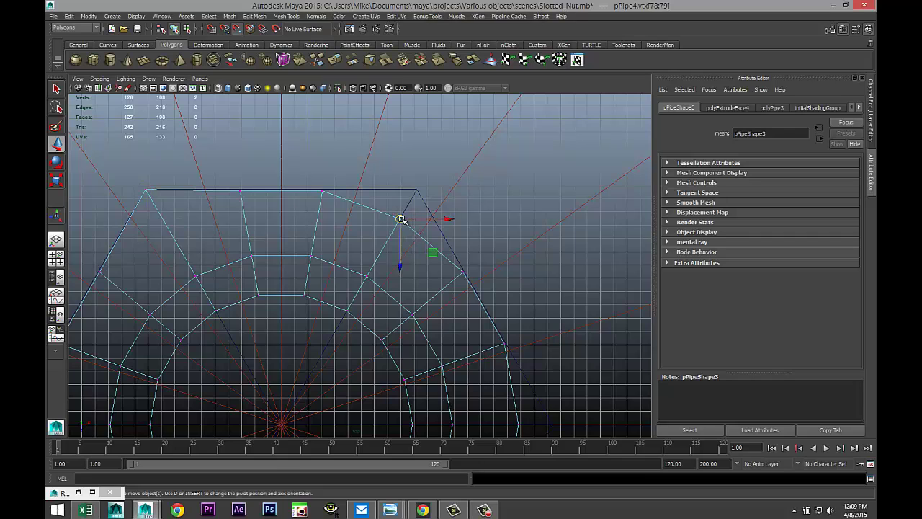
left_click_drag(401, 218, 412, 209)
scroll(540, 346, "down", 3)
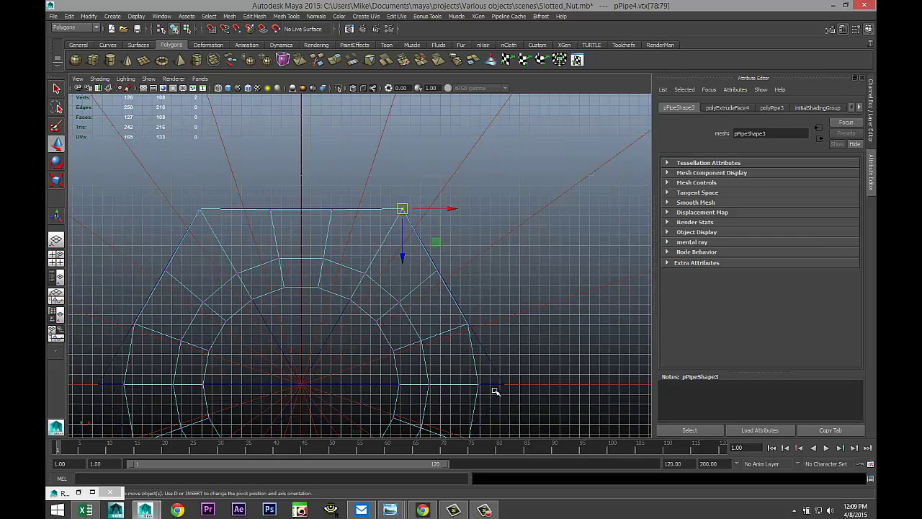
middle_click_drag(524, 378, 497, 282, "alt")
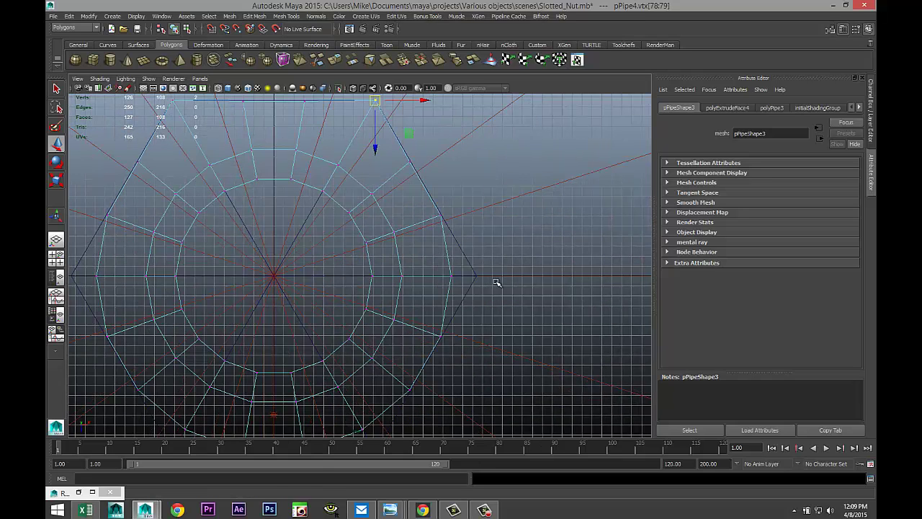
left_click(452, 276)
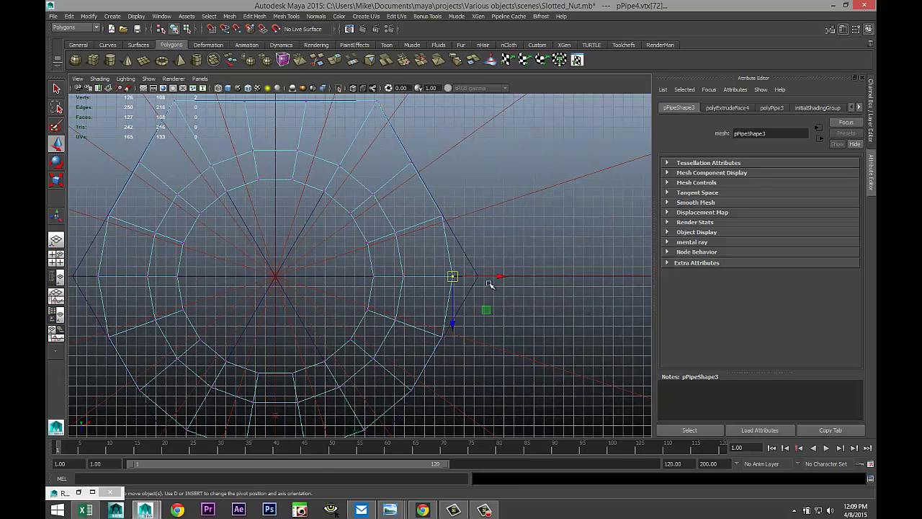
key("v")
left_click_drag(452, 276, 478, 276)
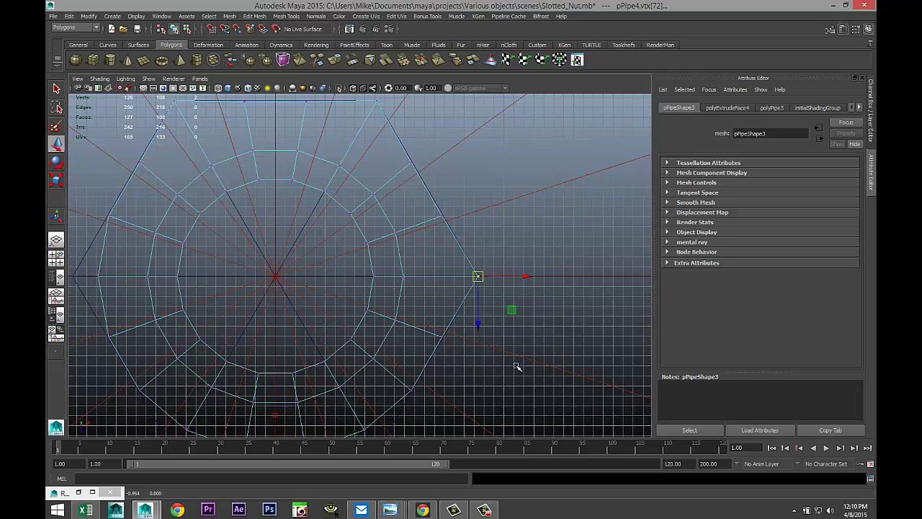
- Snap the pipe's outer vertex pairs onto the guide's lower-right, lower-left and far-left corners
middle_click_drag(511, 366, 532, 222, "alt")
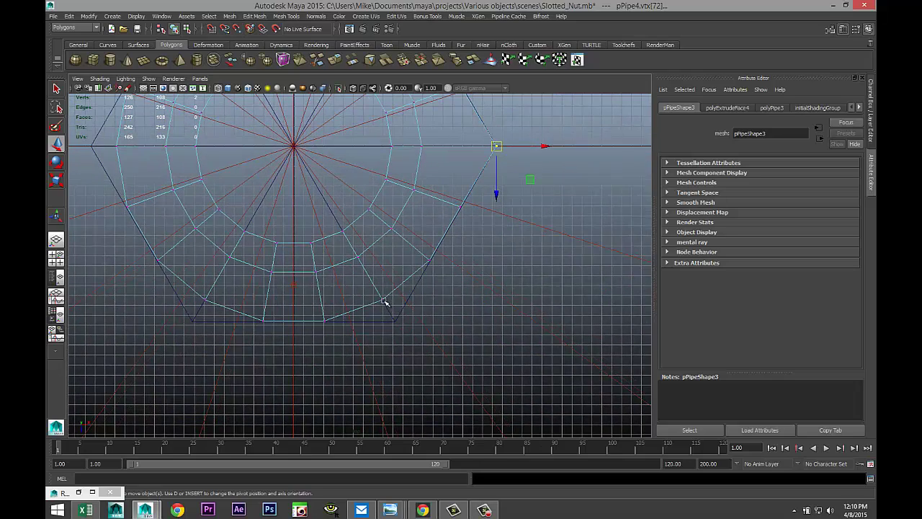
left_click_drag(376, 296, 395, 321)
left_click_drag(203, 298, 184, 333)
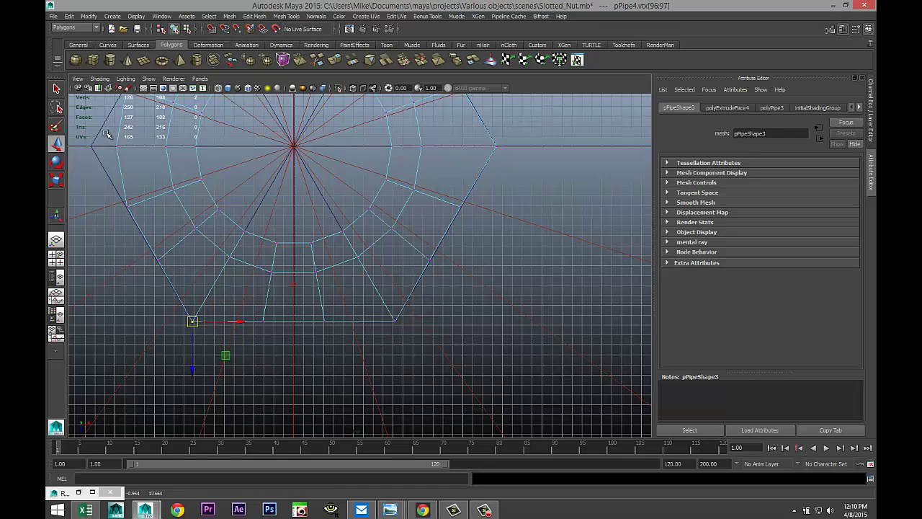
left_click_drag(106, 134, 93, 148)
- Examine the pipe's hexagonal outline in the top view and in the full-size perspective view
scroll(332, 306, "down", 2)
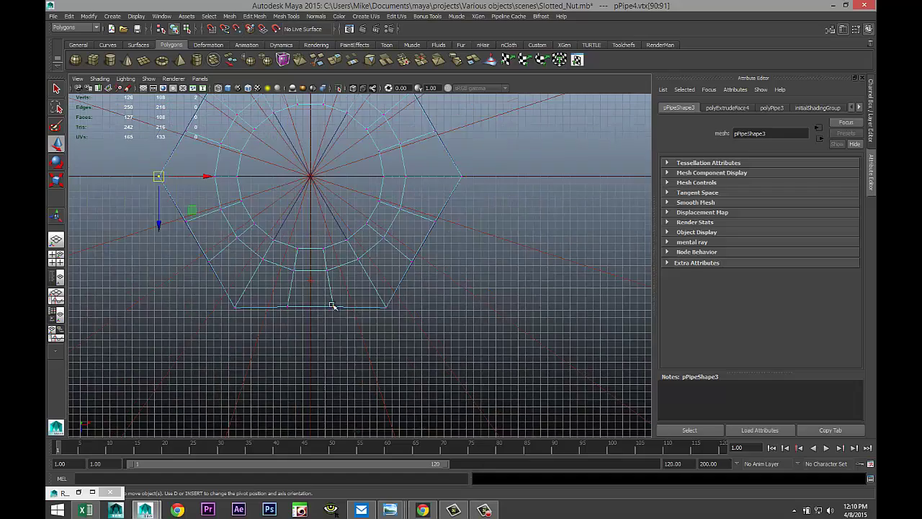
scroll(423, 315, "down", 3)
scroll(425, 316, "up", 2)
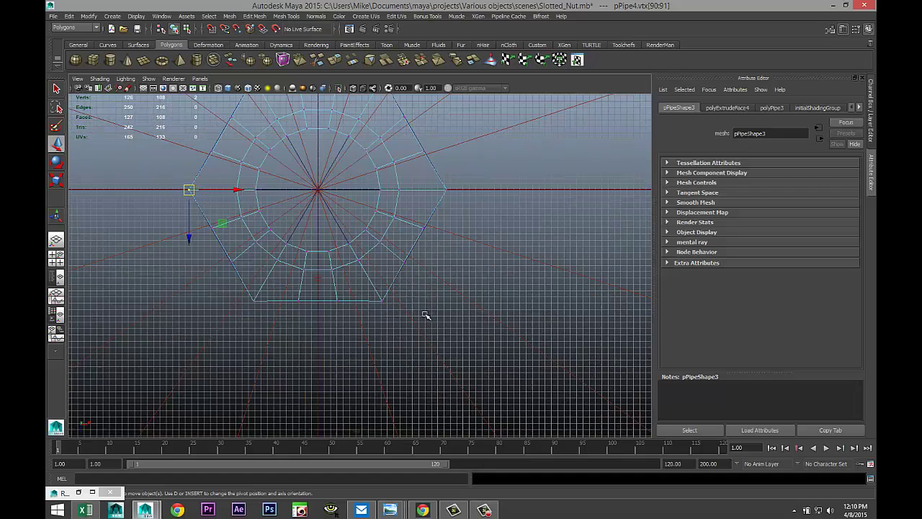
scroll(426, 313, "down", 2)
left_click(56, 257)
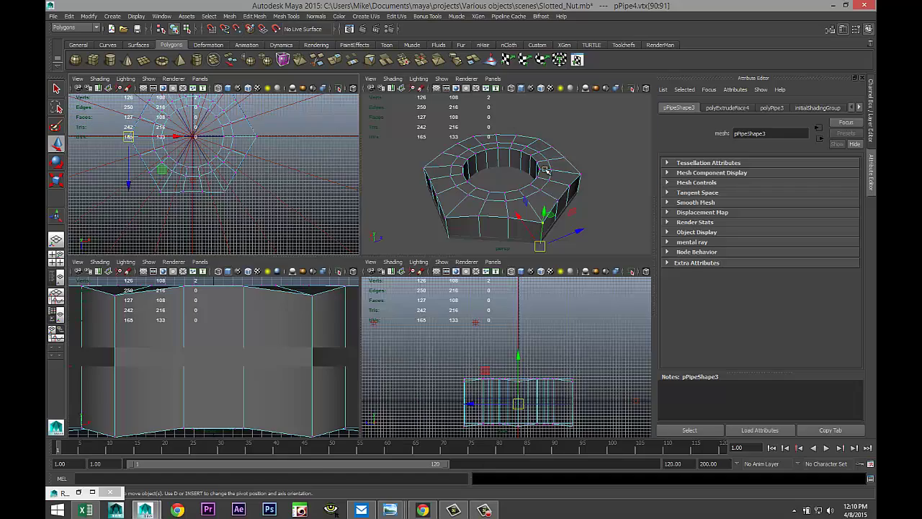
key("space")
scroll(500, 274, "up", 2)
scroll(504, 280, "down", 3)
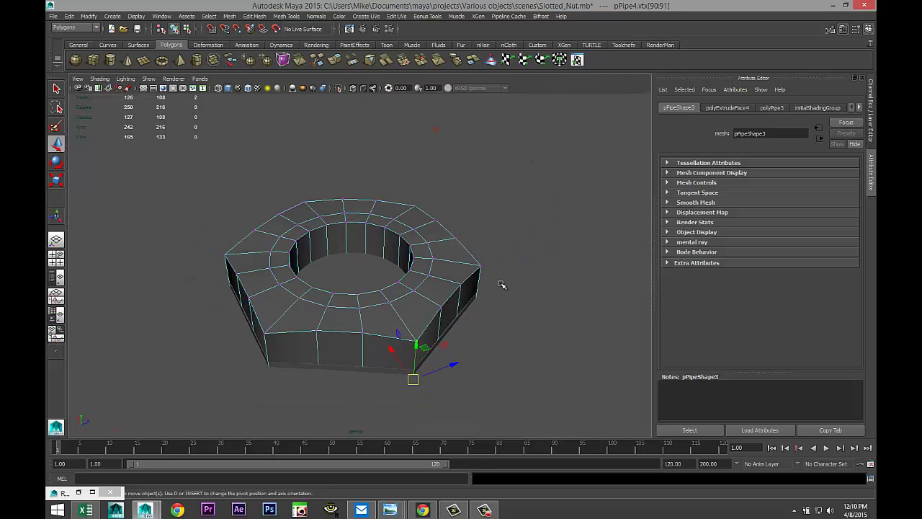
middle_click_drag(489, 301, 469, 288, "alt")
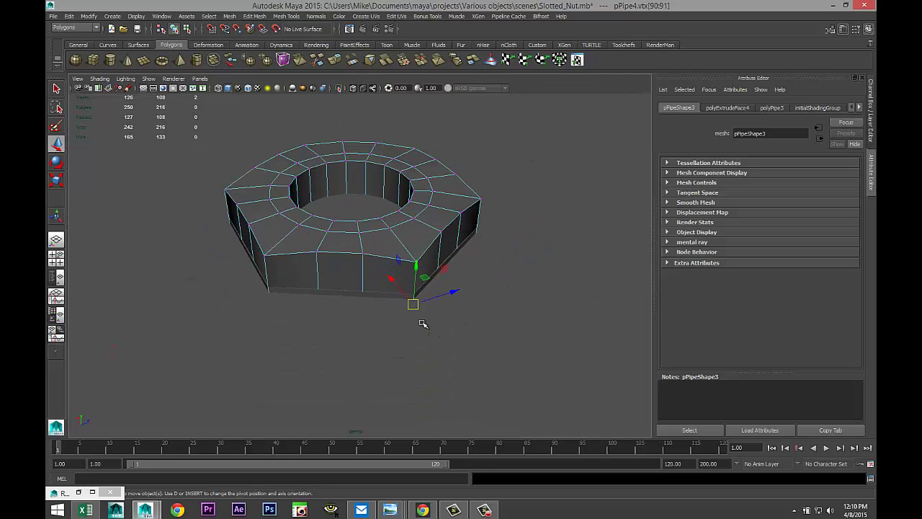
- Show the perspective view in wireframe, return to object mode and select only the hexagonal guide cylinder
key("4")
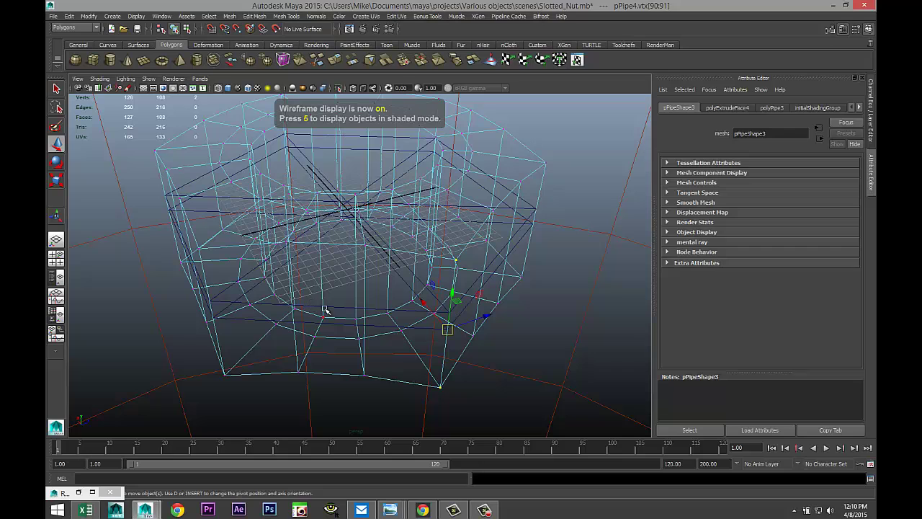
left_click(329, 305)
right_click_drag(415, 313, 414, 276)
left_click_drag(371, 289, 459, 404)
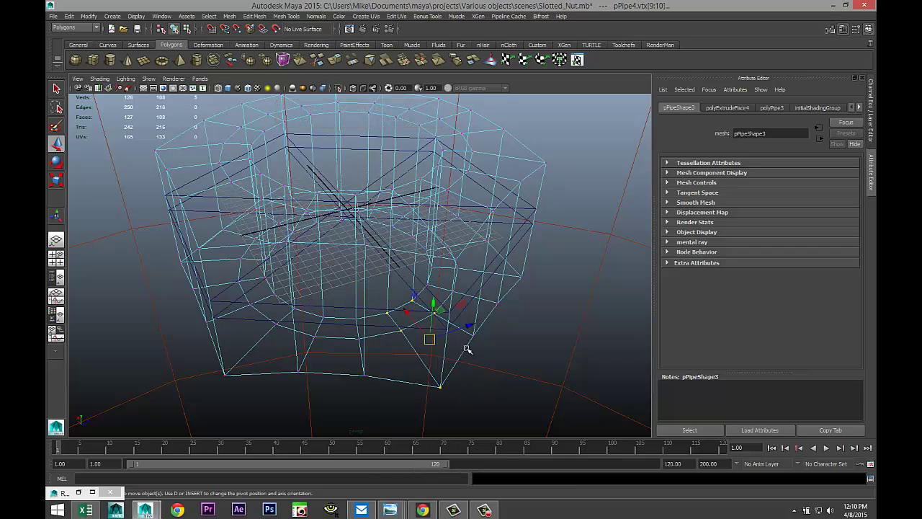
right_click_drag(443, 273, 483, 255)
left_click(549, 354)
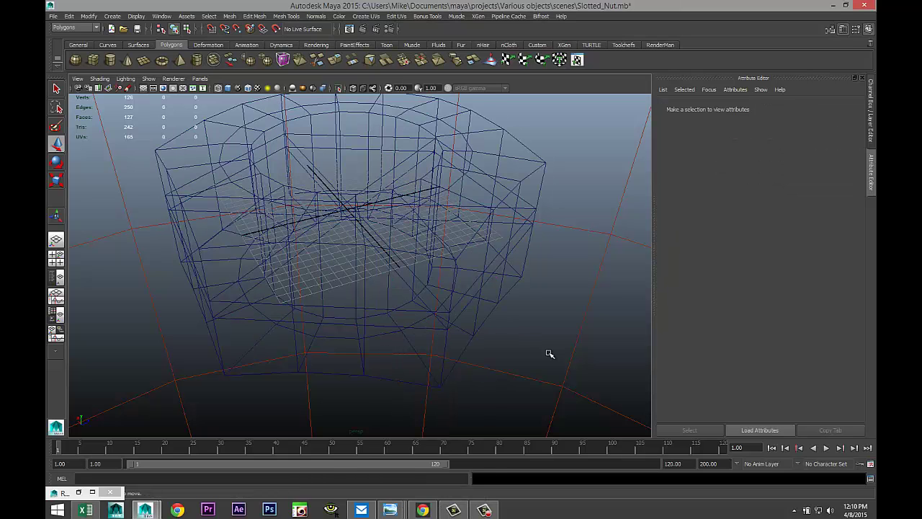
left_click(477, 319)
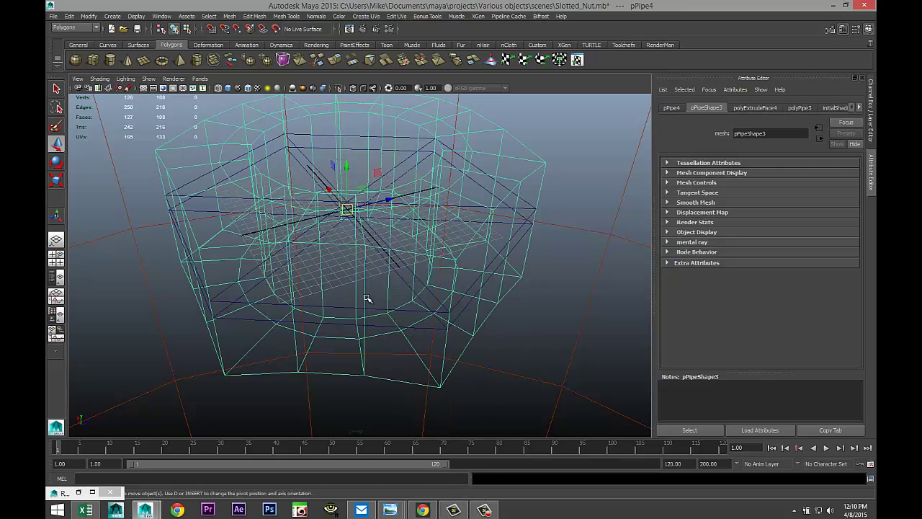
left_click_drag(120, 278, 335, 404)
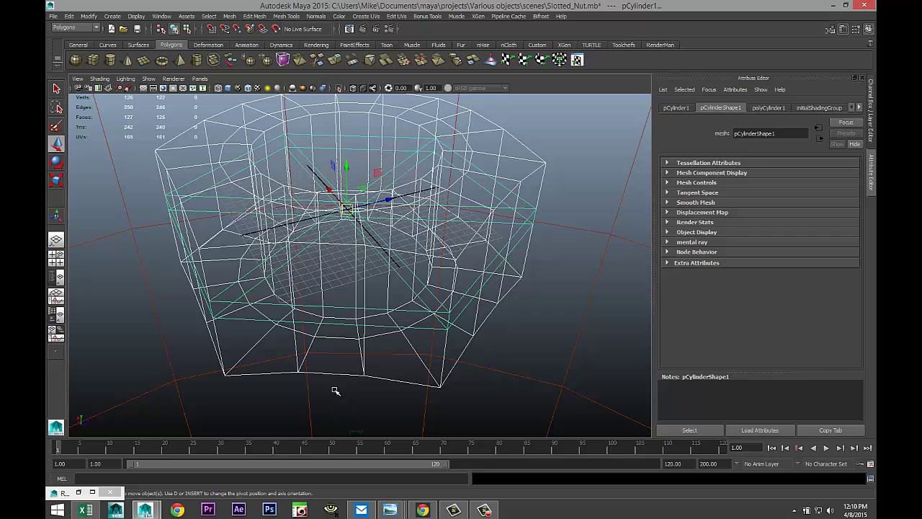
left_click(394, 376, "ctrl")
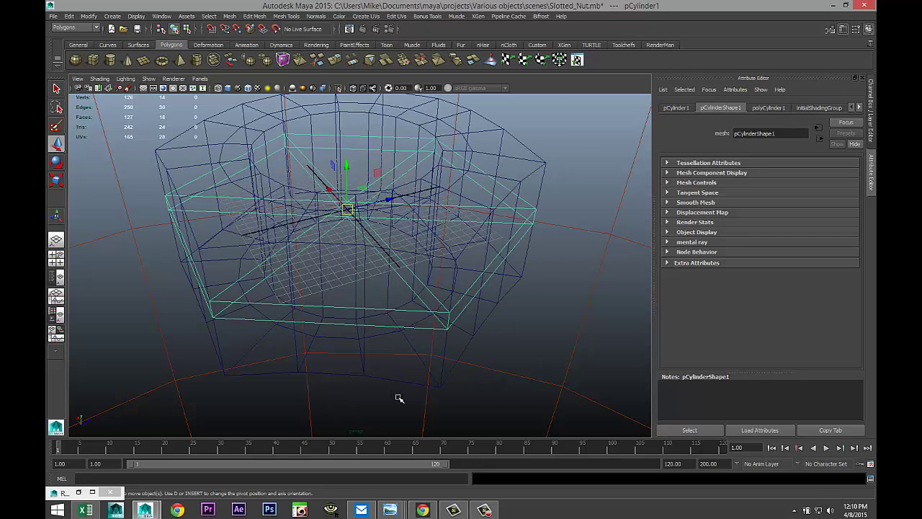
- Delete the hexagonal guide cylinder and display the perspective view in shaded mode
left_click(488, 395)
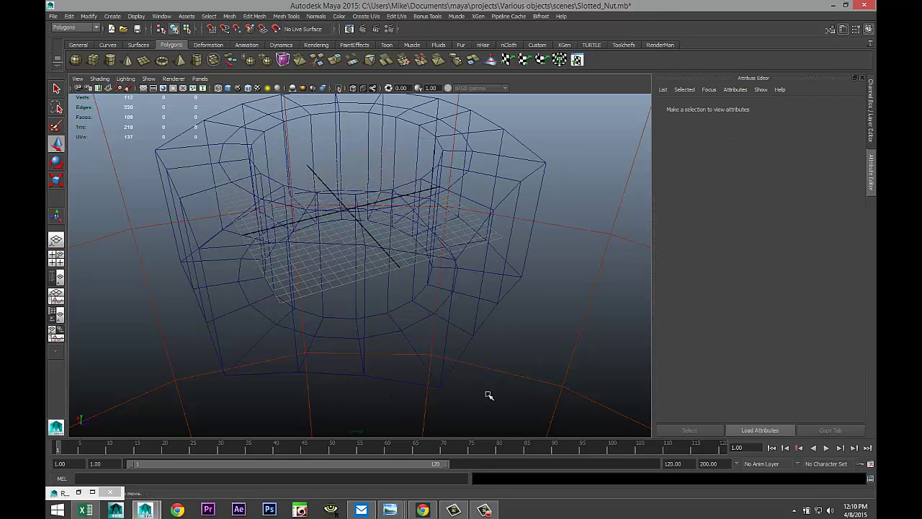
left_click(56, 257)
key("space")
key("5")
scroll(468, 310, "down", 2)
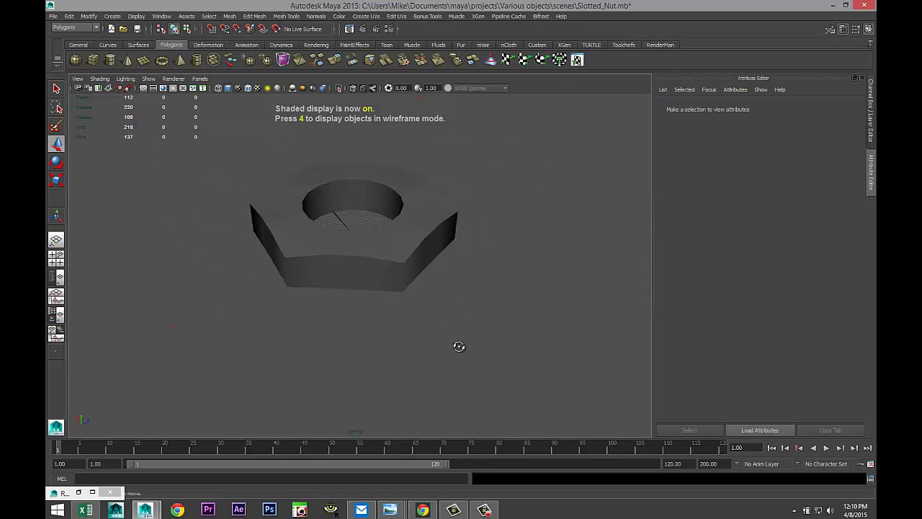
left_click_drag(459, 347, 420, 298, "alt")
- Select the hexagonal pipe and move it straight up so its underside sits above the grid
left_click(391, 254)
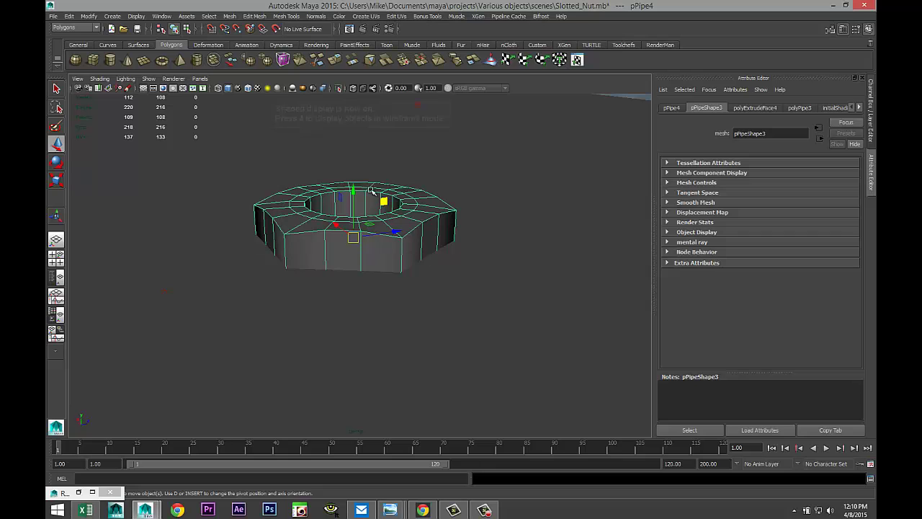
left_click_drag(347, 188, 358, 139)
mouse_move(412, 242)
left_mouse_down("alt")
mouse_move(415, 214)
mouse_move(420, 232)
left_mouse_up("alt")
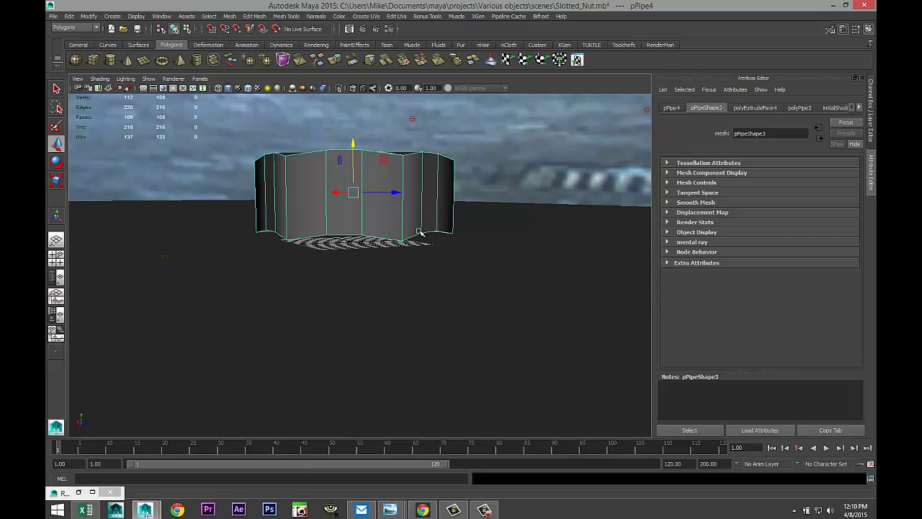
- In the side view, select the pipe's six lowest corner vertices and raise them level with the rest of the bottom edge
left_click(56, 259)
key("space")
scroll(469, 392, "up", 5)
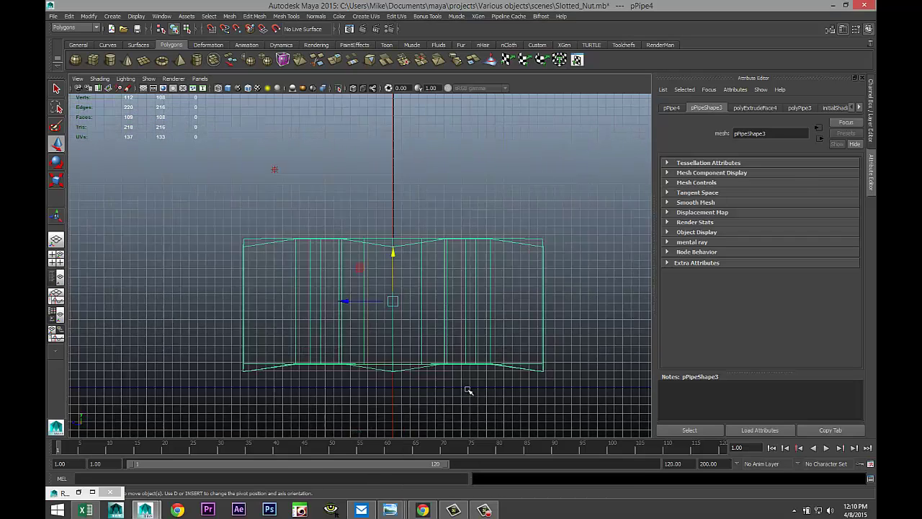
middle_click_drag(474, 391, 412, 267, "alt")
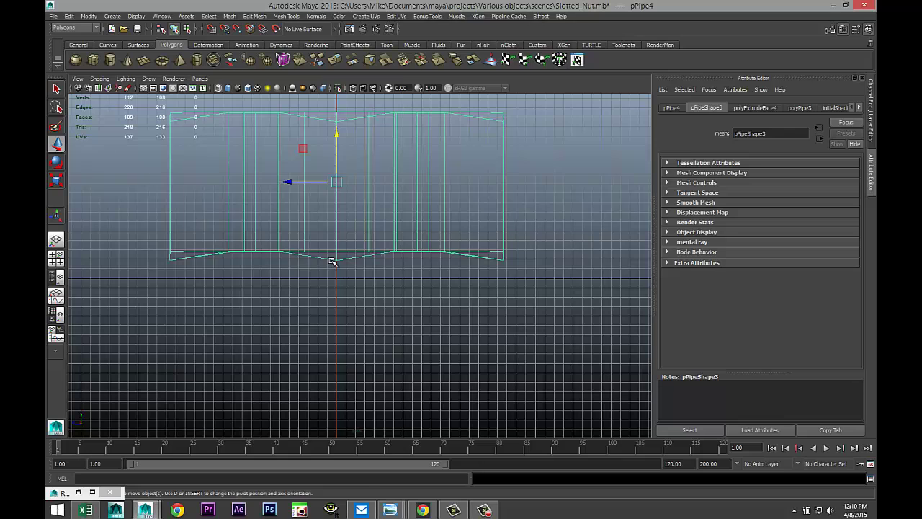
right_click_drag(332, 261, 166, 266)
key("w")
left_click_drag(109, 267, 576, 257)
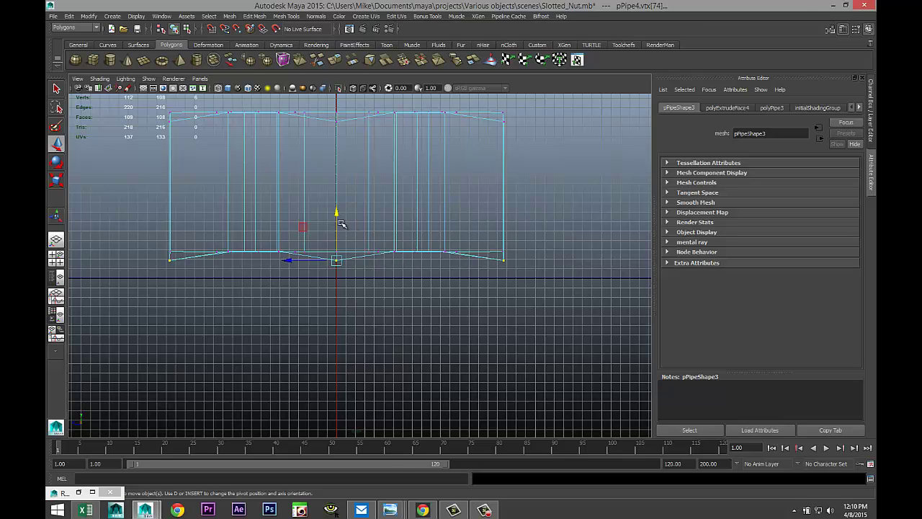
left_click_drag(339, 214, 339, 209)
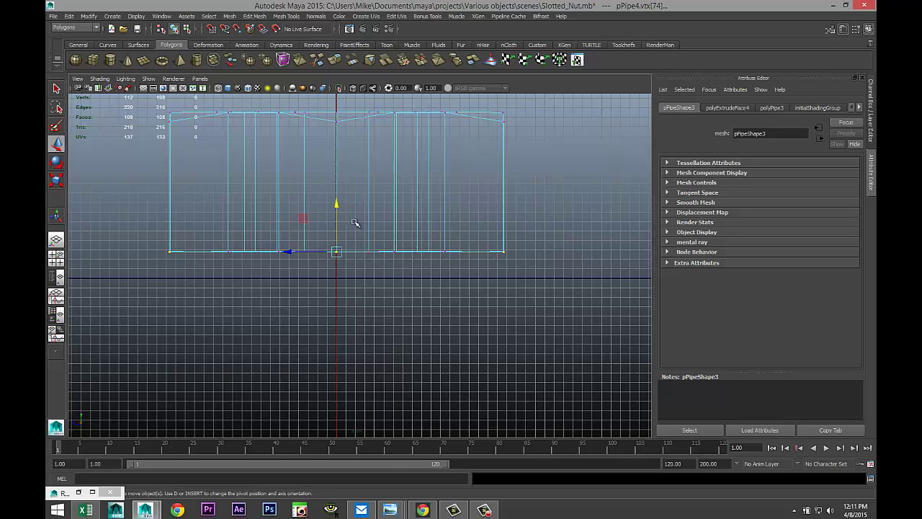
- In the perspective view, select the pipe's top faces around the two front corners, leaving the slot faces between them unselected
key("space")
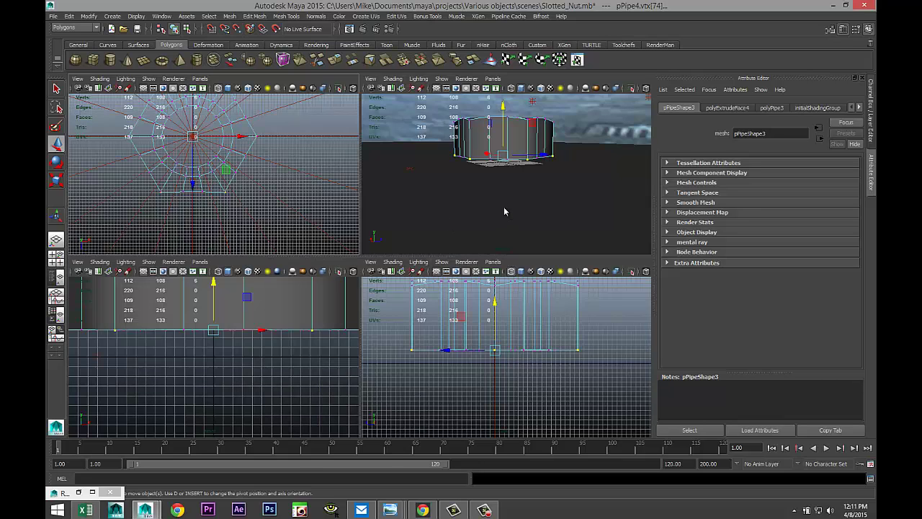
key("space")
left_click_drag(439, 249, 403, 345, "alt")
scroll(405, 346, "up", 3)
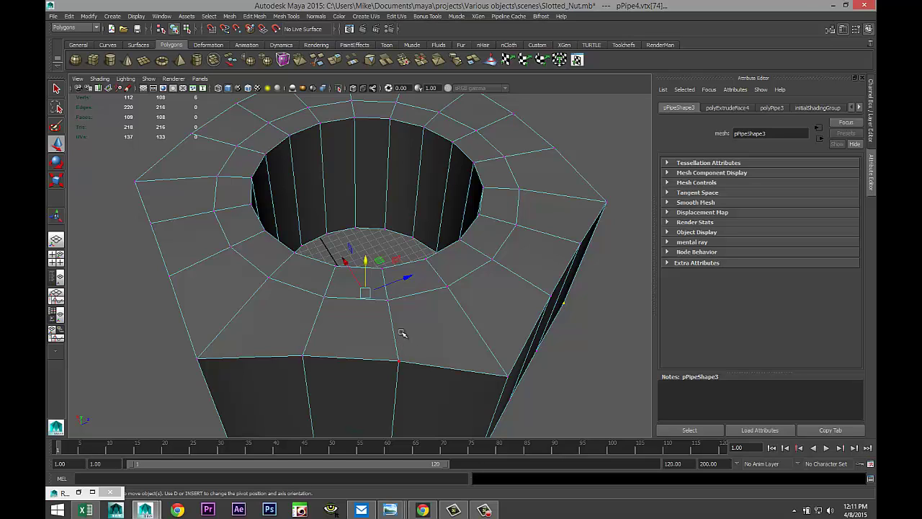
right_click_drag(209, 292, 210, 306)
left_click(261, 258)
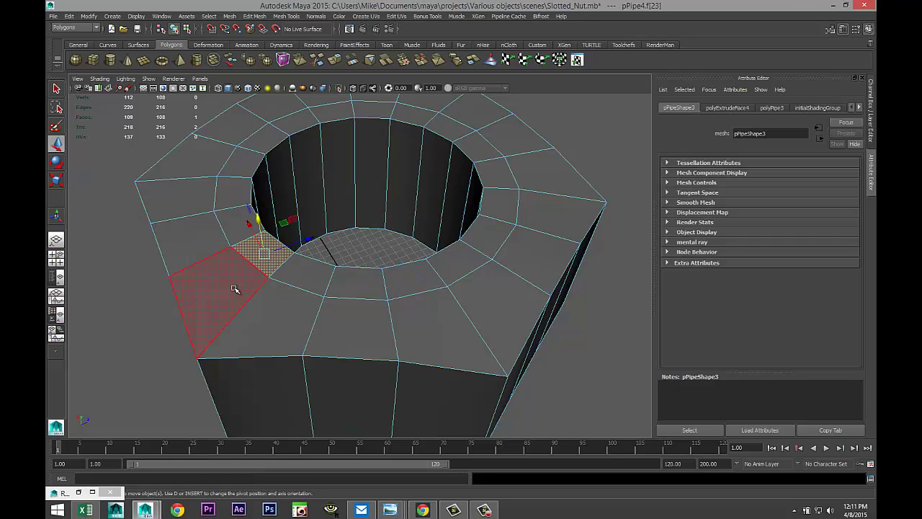
left_click(235, 289, "shift")
left_click(305, 274, "shift")
left_click(279, 325, "shift")
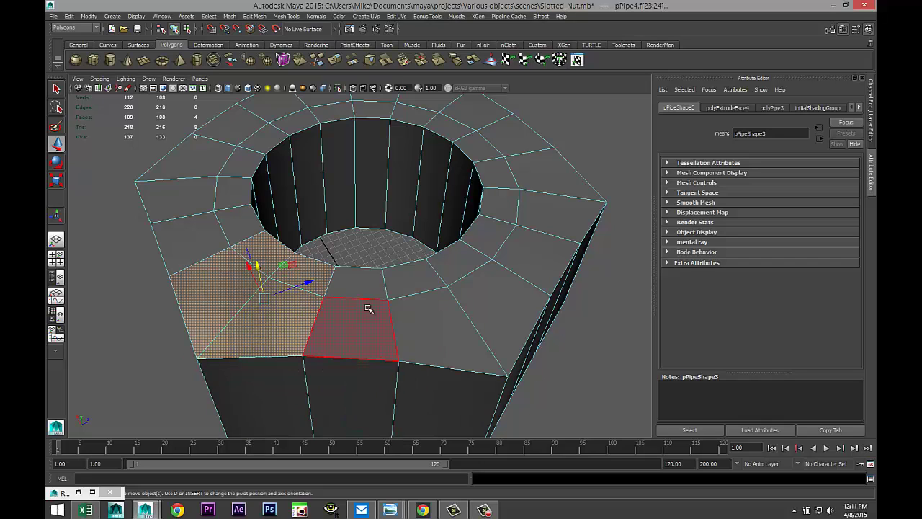
left_click(419, 287, "shift")
left_click(440, 315, "shift")
left_click(460, 268, "shift")
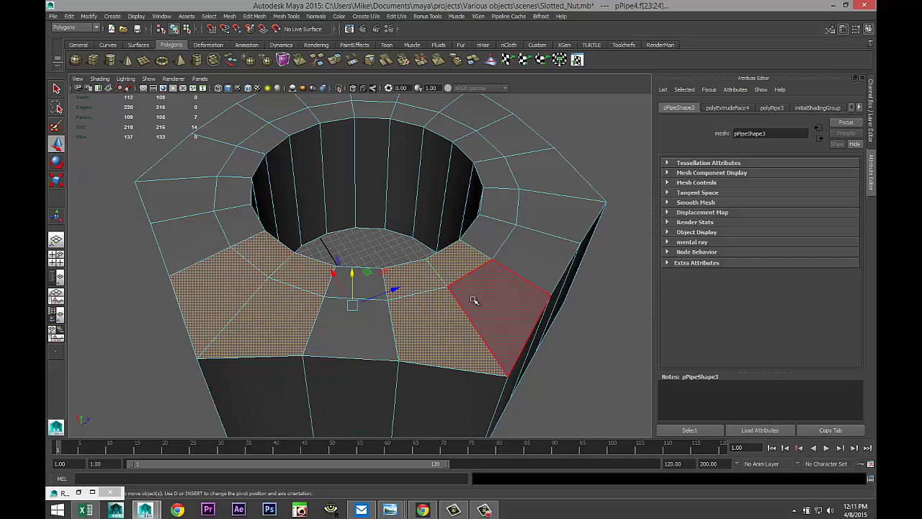
left_click(478, 298, "shift")
- Add the inner and outer top faces around the far-right and far-left corners to the selection
left_click(500, 206, "shift")
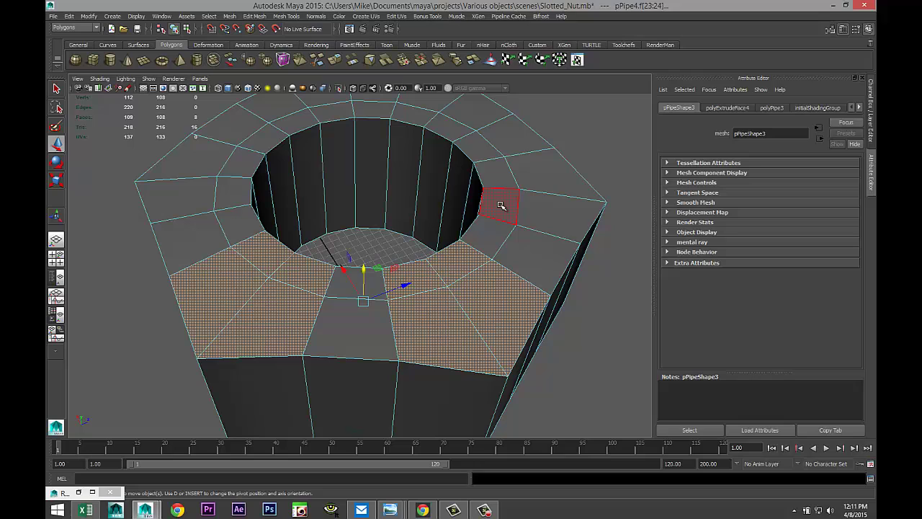
left_click(539, 209, "shift")
left_click_drag(526, 176, 539, 173, "shift")
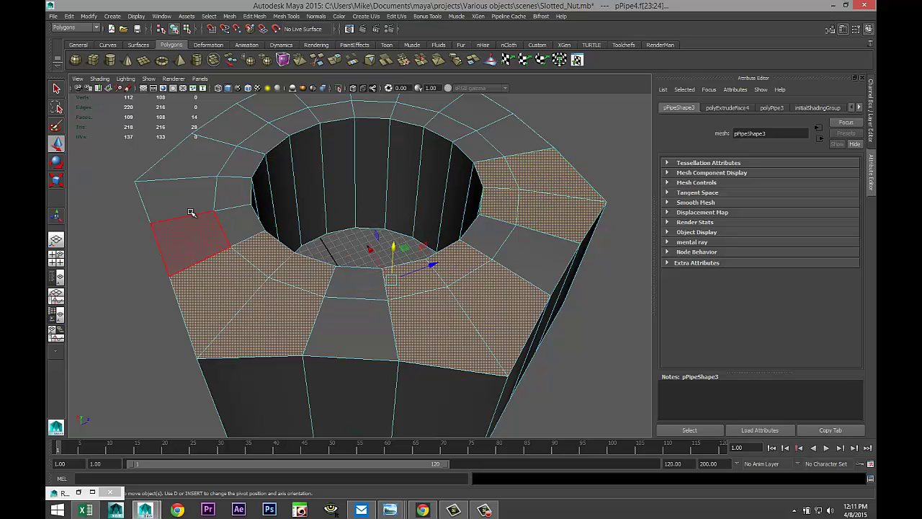
left_click(193, 194, "shift")
left_click(199, 165, "shift")
left_click(232, 175, "shift")
left_click(232, 192, "shift")
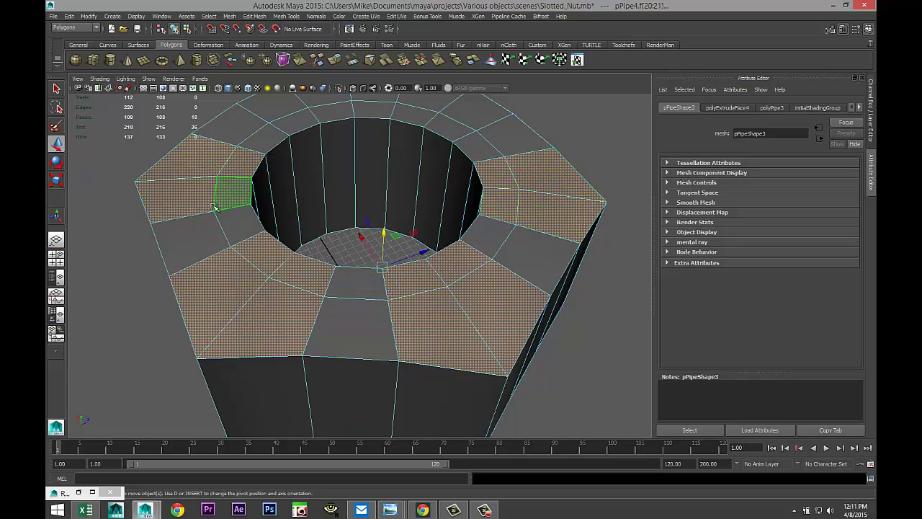
- Add the inner and outer top faces around the two rear corners to the selection
scroll(232, 244, "down", 4)
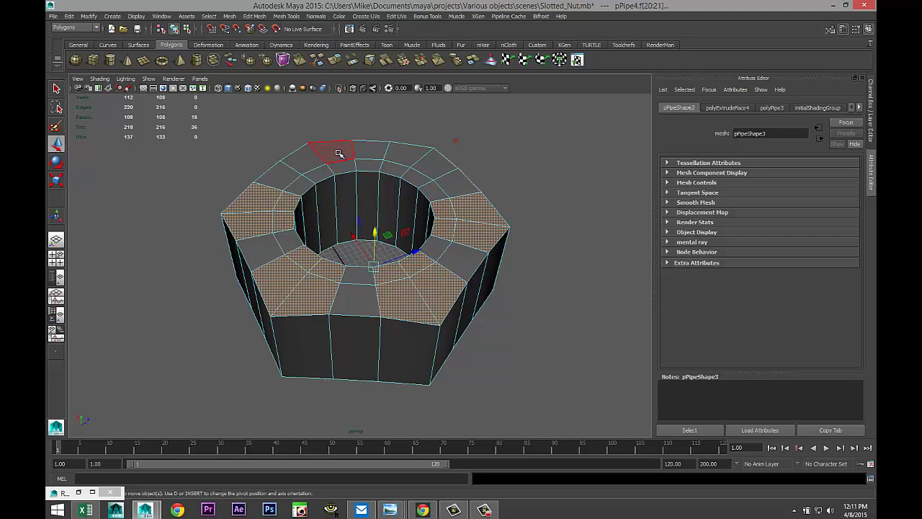
left_click(310, 159, "shift")
left_click(326, 154, "shift")
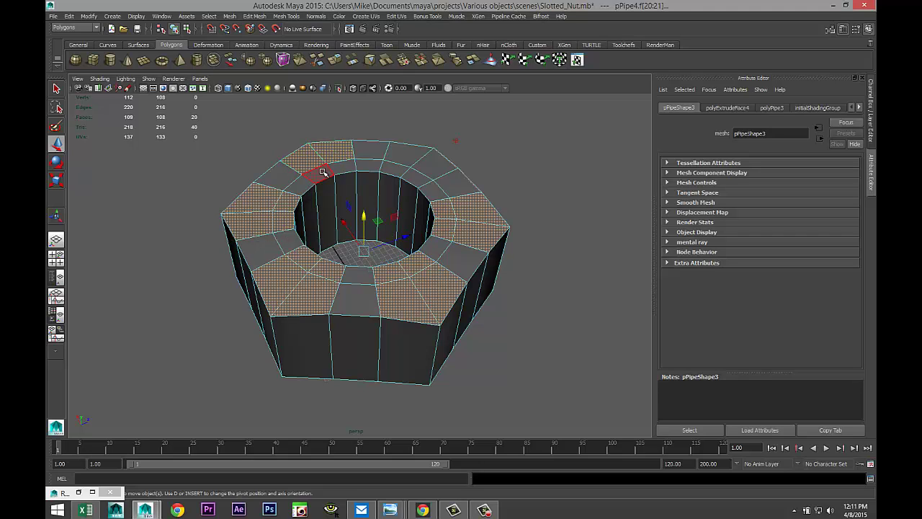
left_click(321, 173, "shift")
left_click(411, 159, "shift")
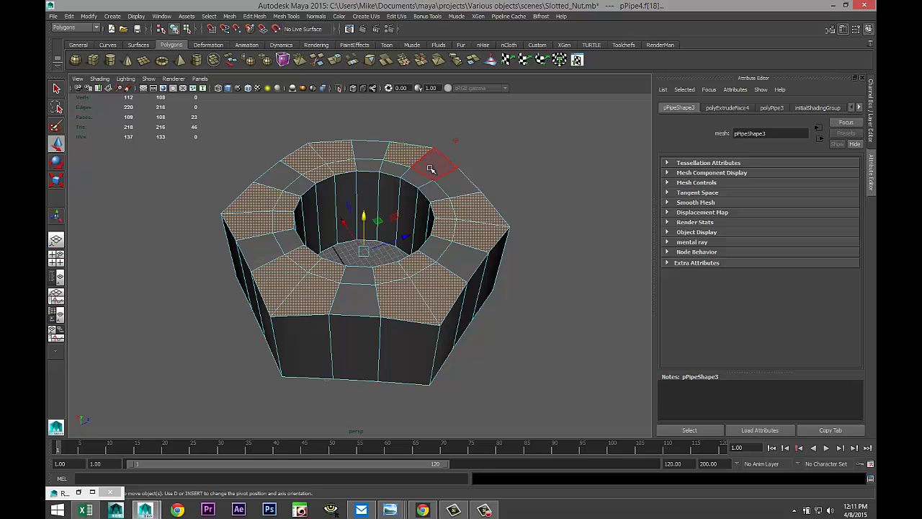
left_click(430, 167, "shift")
left_click(399, 171, "shift")
left_click(415, 178, "shift")
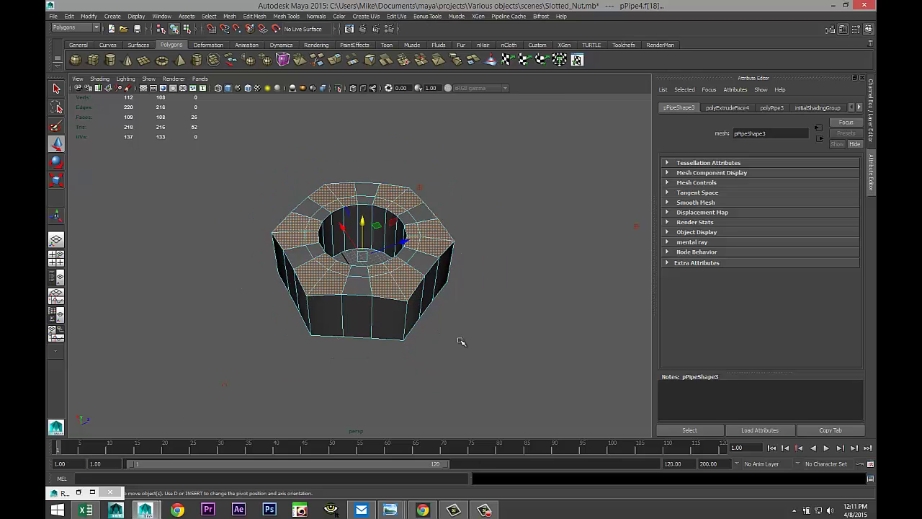
- Try to extrude the selected faces straight upward by about 5.55 units
left_click_drag(468, 323, 484, 279, "alt")
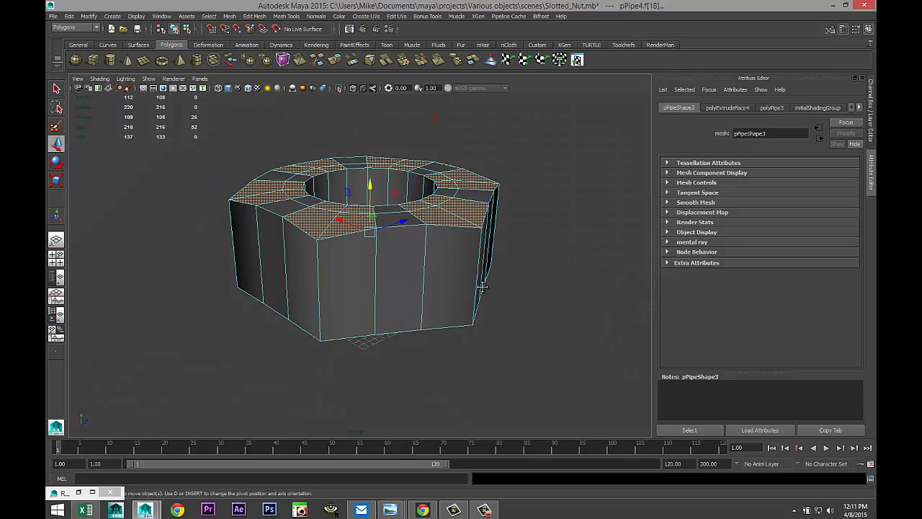
middle_click_drag(484, 281, 463, 333, "alt")
left_click(256, 17)
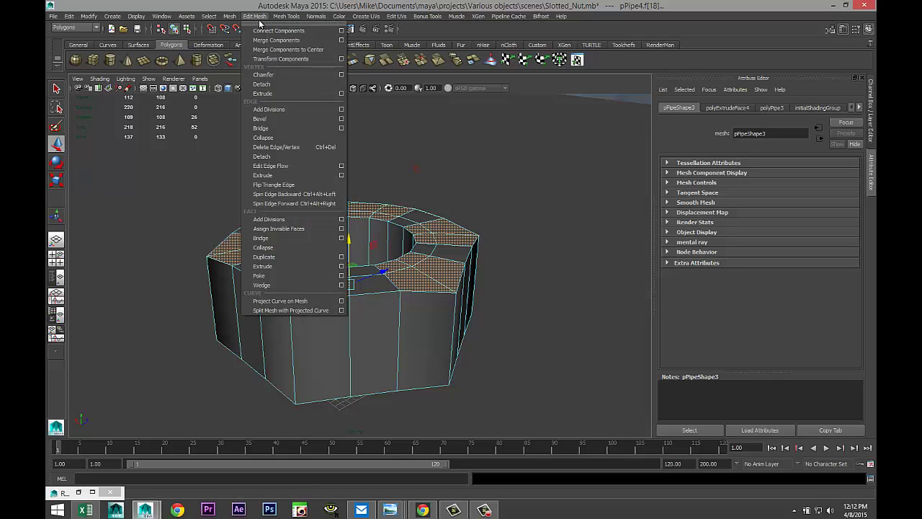
left_click(276, 267)
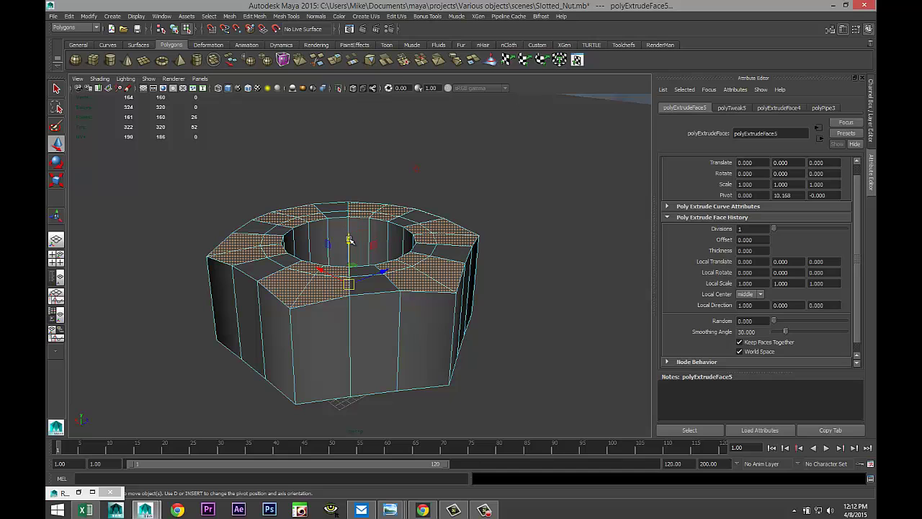
left_click_drag(348, 239, 358, 204)
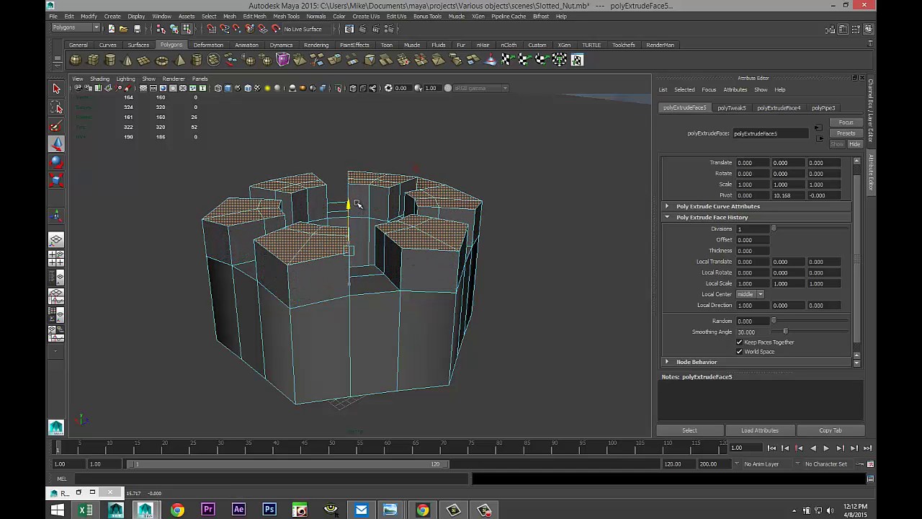
- Inspect the extruded sections from another side, and undo the accidental plane face selection and the upward move
scroll(533, 313, "up", 3)
left_click_drag(501, 339, 451, 321, "alt")
left_click(530, 315)
left_click_drag(531, 319, 403, 336, "alt")
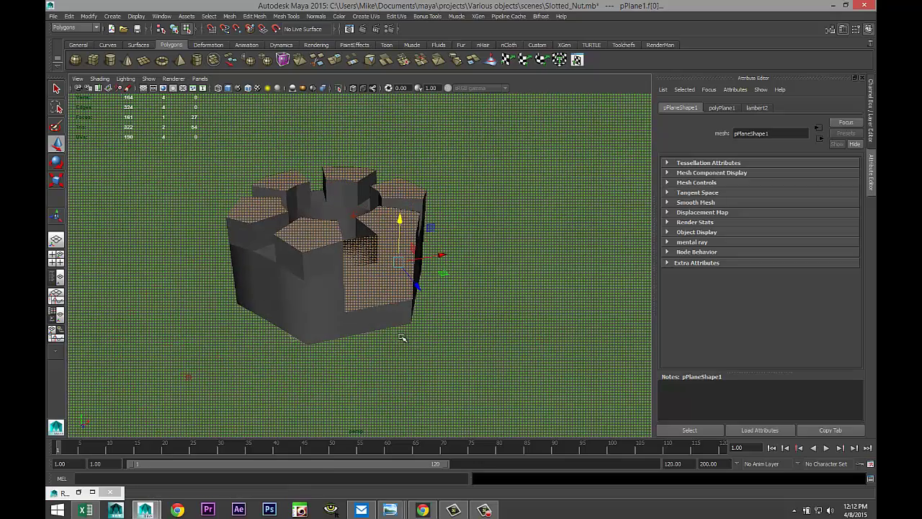
key("ctrl+z")
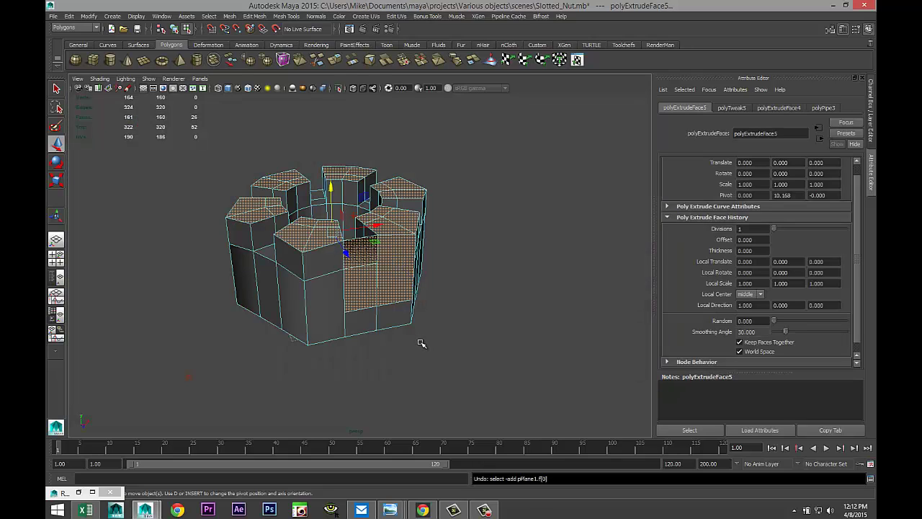
key("ctrl+z")
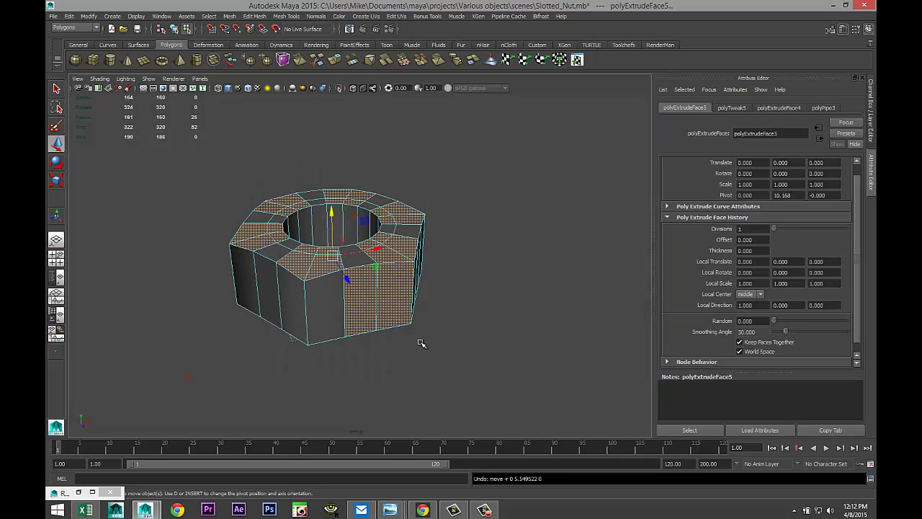
- Remove the two stray faces on the nut's outer side wall from the selection
left_click(362, 302, "ctrl")
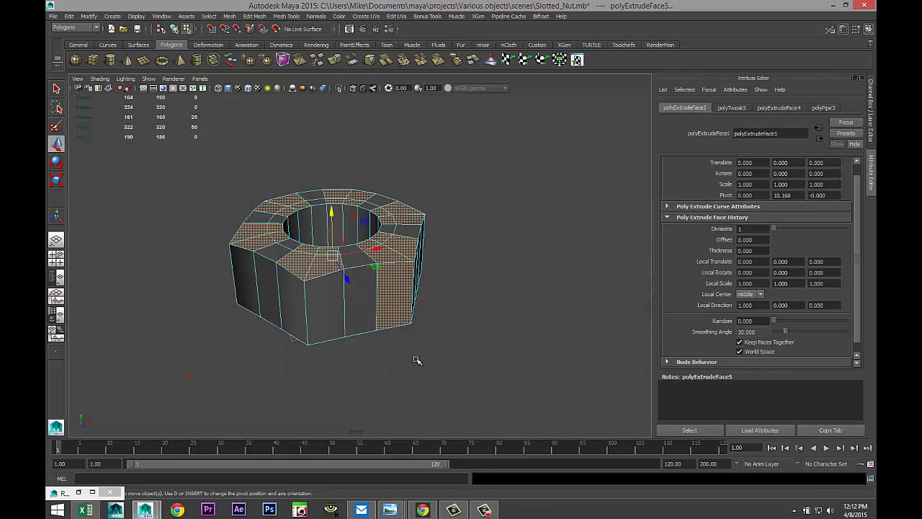
left_click(398, 307, "ctrl")
left_click_drag(491, 331, 531, 337, "alt")
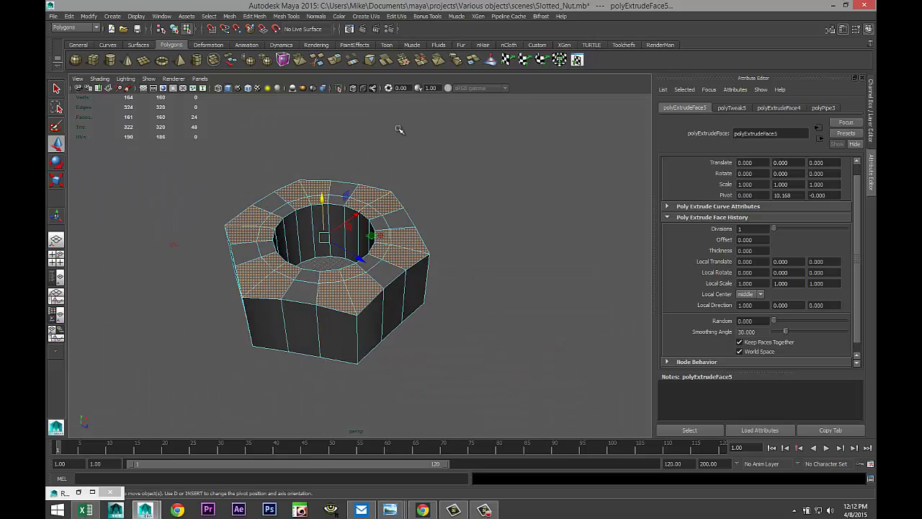
- Extrude the selected top corner faces straight upward to a height of about 23.2 to form six prongs separated by slots
left_click(255, 16)
left_click(304, 265)
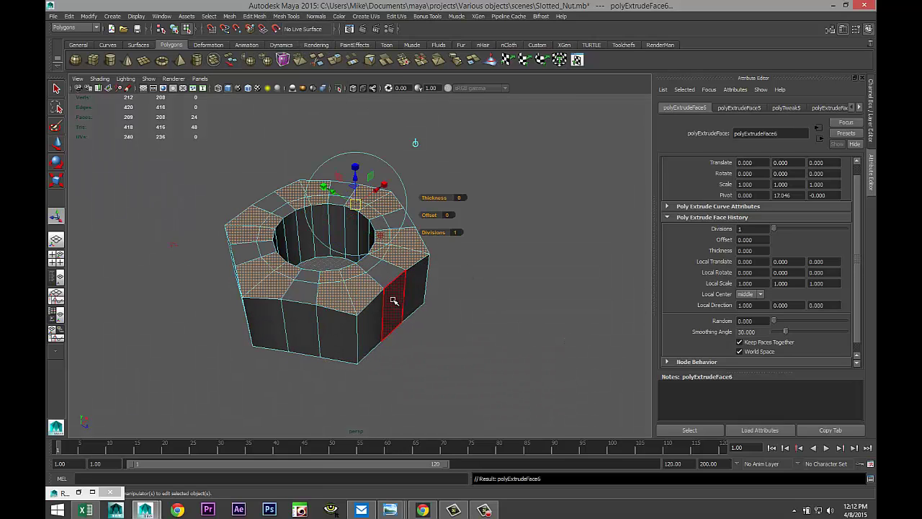
key("w")
left_click_drag(321, 196, 321, 171)
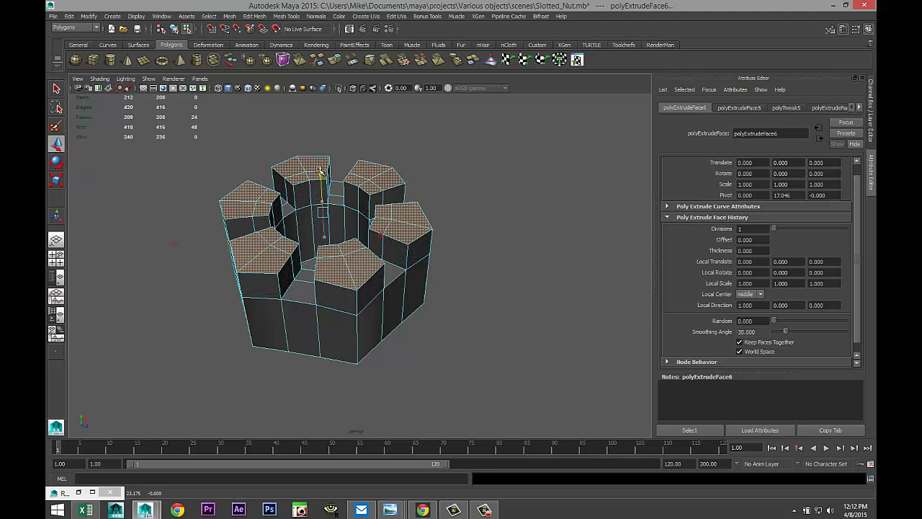
left_click_drag(401, 279, 402, 333, "alt")
middle_click_drag(402, 333, 422, 346, "alt")
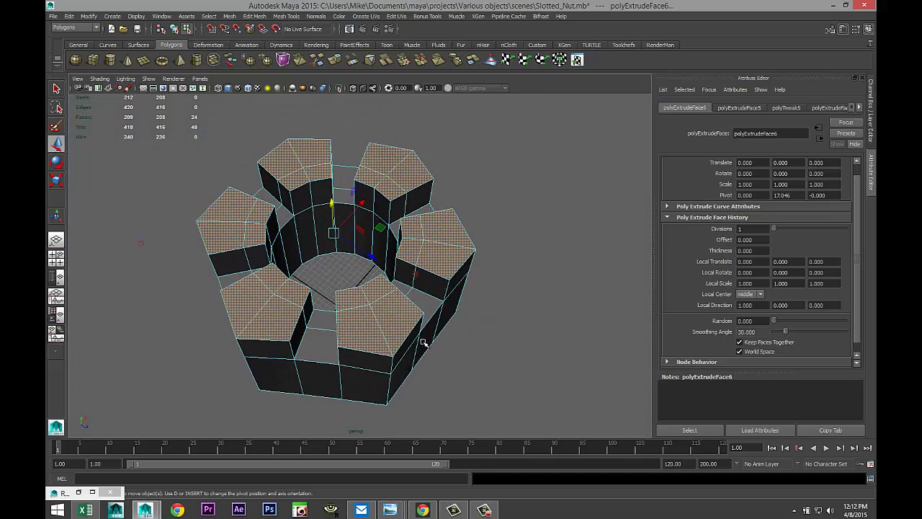
scroll(426, 344, "up", 4)
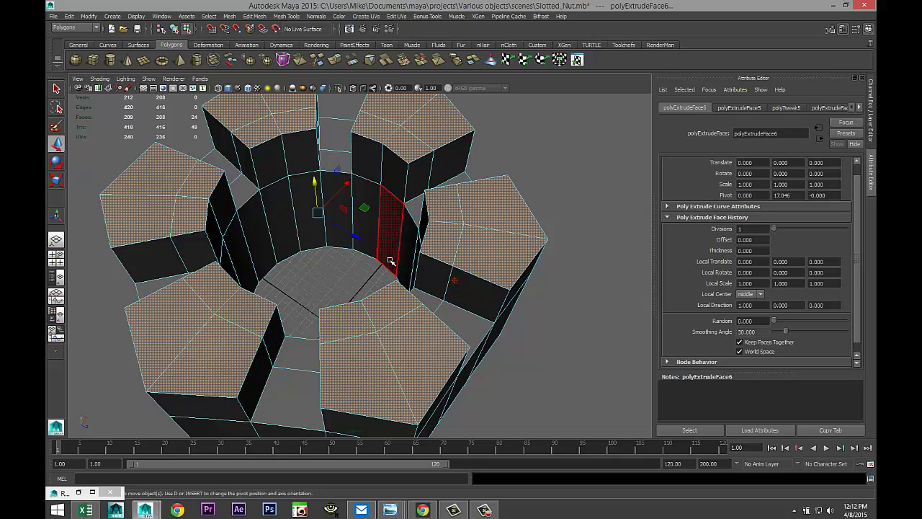
left_click_drag(383, 263, 400, 266, "alt")
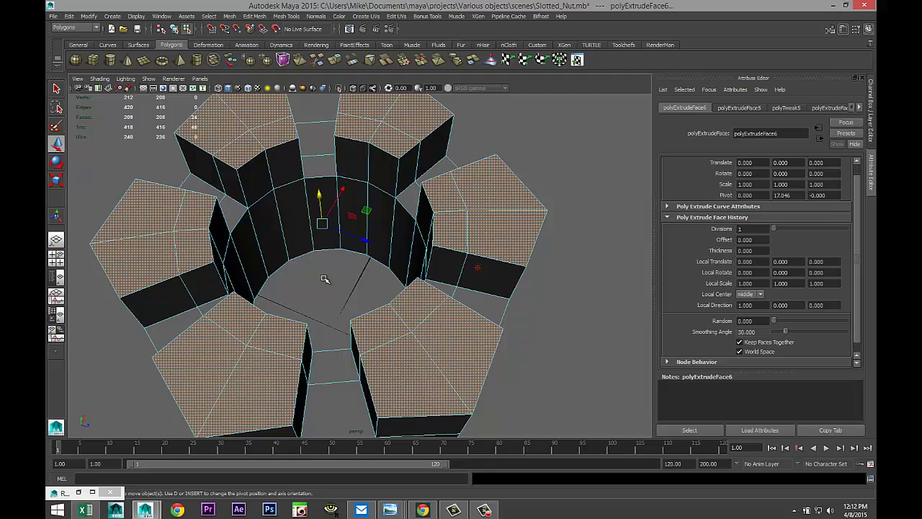
left_click_drag(474, 299, 490, 317, "alt")
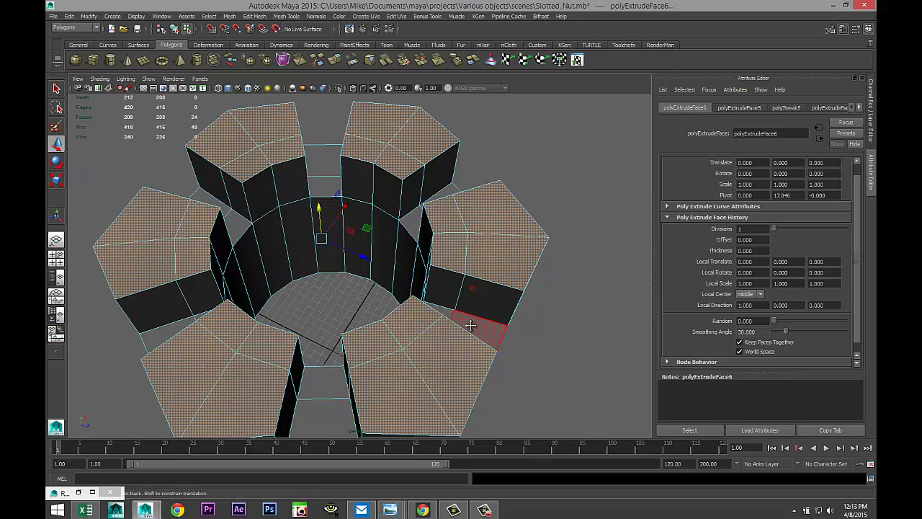
- Insert edge loops around the nut's outer wall, one close to the bottom edge and one just below the prong bases
left_click_drag(468, 324, 471, 300, "alt")
middle_click_drag(471, 299, 470, 322, "alt")
scroll(472, 337, "down", 4)
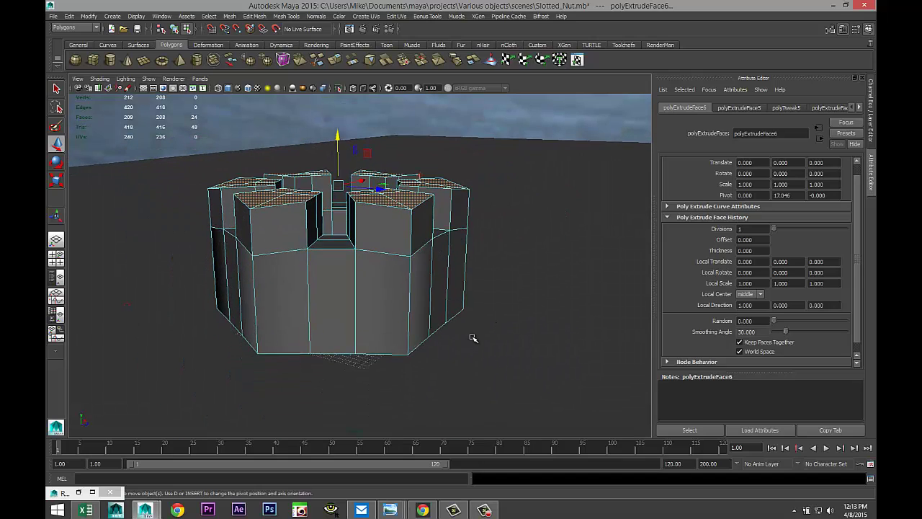
scroll(472, 340, "up", 5)
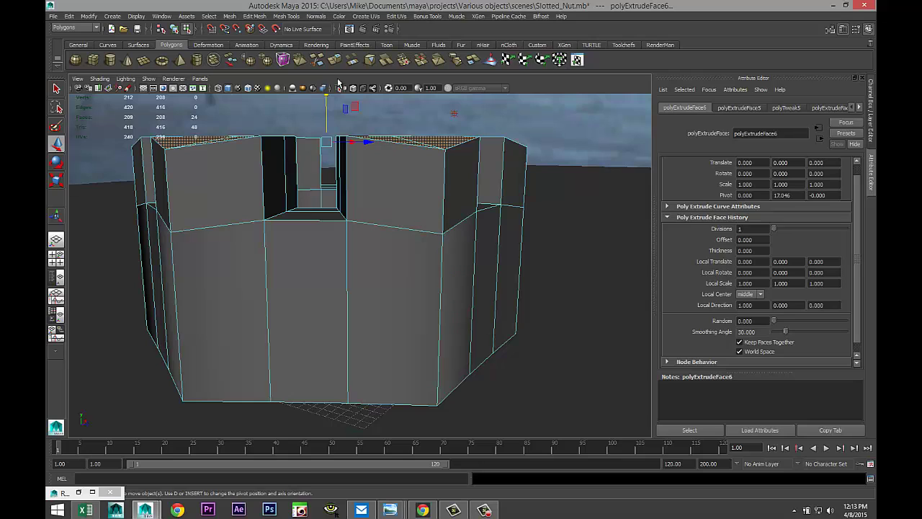
left_click(287, 16)
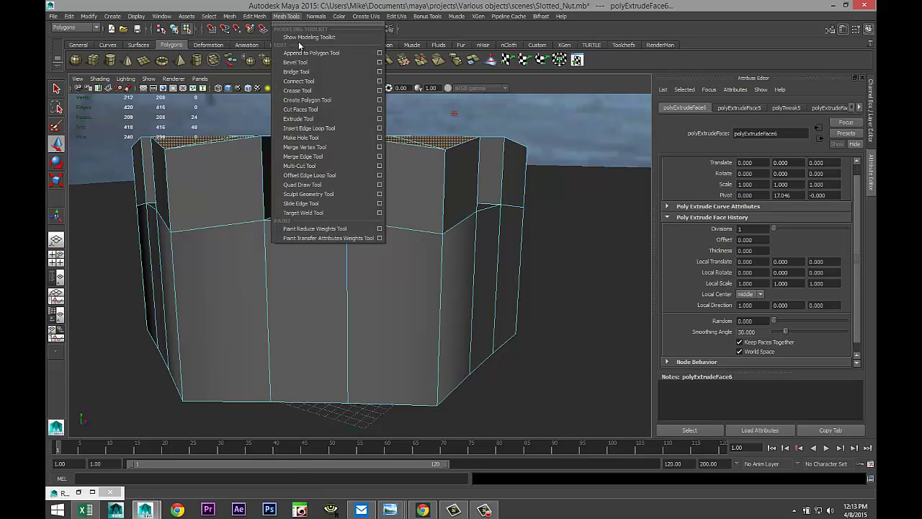
left_click(339, 128)
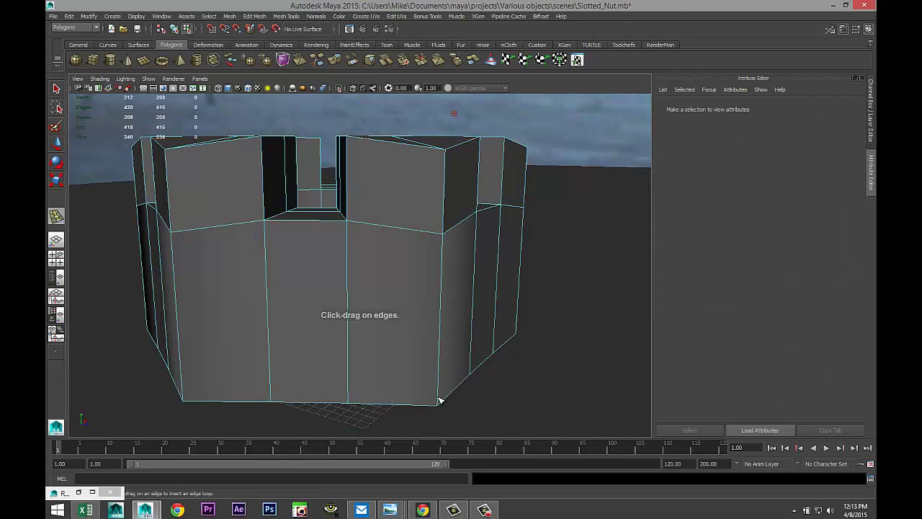
left_click_drag(441, 407, 443, 405)
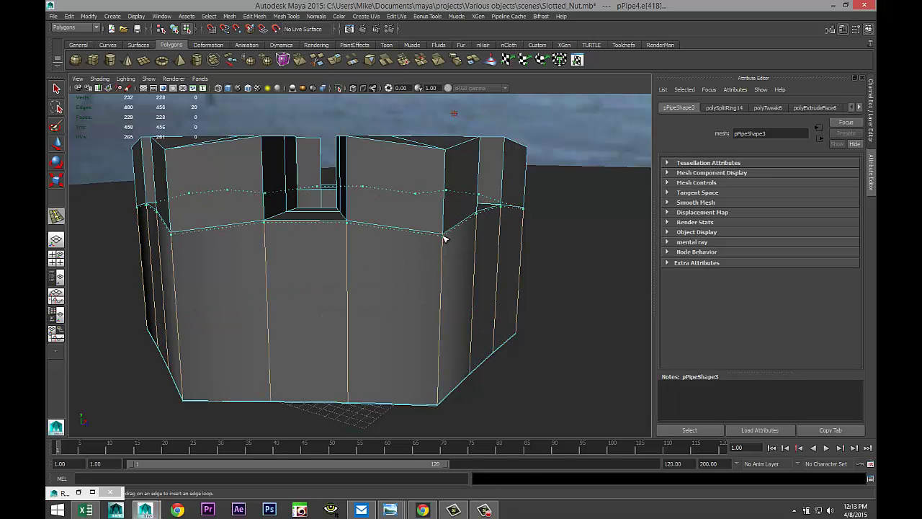
left_click_drag(444, 238, 446, 217)
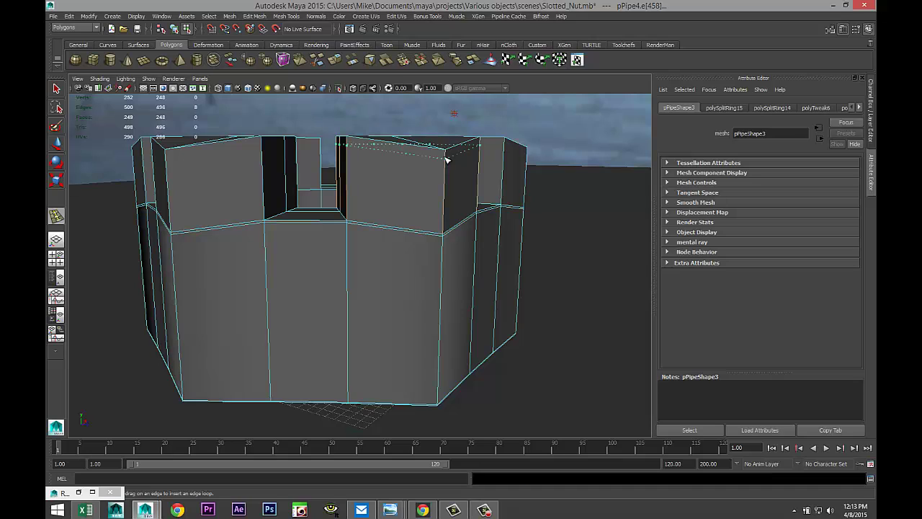
- Insert supporting edge loops around the prongs, close to their top edges and to their bases
left_click_drag(447, 154, 445, 155)
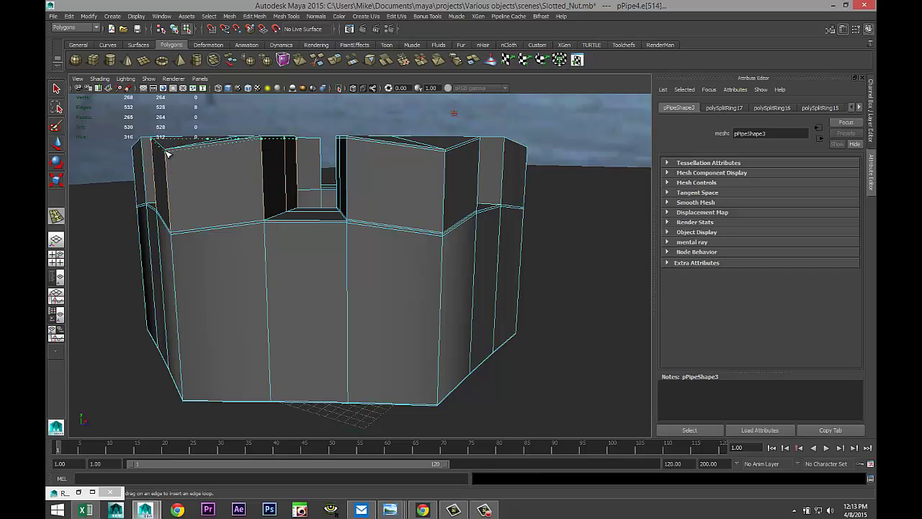
left_click_drag(166, 153, 166, 161)
left_click_drag(170, 222, 173, 227)
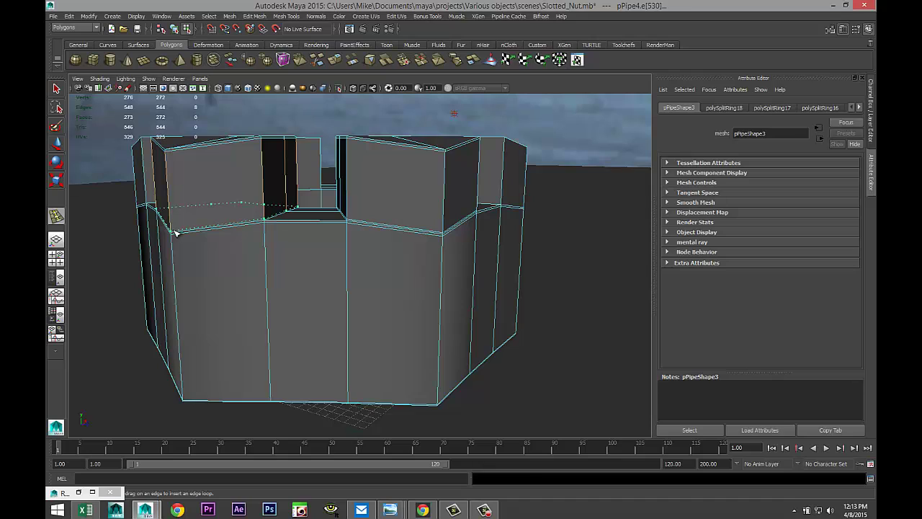
left_click_drag(175, 232, 176, 237)
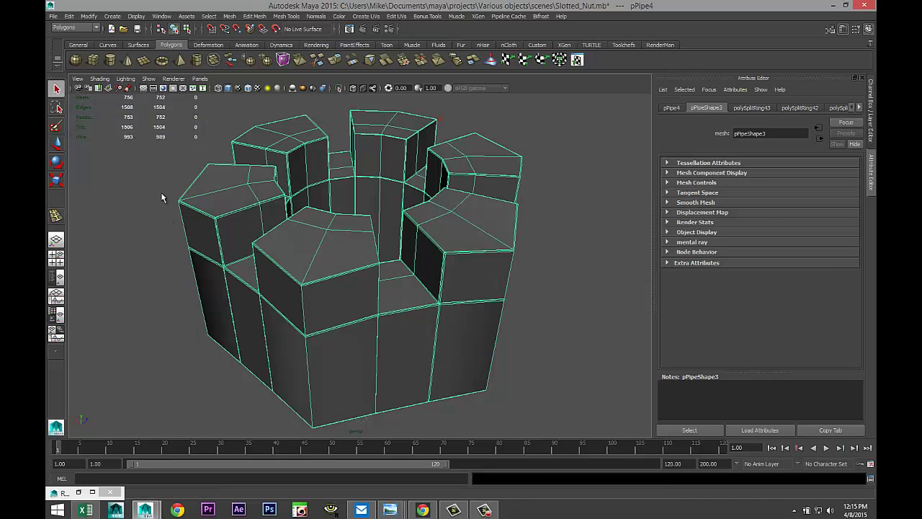
- Select the outer vertical edges of the prong and the body at the first hexagon corners
left_click_drag(370, 241, 394, 268, "alt")
scroll(407, 288, "up", 2)
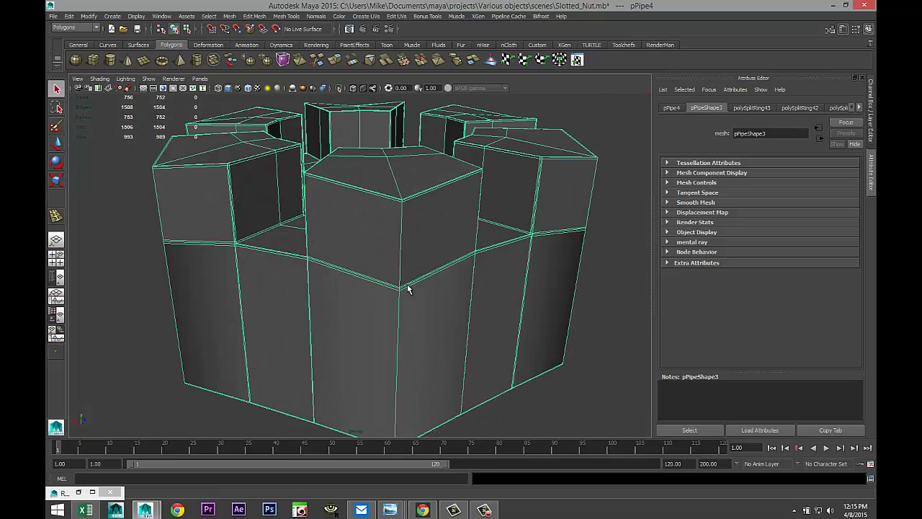
right_click(403, 239)
left_click(402, 236)
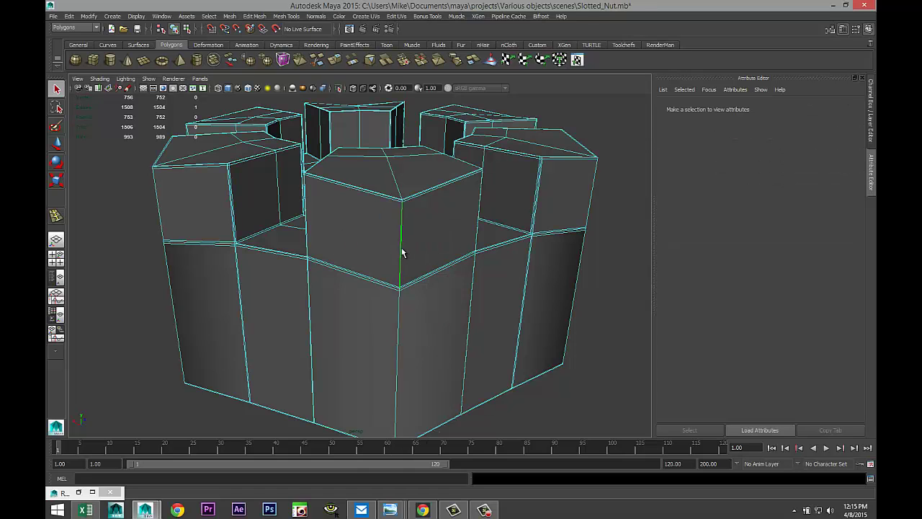
left_click(402, 252)
left_click_drag(366, 367, 344, 311, "alt")
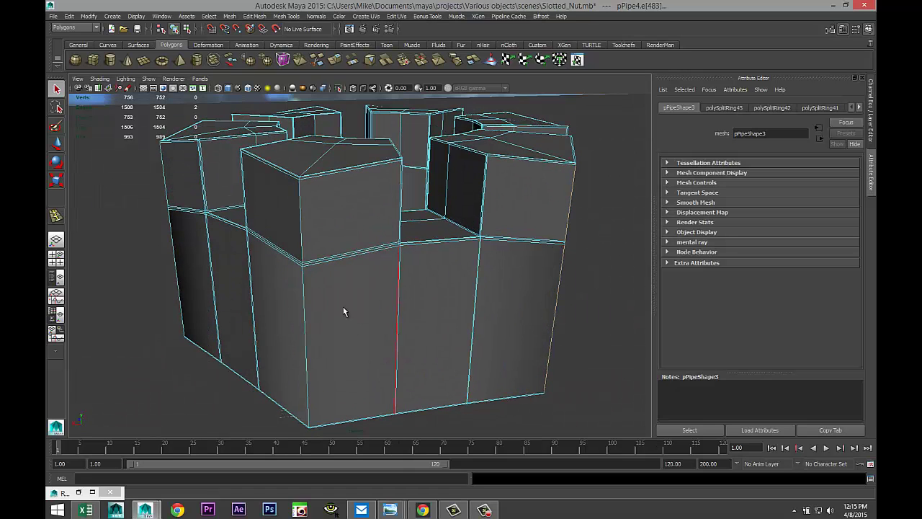
left_click(306, 295)
left_click_drag(278, 329, 307, 241, "alt")
left_click(307, 288)
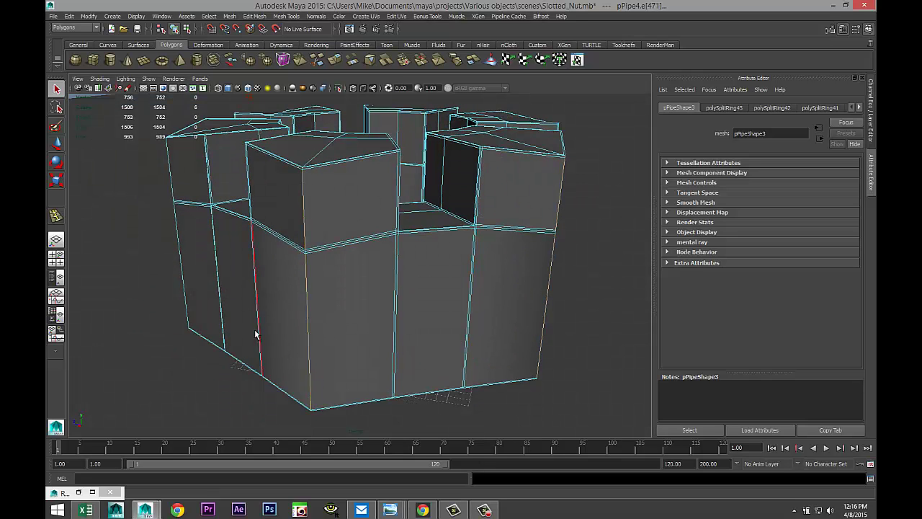
- Add the outer vertical edges at the remaining hexagon corners to the selection, and bevel all twelve corner edges
left_click_drag(256, 334, 248, 259, "alt")
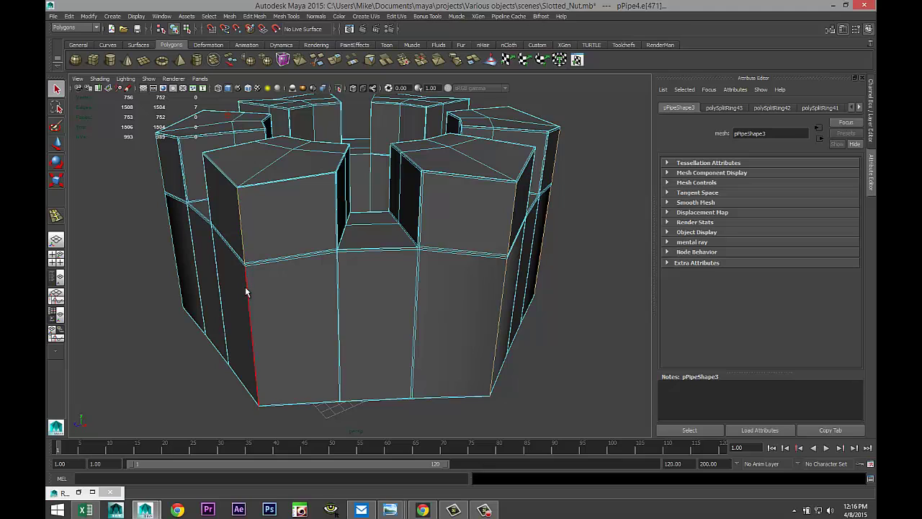
left_click(245, 287, "shift")
left_click_drag(185, 350, 273, 340, "alt")
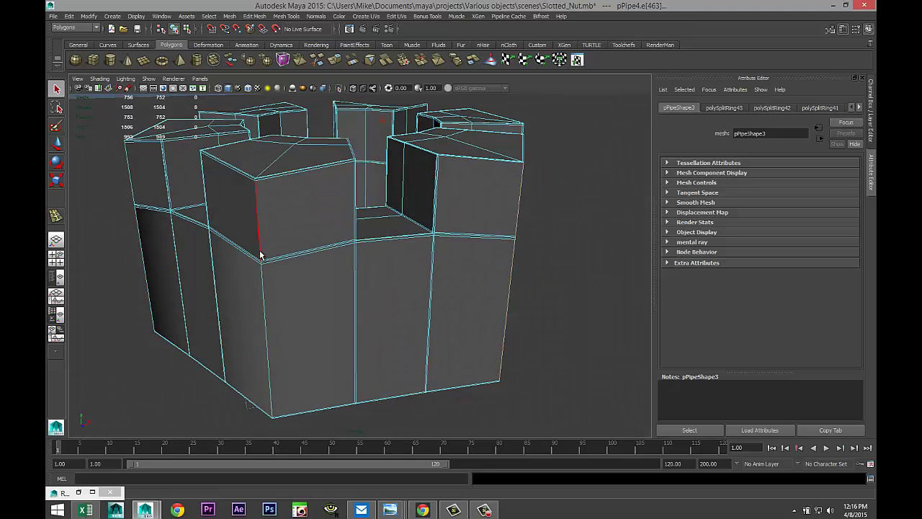
left_click(262, 255, "shift")
left_click(264, 294, "shift")
left_click_drag(205, 349, 269, 345, "alt")
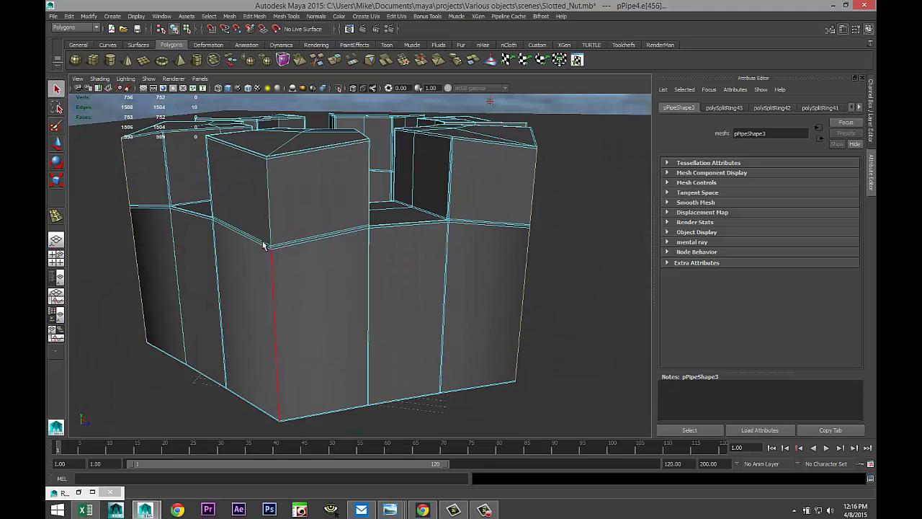
left_click(268, 216, "shift")
left_click(268, 314, "shift")
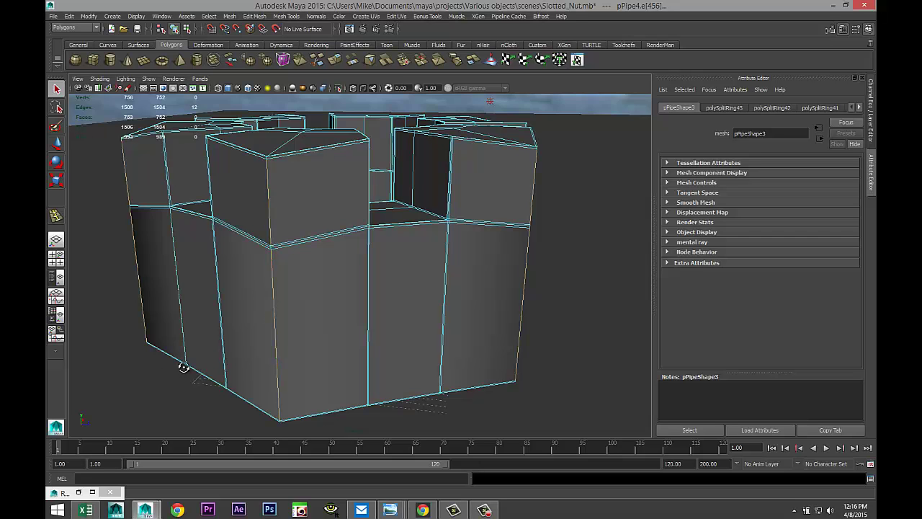
left_click_drag(180, 367, 260, 338, "alt")
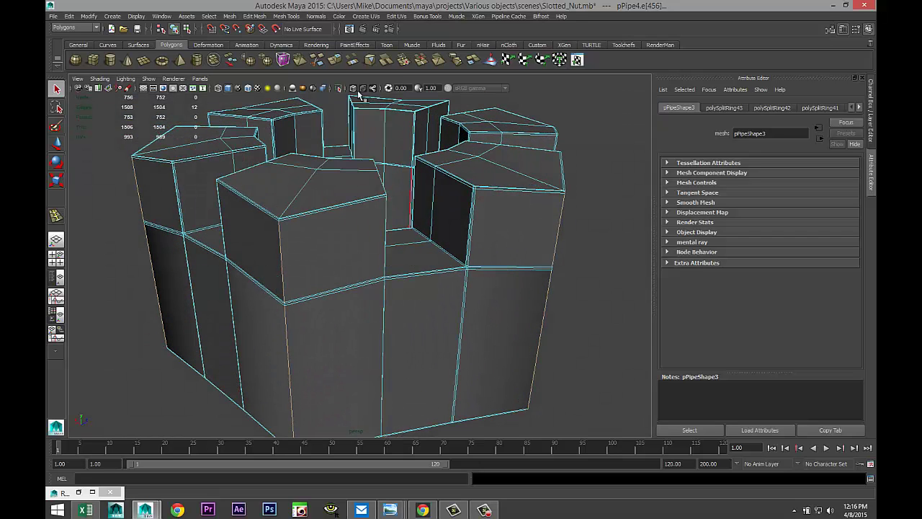
left_click(254, 17)
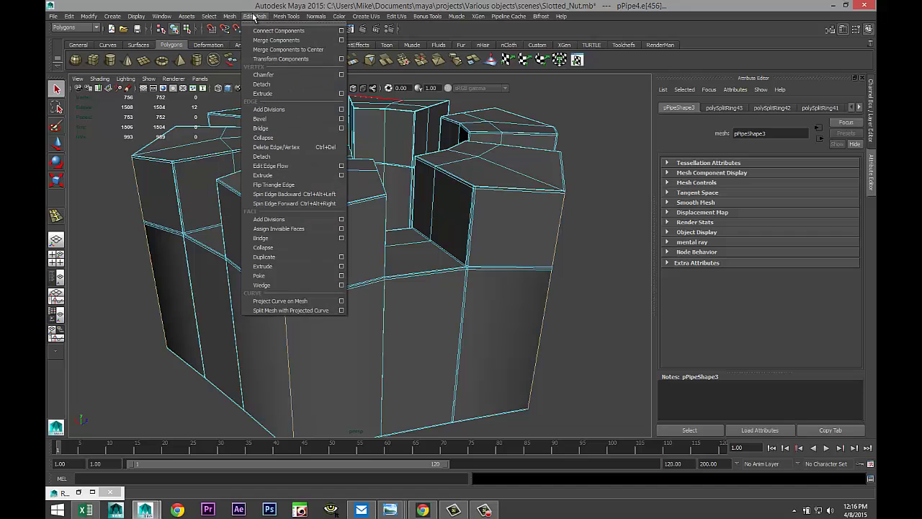
left_click(275, 119)
- Preview the whole nut smoothed, examine its rounded corners, and return it to the unsmoothed display
right_click_drag(321, 268, 360, 256)
left_click(344, 245)
key("3")
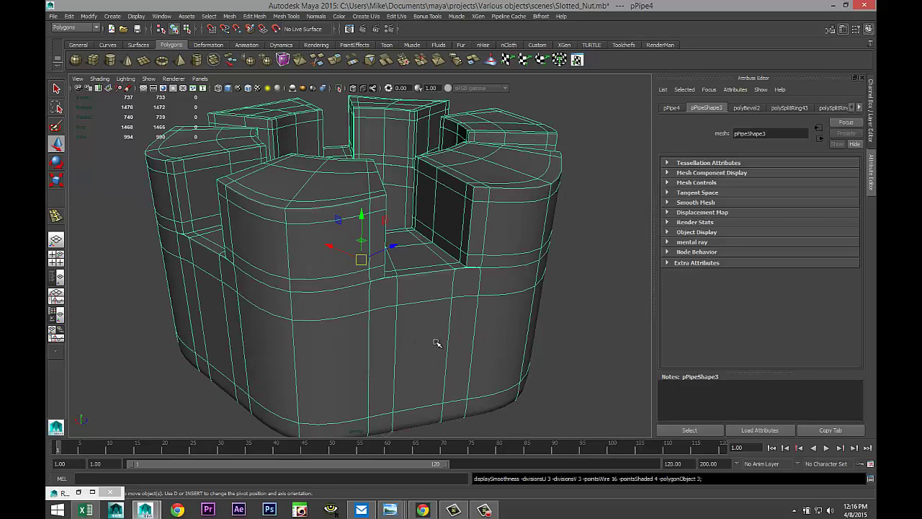
right_click_drag(534, 355, 525, 316, "alt")
mouse_move(526, 315)
left_mouse_down("alt")
mouse_move(507, 350)
mouse_move(547, 313)
mouse_move(512, 309)
left_mouse_up("alt")
left_click(458, 324)
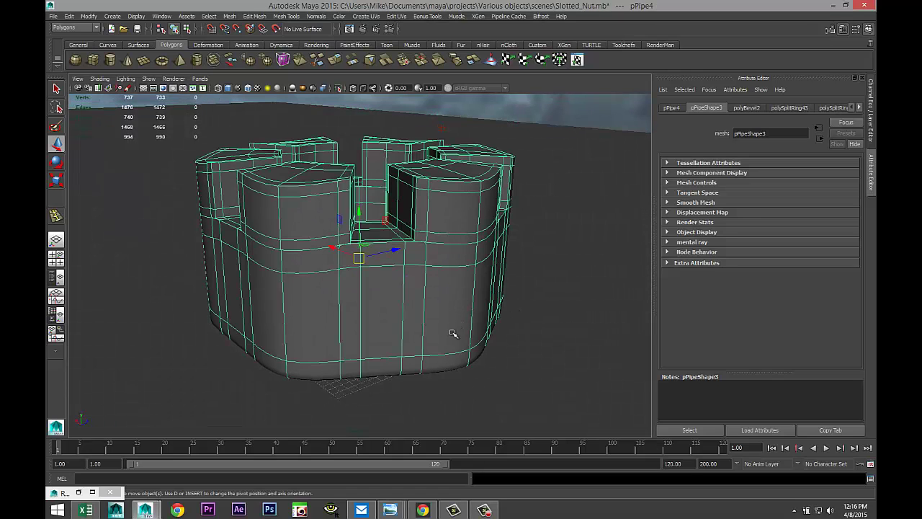
key("1")
scroll(481, 379, "up", 3)
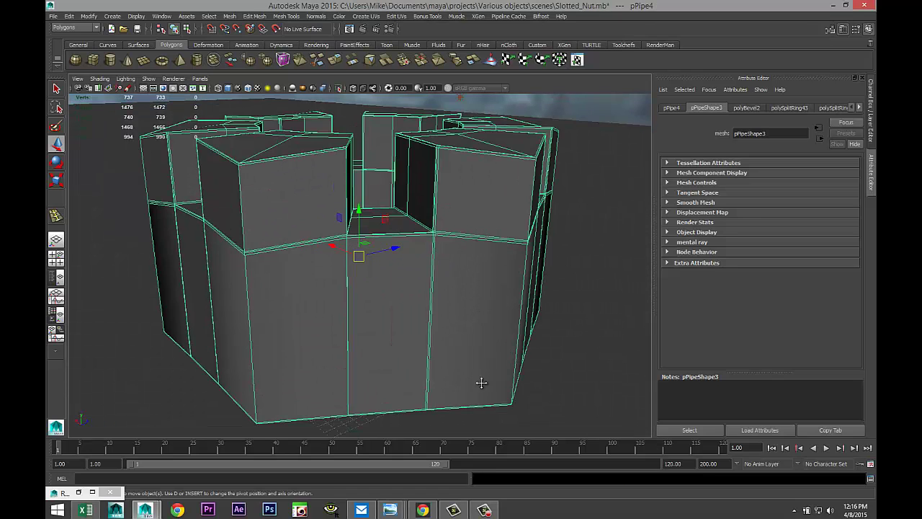
left_click_drag(479, 381, 437, 348, "alt")
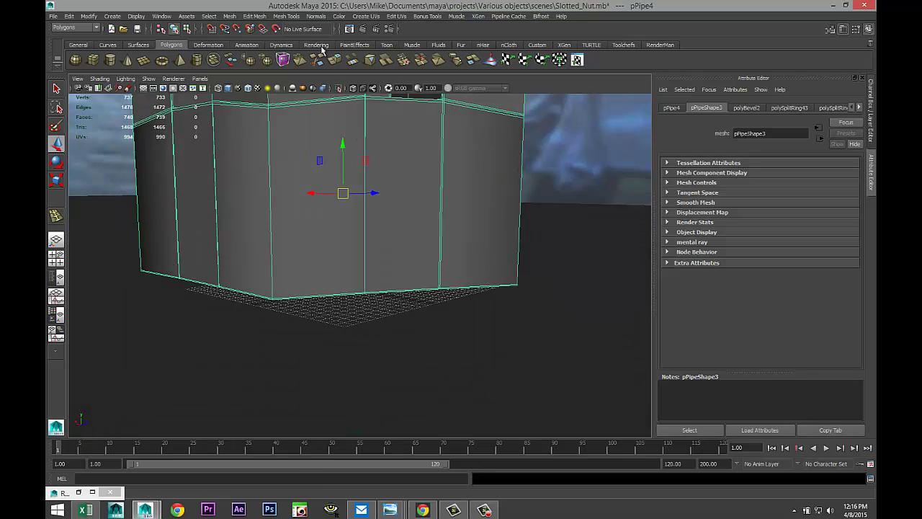
left_click(287, 16)
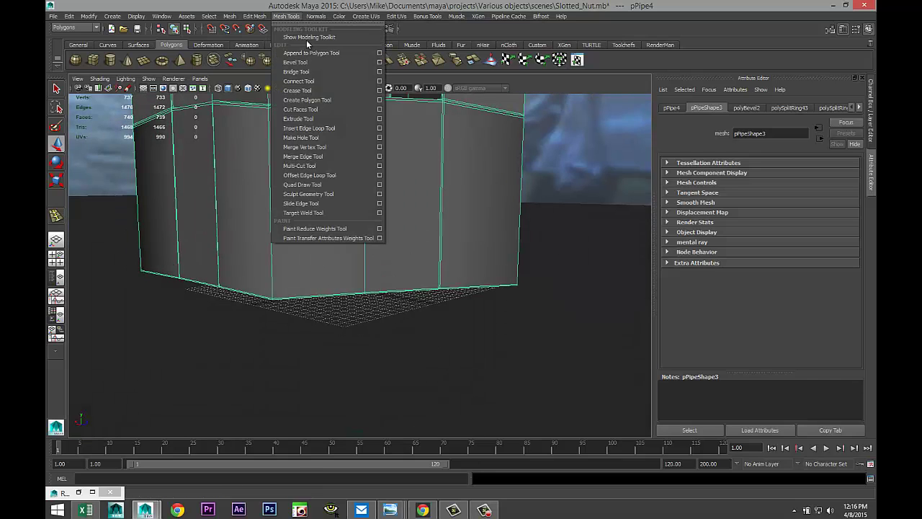
left_click(348, 128)
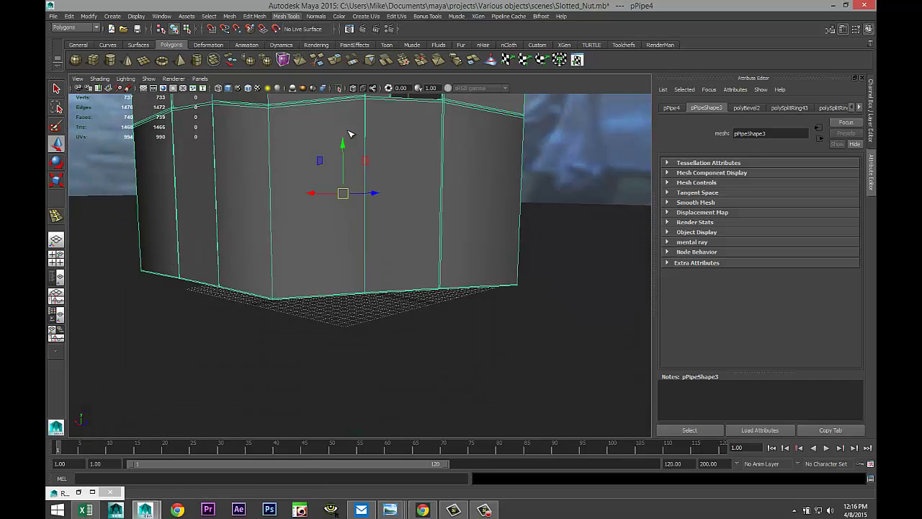
left_click(370, 291)
scroll(355, 351, "up", 2)
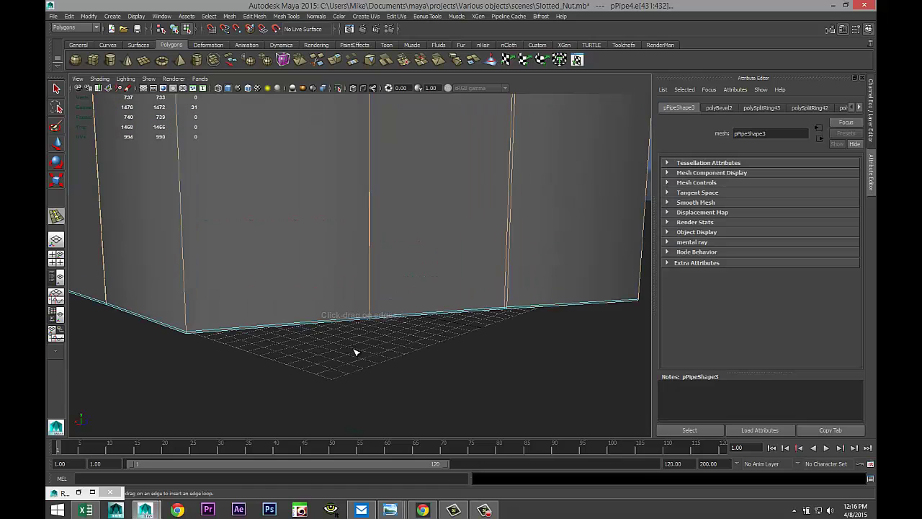
left_click_drag(316, 369, 331, 344, "alt")
middle_click_drag(331, 344, 342, 369, "alt")
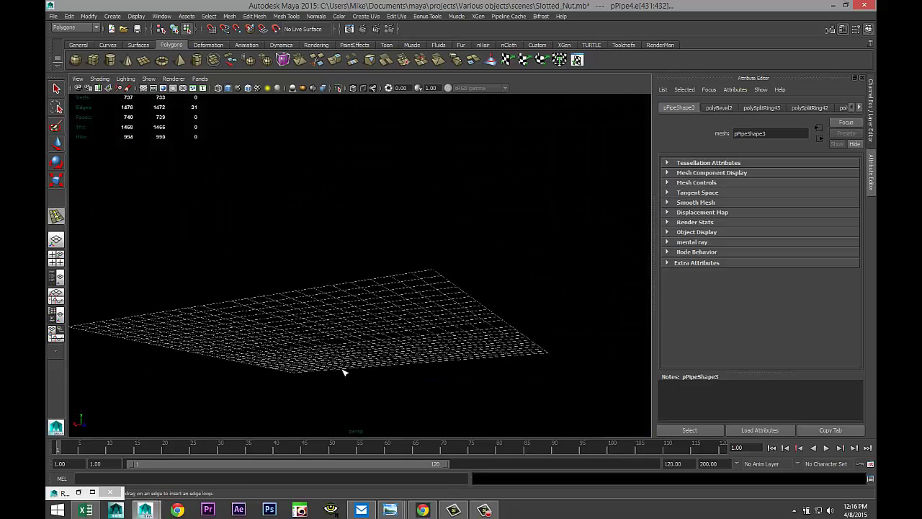
scroll(344, 371, "up", 5)
key("bracketleft")
key("bracketleft")
key("bracketleft")
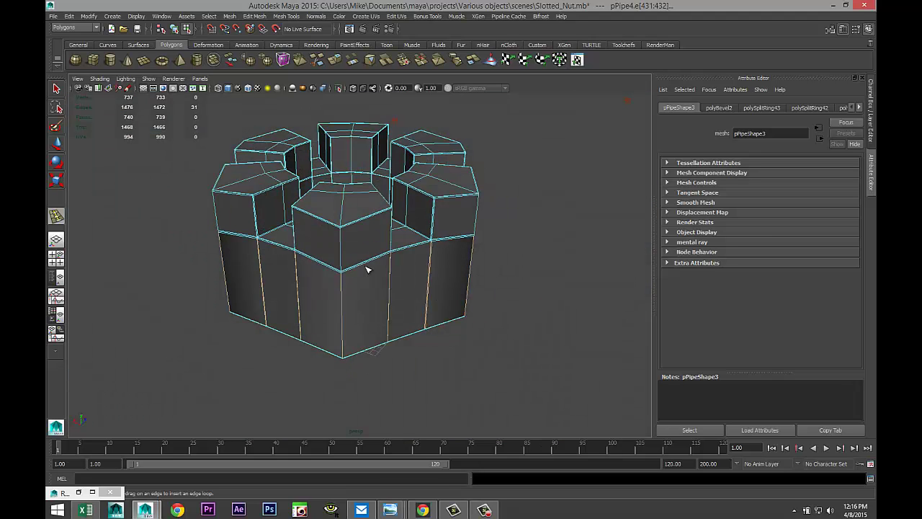
right_click_drag(366, 269, 411, 253)
left_click(393, 319)
key("w")
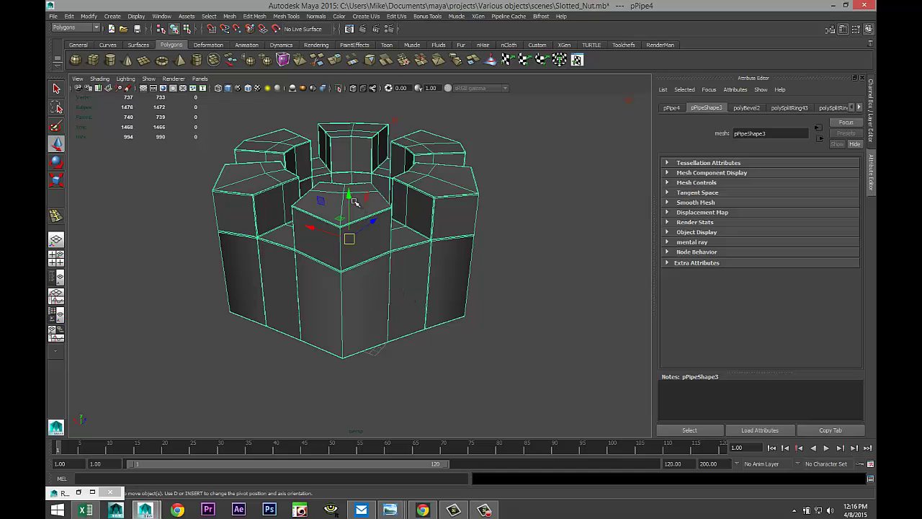
- Insert edge loops on the nut's underside, one close to the outer rim and one close to the hole's edge
key("a")
left_click_drag(369, 382, 381, 339, "alt")
scroll(382, 335, "up", 6)
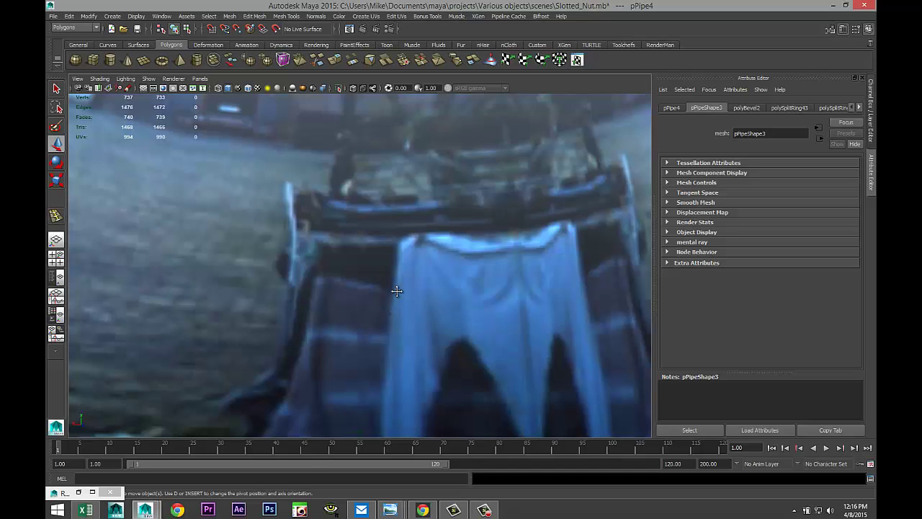
left_click_drag(403, 288, 414, 265, "alt")
scroll(415, 241, "up", 2)
middle_click_drag(393, 315, 397, 345, "alt")
left_click(291, 16)
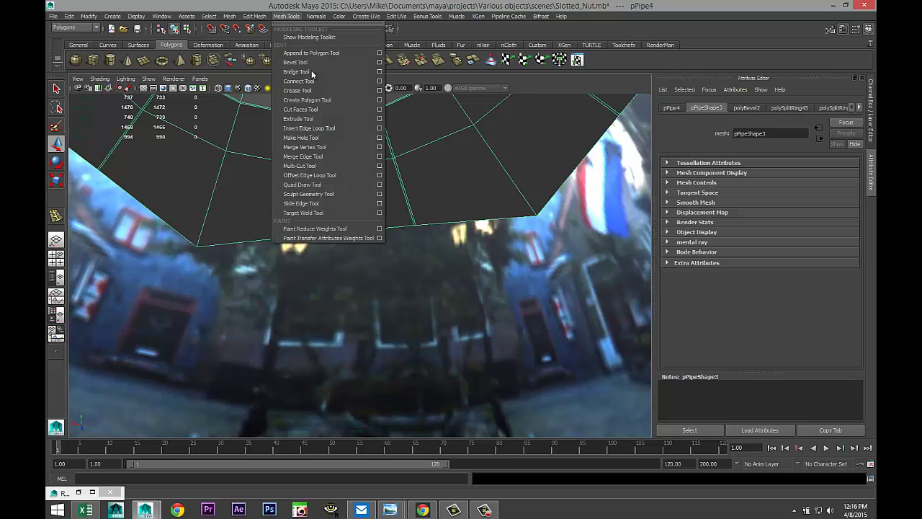
left_click(350, 137)
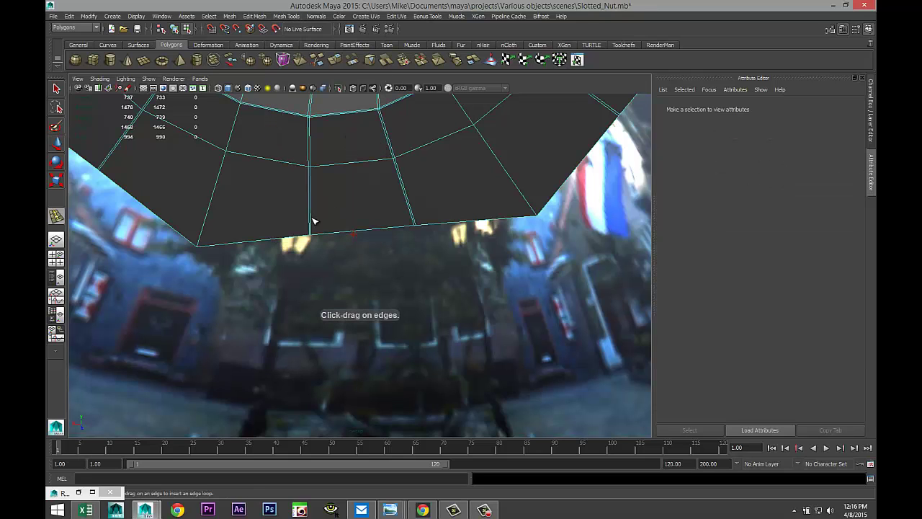
left_click_drag(315, 233, 319, 227)
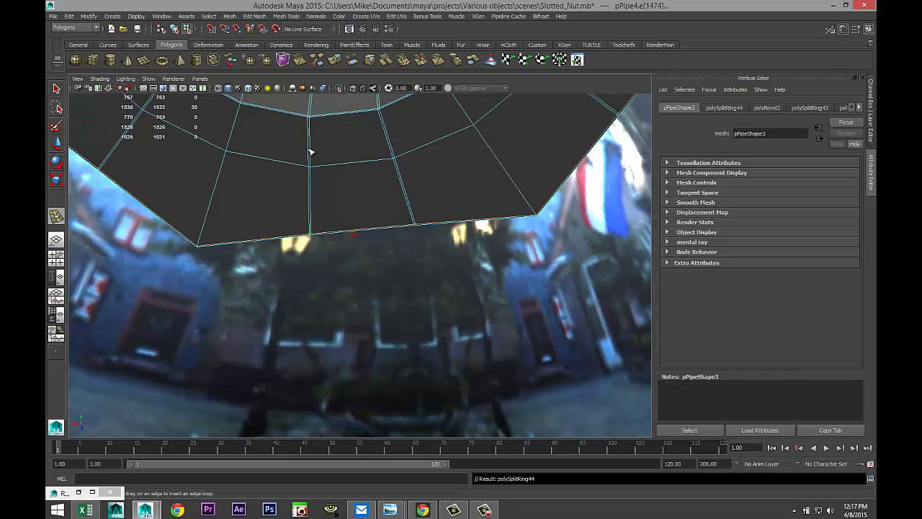
left_click_drag(309, 148, 319, 127)
key("q")
scroll(330, 208, "up", 5)
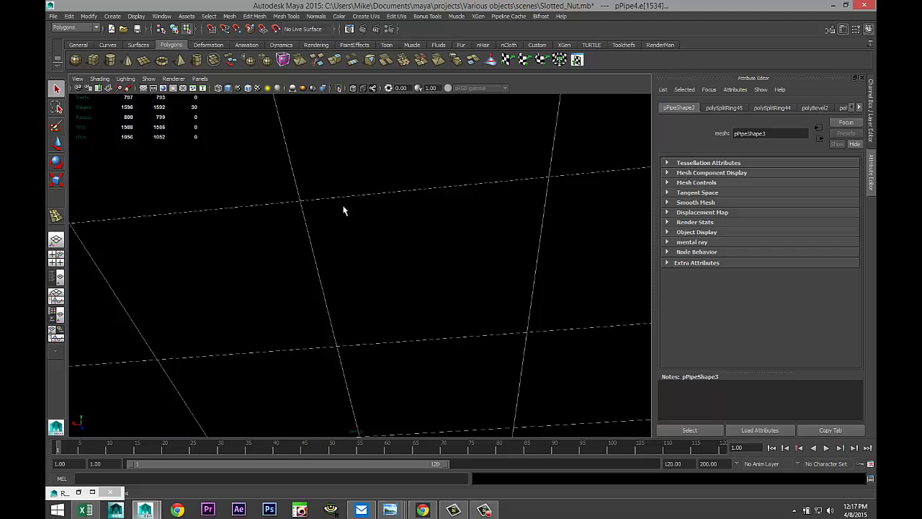
left_click_drag(427, 226, 411, 268, "alt")
scroll(414, 268, "down", 6)
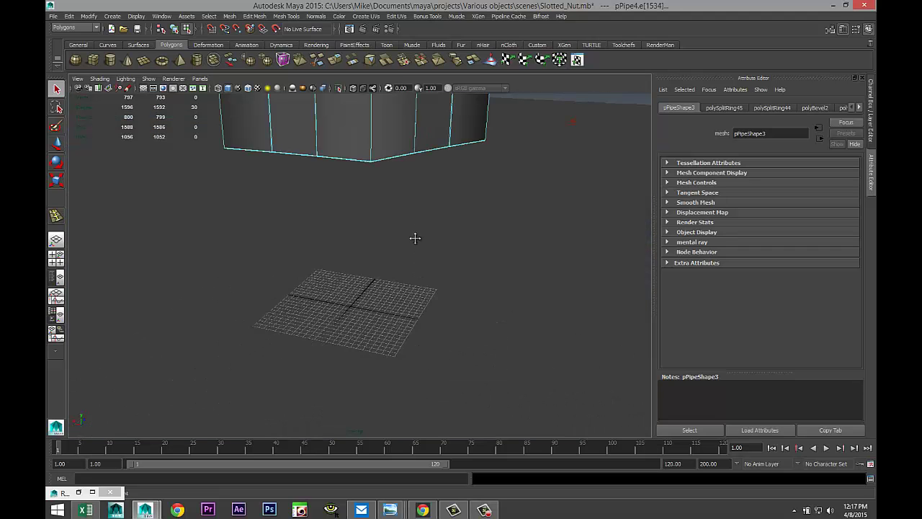
- Return the nut to whole-object selection, display it smoothed and deselect it, and examine its prongs, slots and rounded corners
middle_click_drag(414, 236, 391, 293, "alt")
right_click_drag(394, 274, 422, 285)
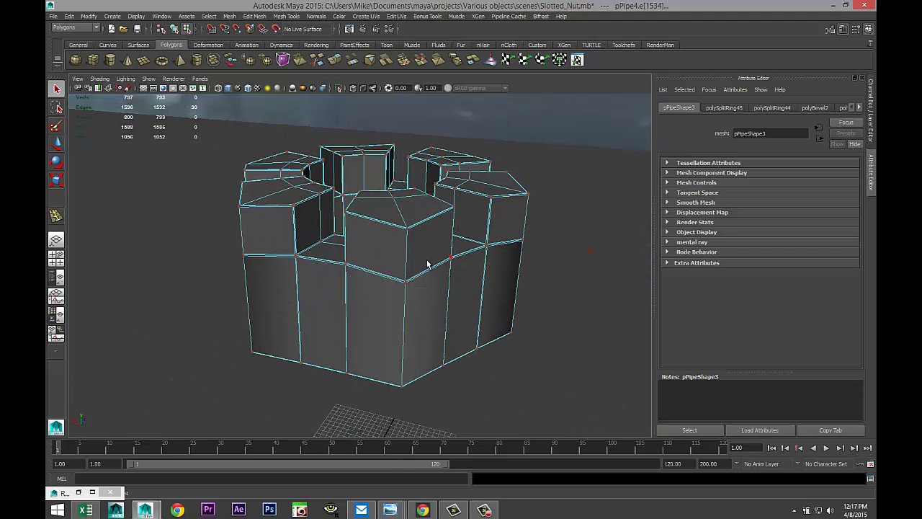
right_click_drag(426, 246, 430, 241)
left_click(430, 241)
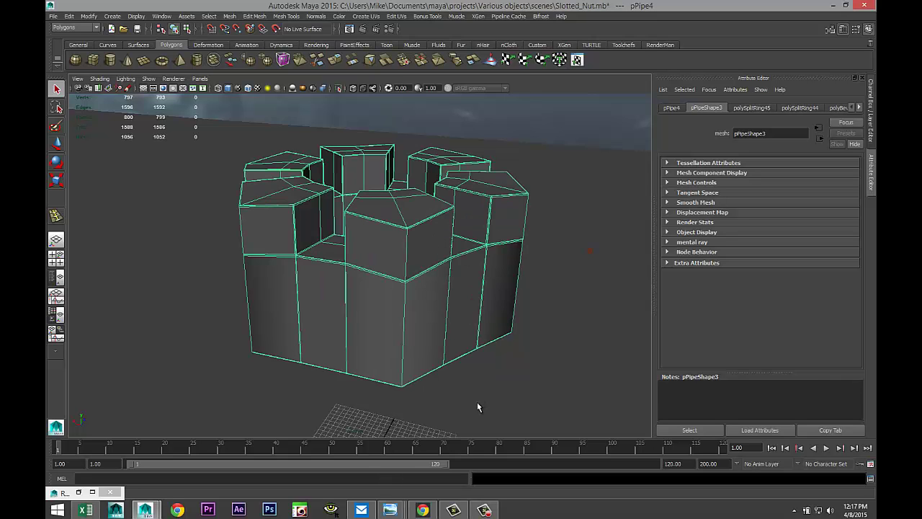
key("3")
left_click(512, 353)
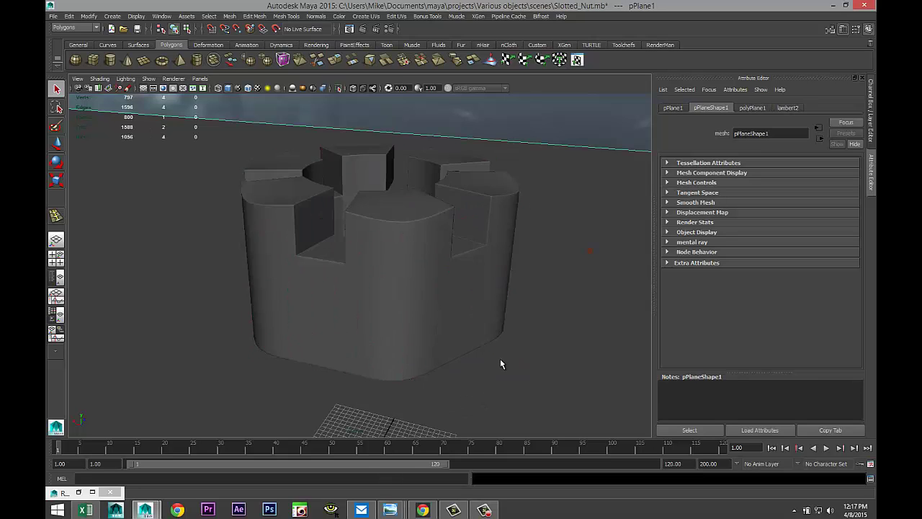
scroll(500, 358, "down", 3)
scroll(498, 359, "up", 3)
left_click_drag(351, 355, 478, 375, "alt")
middle_click_drag(477, 376, 391, 422, "alt")
left_click_drag(391, 423, 416, 366, "alt")
scroll(415, 362, "down", 2)
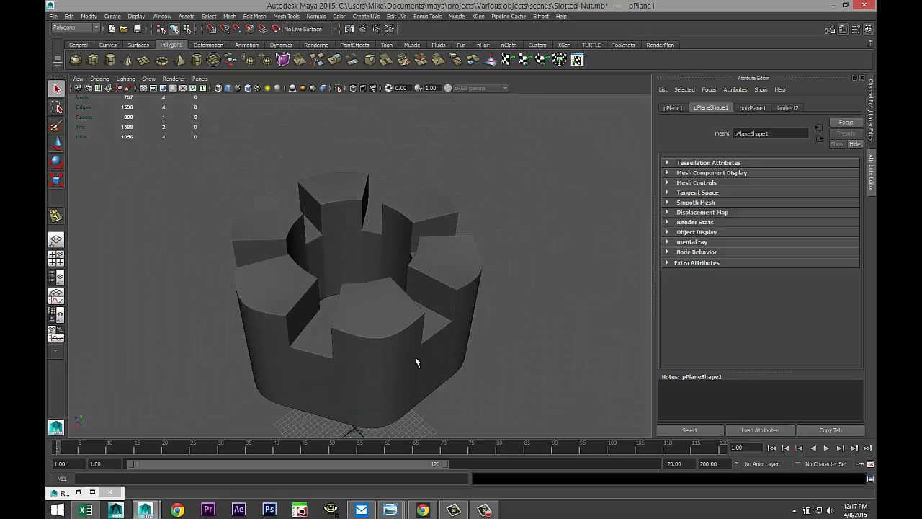
- Create a polygon helix beside the nut, about as wide and tall as the nut
left_click(113, 16)
mouse_move(185, 45)
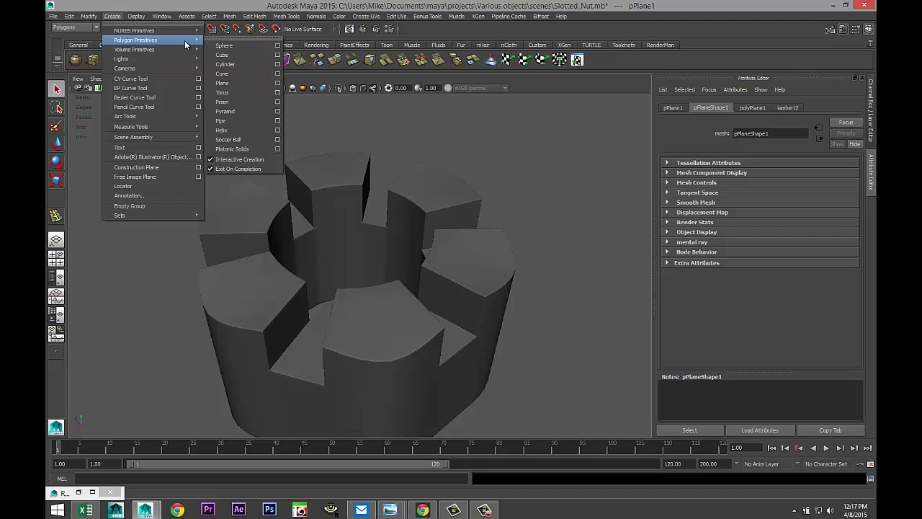
left_click(236, 121)
scroll(530, 364, "down", 3)
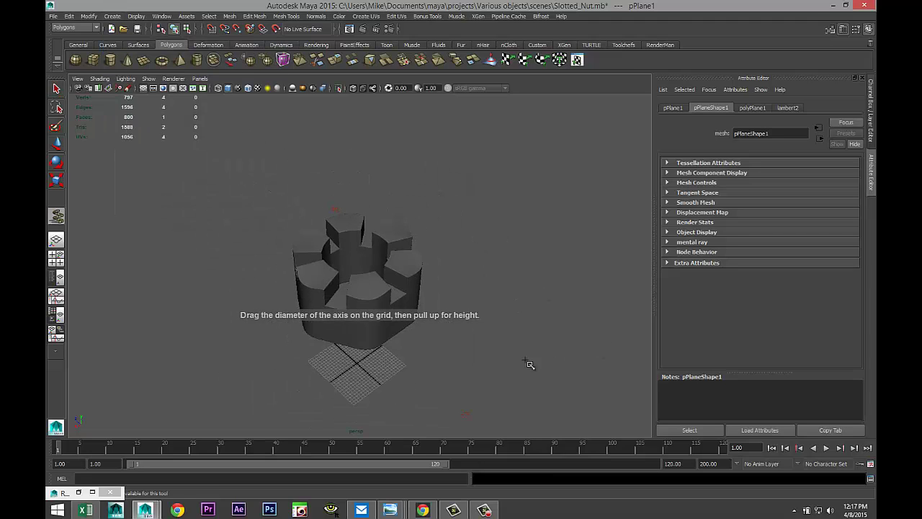
left_click_drag(471, 355, 514, 287)
left_click(567, 254)
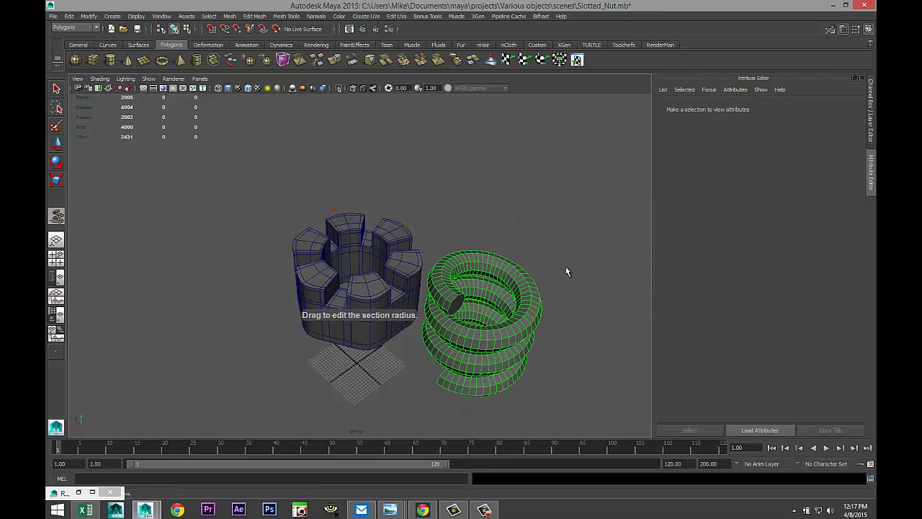
left_click(565, 266)
- Set the helix's translation to 0 on all three axes so it sits at the origin
left_click(671, 108)
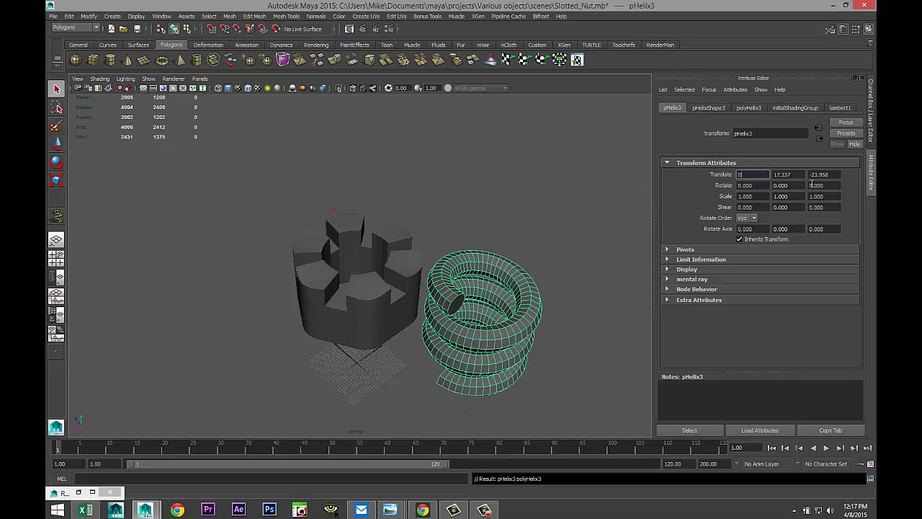
key("Tab")
type("0")
key("Tab")
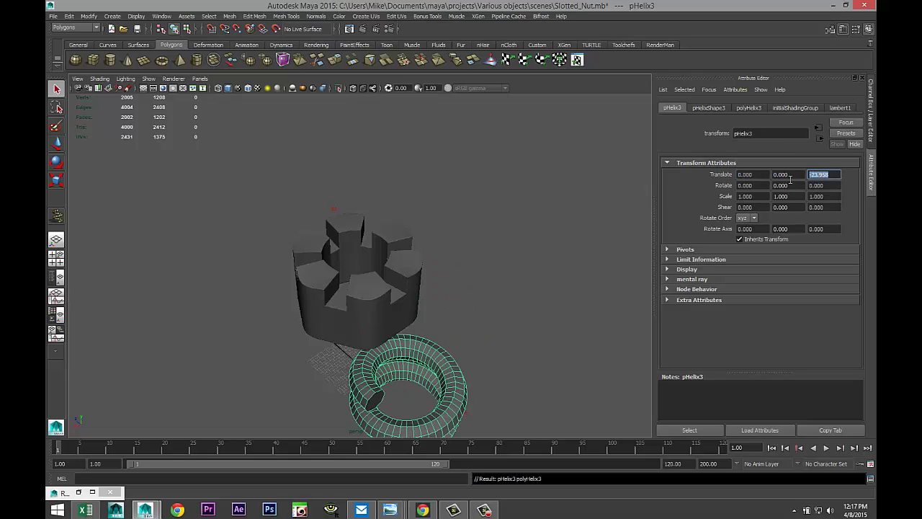
type("0")
key("Tab")
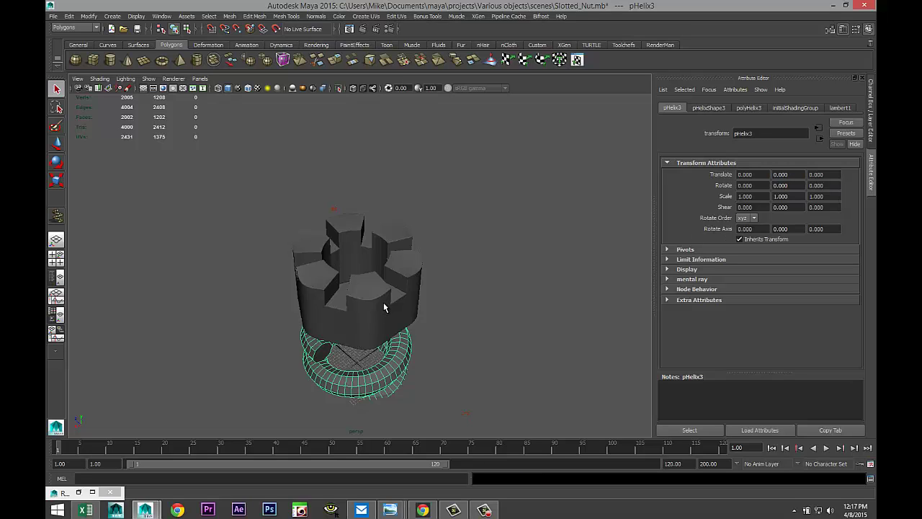
- Select the nut and set its vertical translation to 0 so it is centred with the helix
left_click(392, 308)
double_click(798, 176)
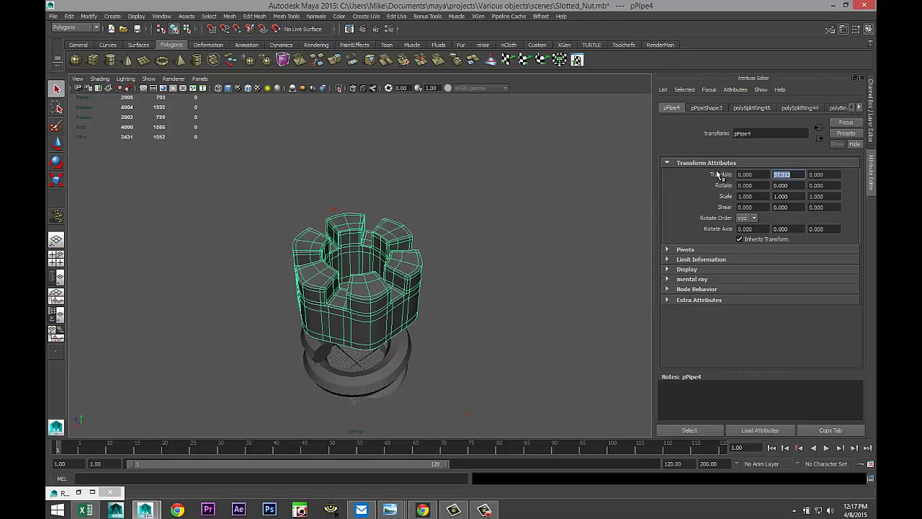
type("0")
key("Tab")
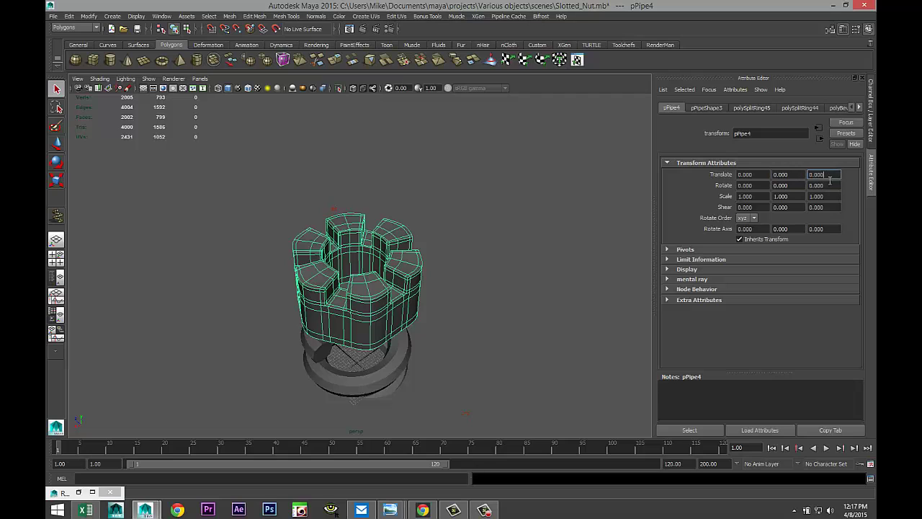
- Select the helix and set it to 25 coils with a radius of 0.25
scroll(427, 346, "up", 3)
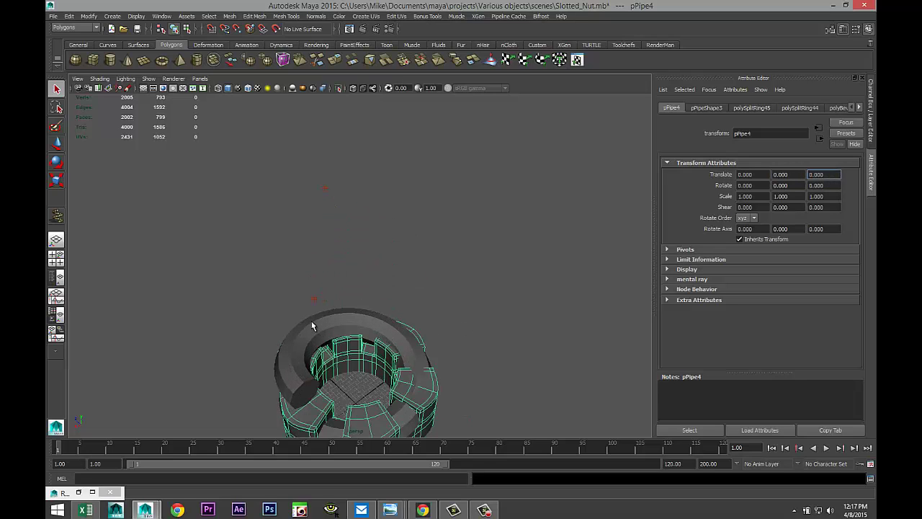
left_click(438, 360)
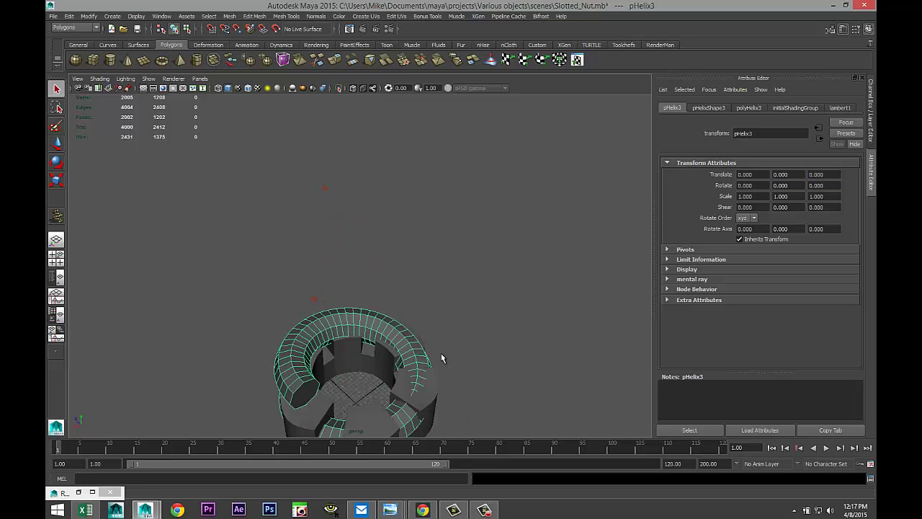
left_click(748, 109)
double_click(767, 173)
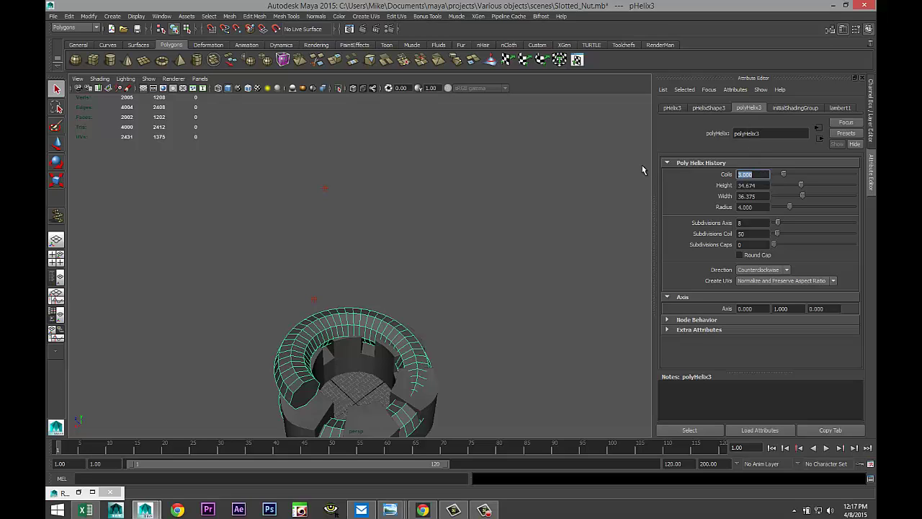
type("25")
key("Return")
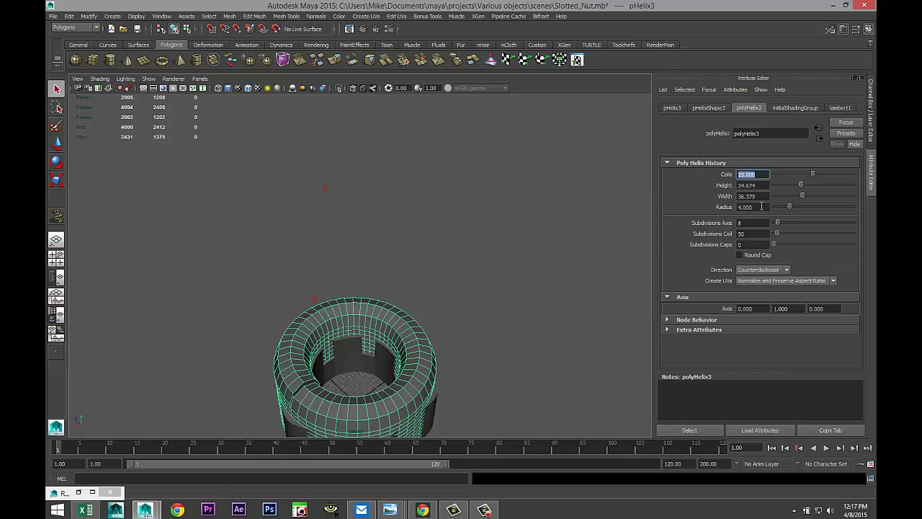
left_click_drag(762, 206, 642, 195)
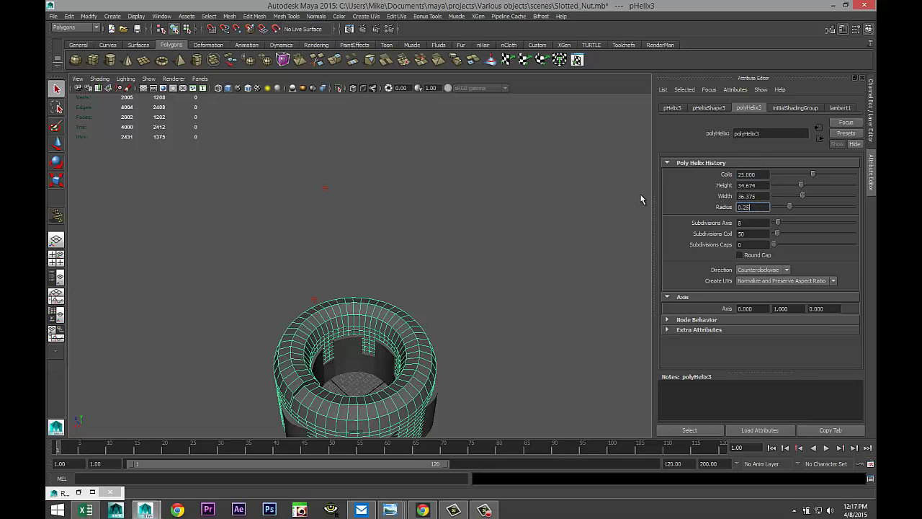
key("Return")
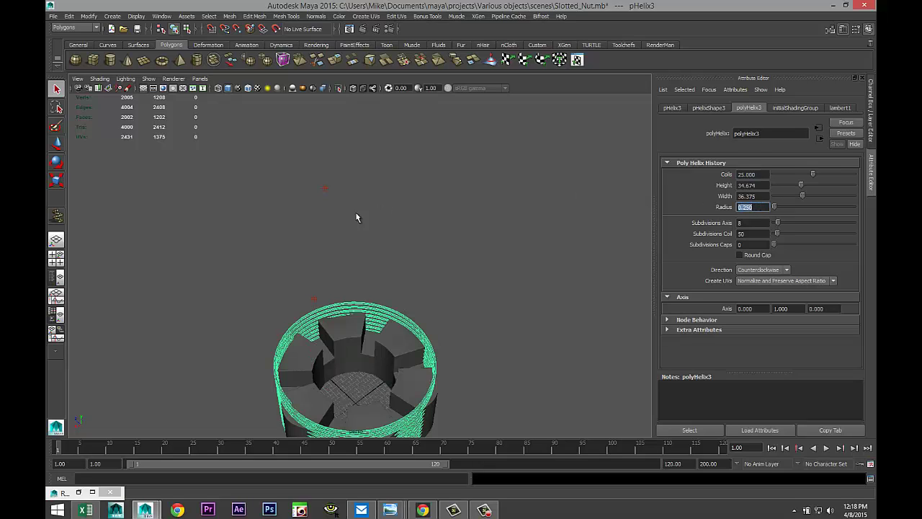
- Scale the helix down uniformly to about 0.553 so it fits inside the nut's hole
left_click_drag(315, 264, 317, 218, "alt")
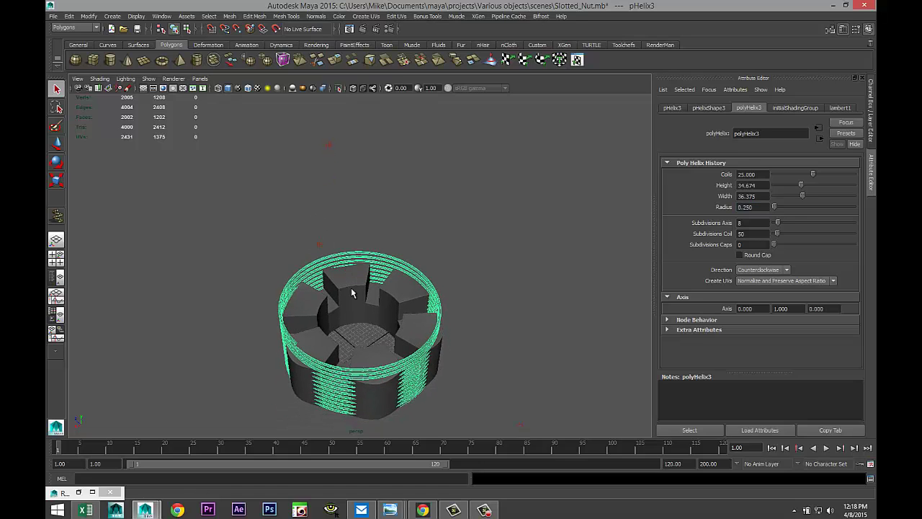
key("r")
left_click_drag(361, 352, 304, 352)
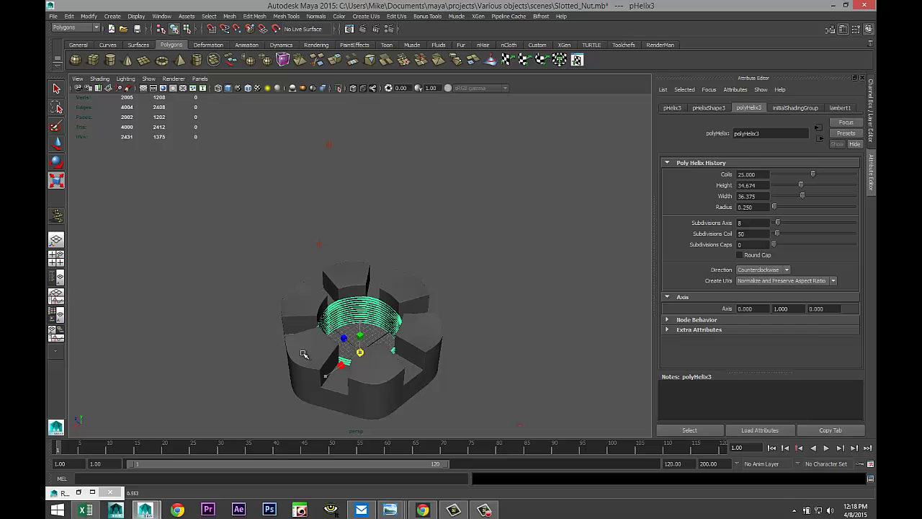
- Refine the helix's uniform scale to about 0.545 so its coils lie just inside the hole's wall
scroll(319, 356, "up", 3)
scroll(319, 356, "up", 3)
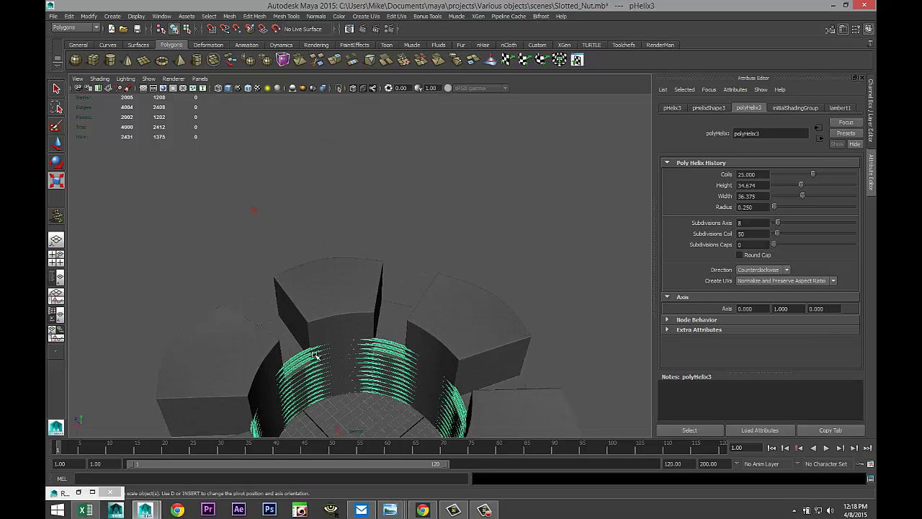
middle_click_drag(319, 356, 312, 139, "alt")
left_click_drag(312, 139, 334, 227, "alt")
scroll(352, 245, "up", 3)
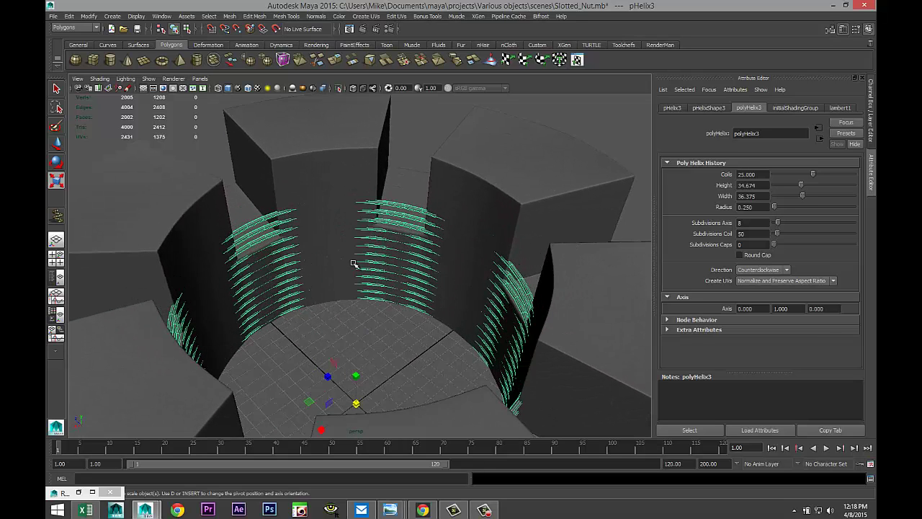
left_click_drag(353, 263, 339, 329, "alt")
middle_click_drag(339, 329, 343, 238, "alt")
left_click_drag(358, 296, 356, 290)
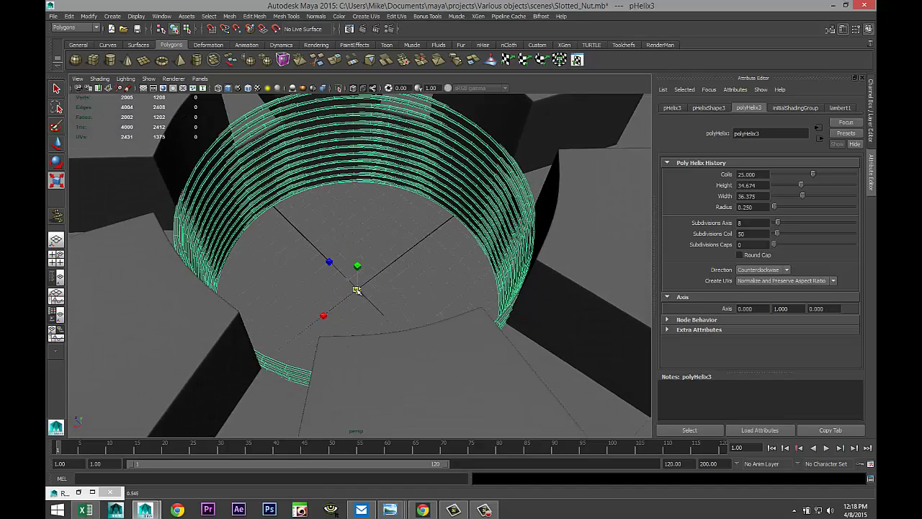
- Set the helix's radius to 0.5 and raise it about 3.7 units in the side view, aligning its top with the prong tops
scroll(358, 292, "down", 3)
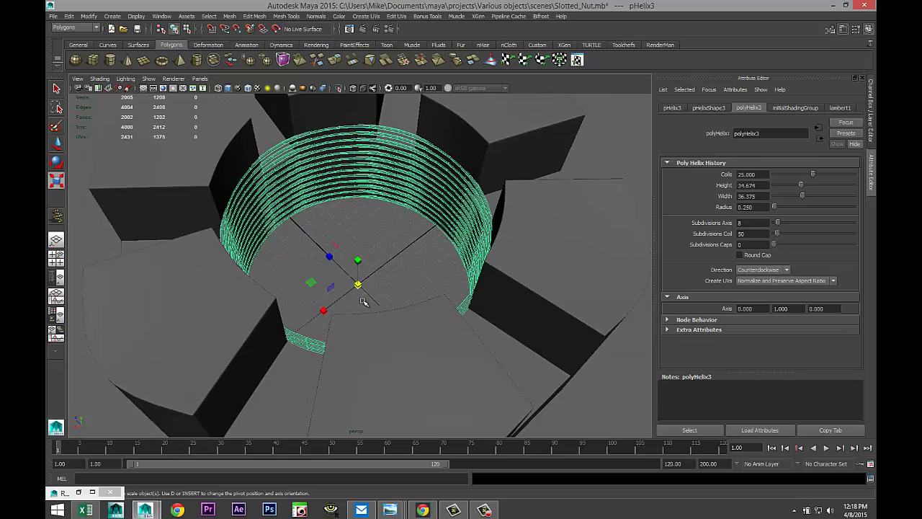
left_click_drag(366, 300, 449, 202, "alt")
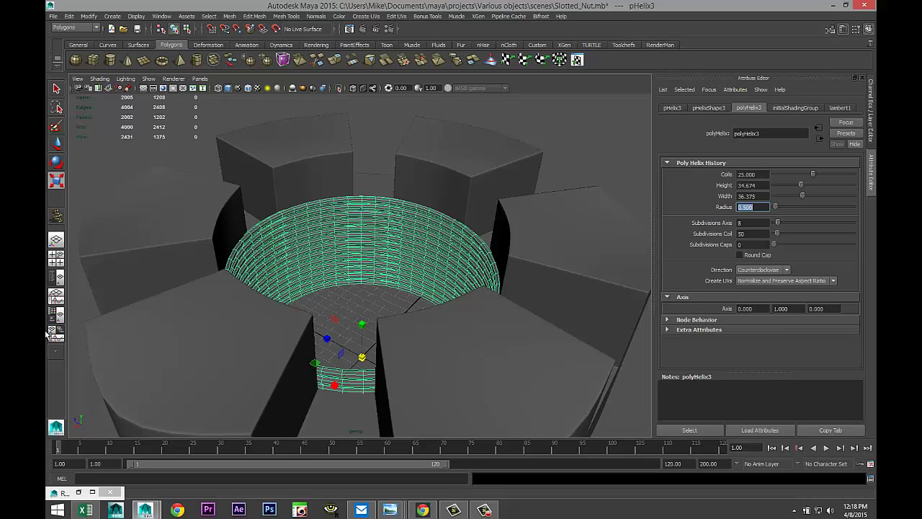
left_click(56, 257)
key("space")
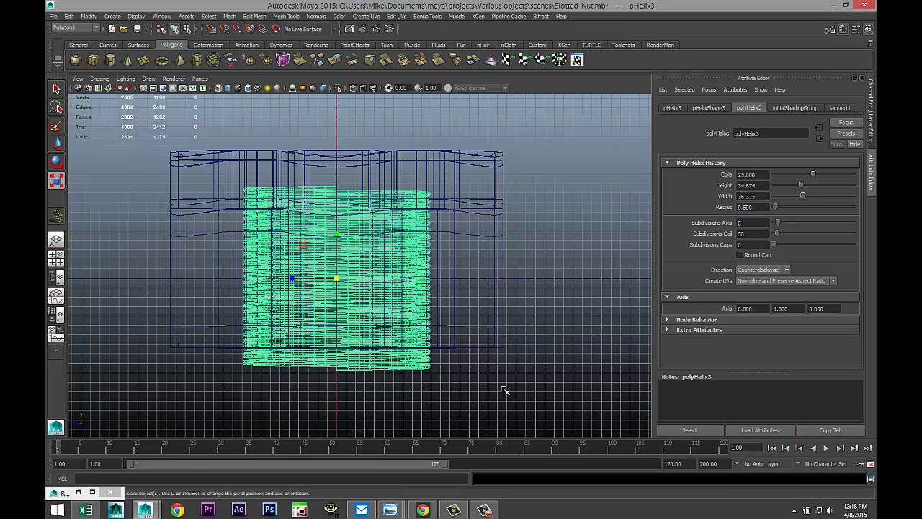
key("w")
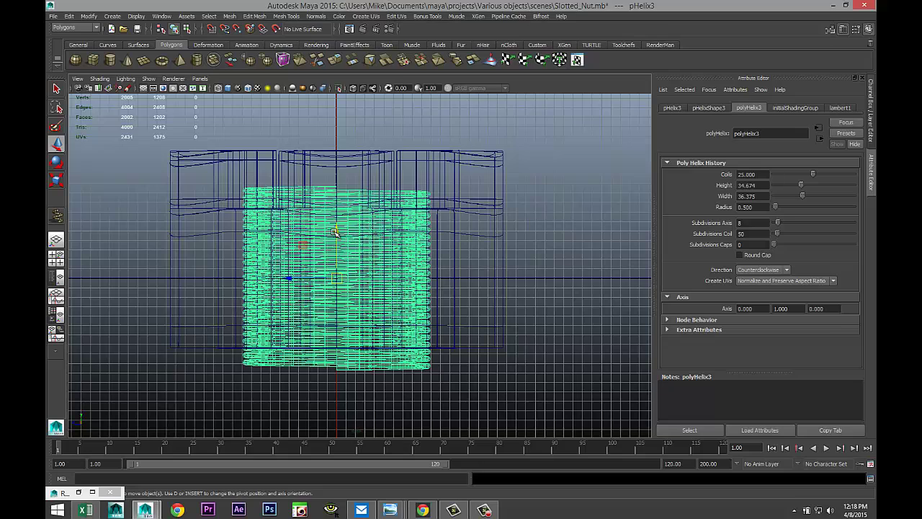
left_click_drag(336, 232, 335, 196)
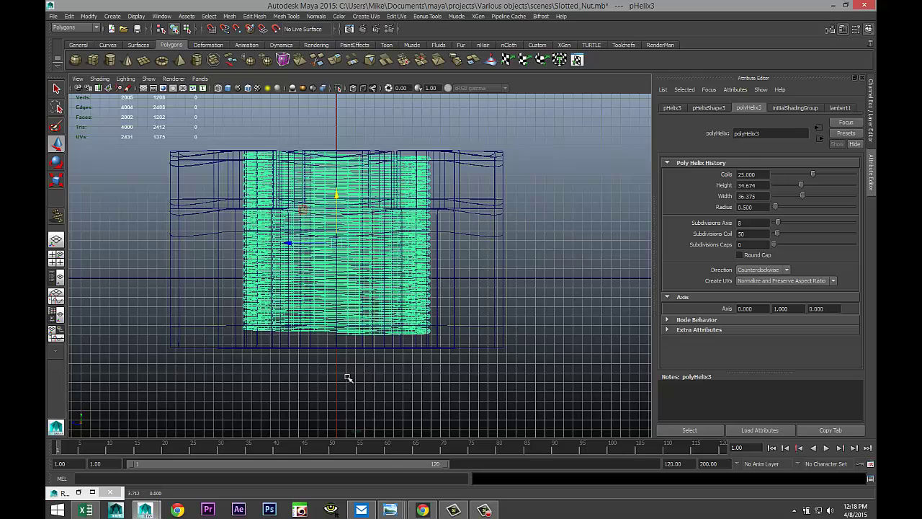
- Move the helix's pivot to its top end, and stretch the helix vertically down to the nut's underside
key("Insert")
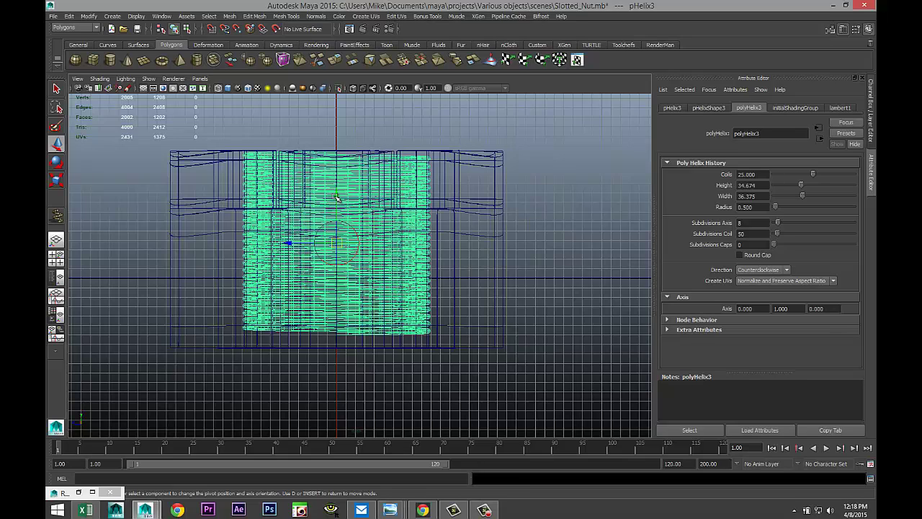
left_click_drag(335, 196, 336, 149)
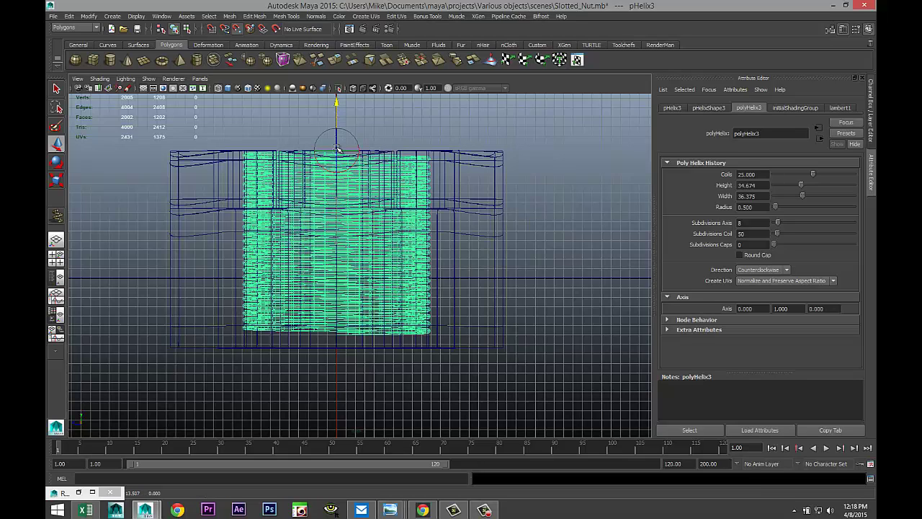
key("Insert")
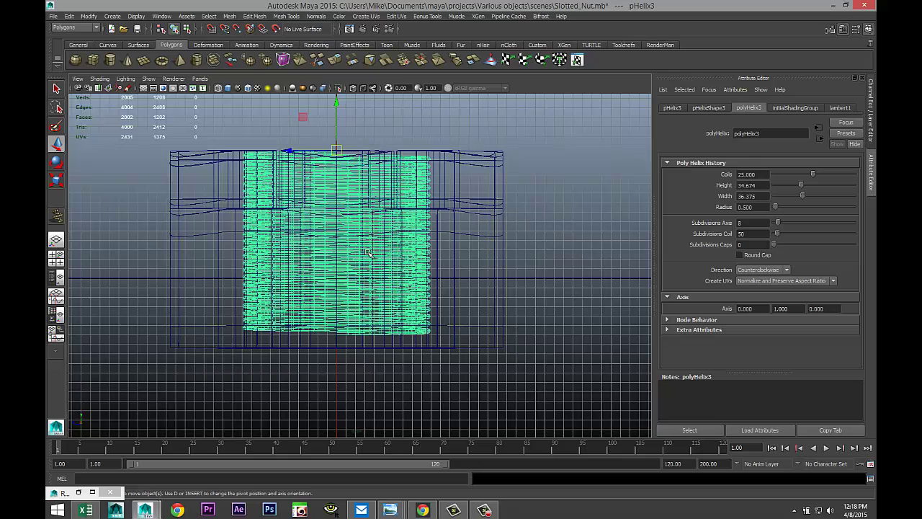
key("r")
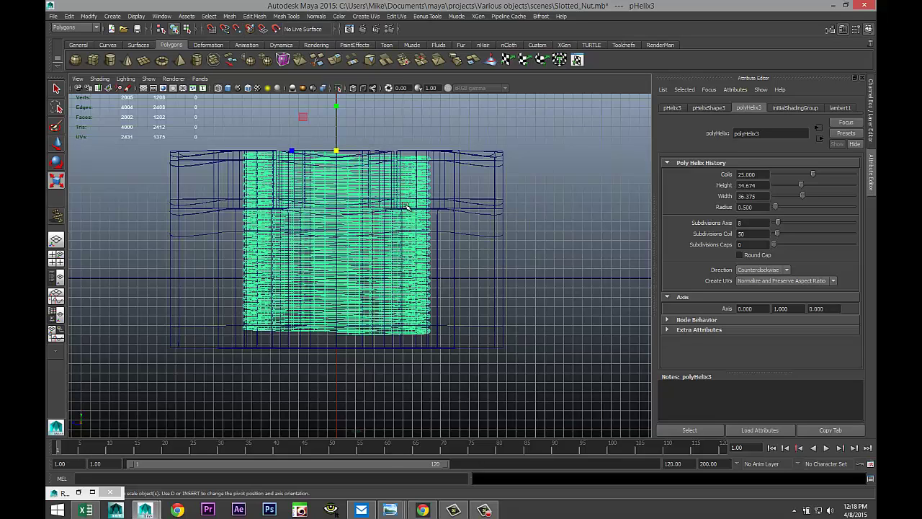
left_click_drag(337, 107, 341, 104)
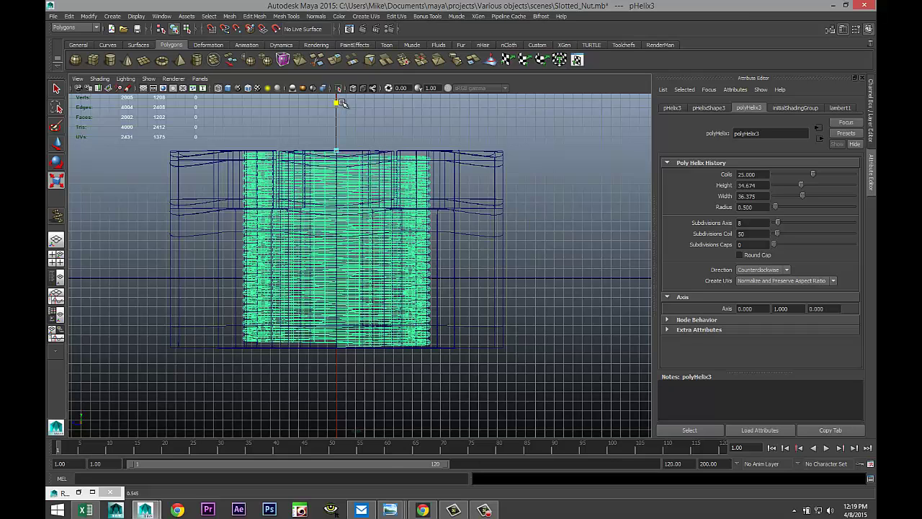
- Return to the perspective view and examine how the helix thread sits against the hole's wall and the slots
left_click(58, 259)
key("space")
scroll(455, 215, "down", 4)
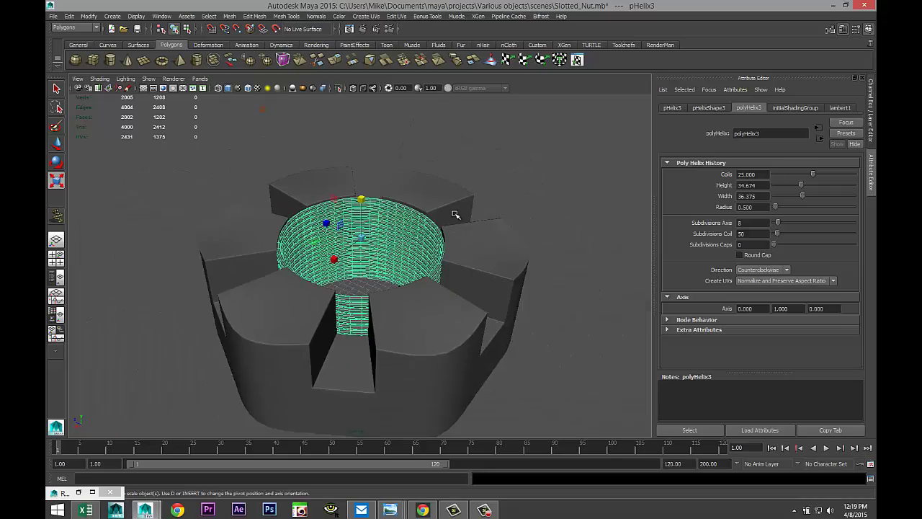
scroll(455, 215, "up", 3)
left_click_drag(430, 238, 406, 251, "alt")
middle_click_drag(405, 252, 487, 149, "alt")
key("r")
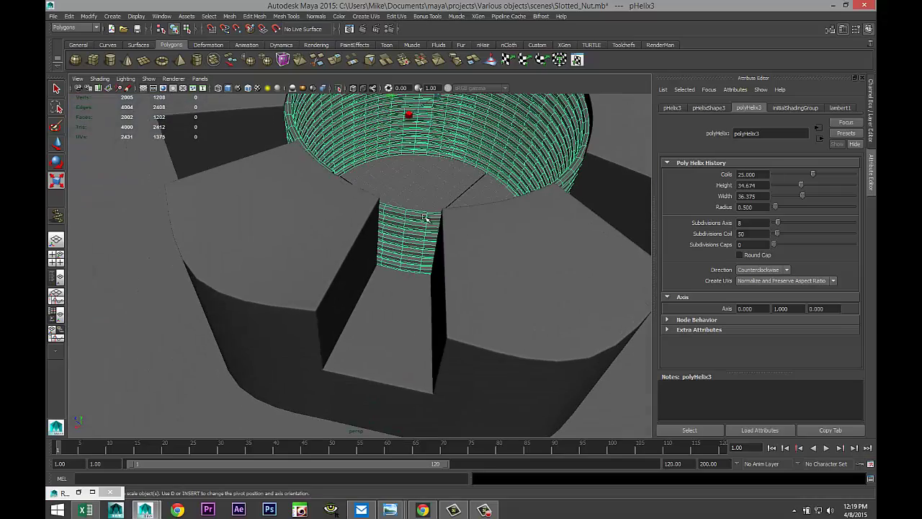
- Add the nut to the helix selection and raise both together well above the ground plane
left_click_drag(405, 307, 488, 379, "alt")
left_click(411, 321)
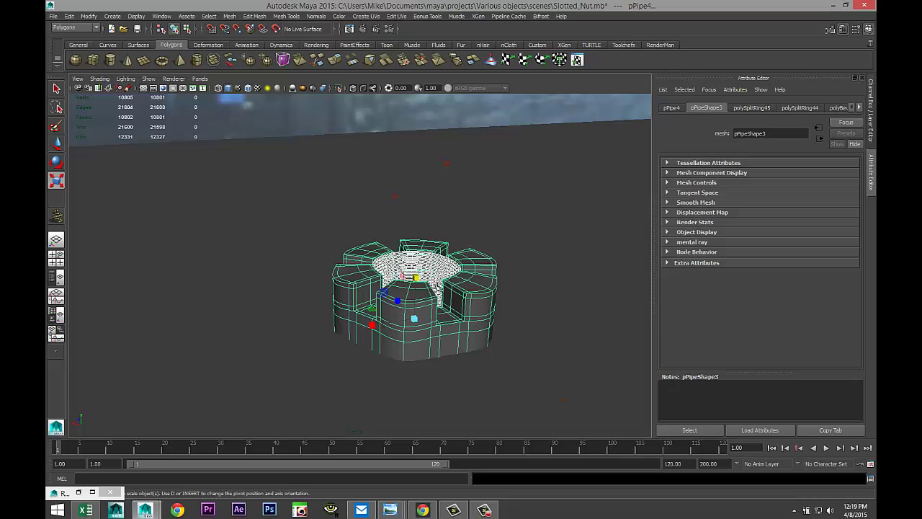
key("w")
middle_click_drag(446, 263, 432, 174)
middle_click_drag(477, 328, 424, 377, "alt")
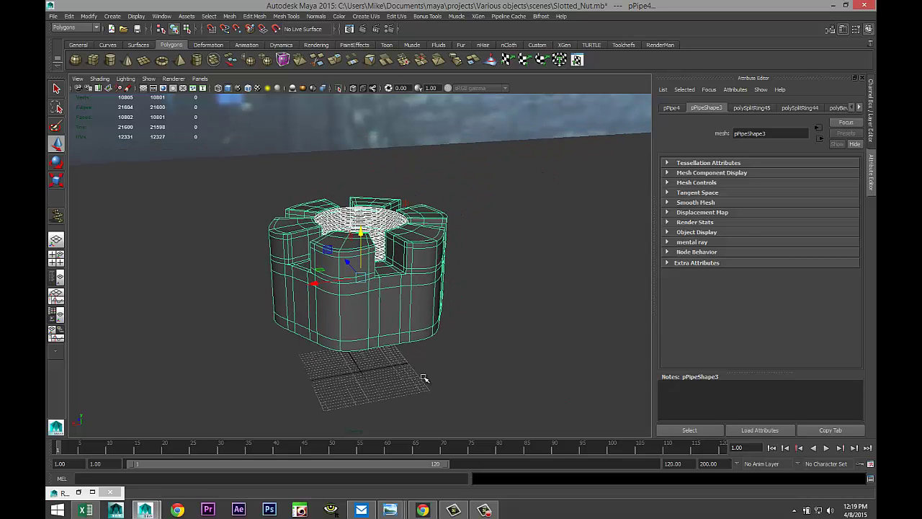
- Subtract the helix from the nut with Boolean Difference, selecting the nut first and the helix second
right_click_drag(424, 376, 477, 337, "alt")
left_click_drag(483, 325, 404, 346, "alt")
left_click_drag(479, 344, 472, 376, "alt")
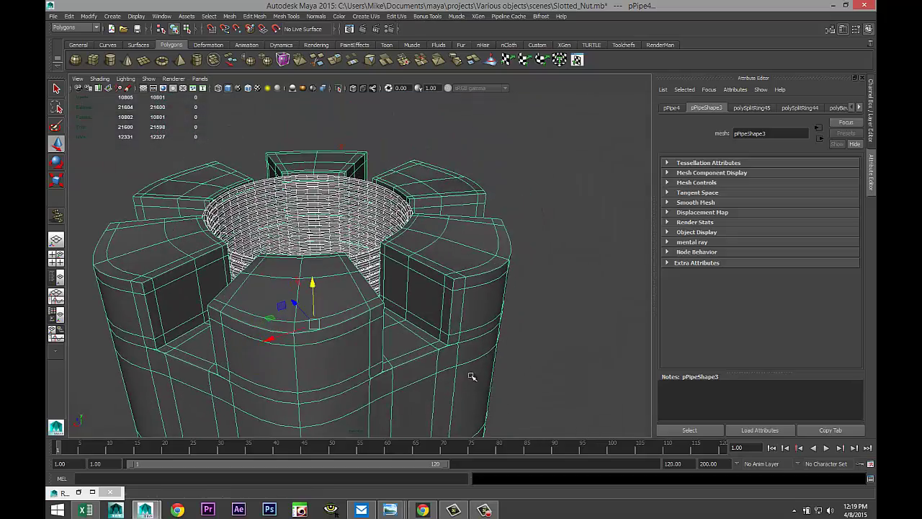
left_click(584, 276)
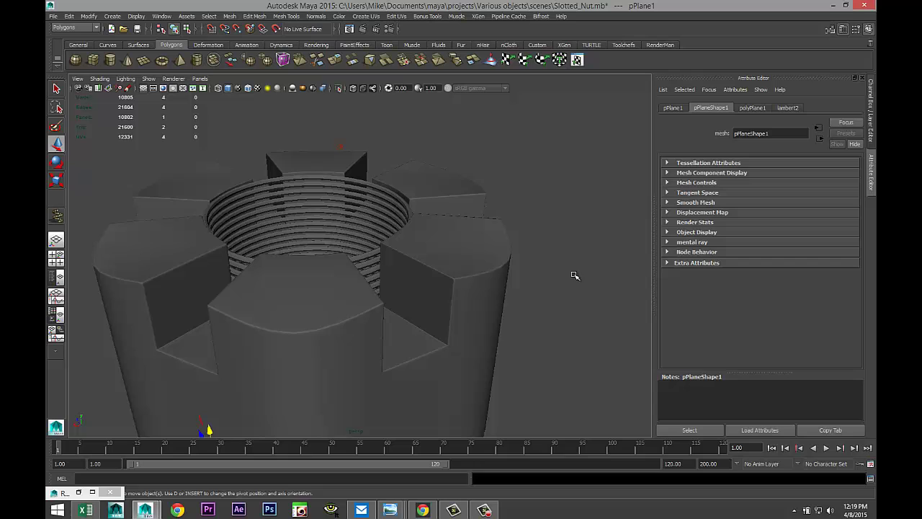
left_click(489, 266)
left_click(368, 256)
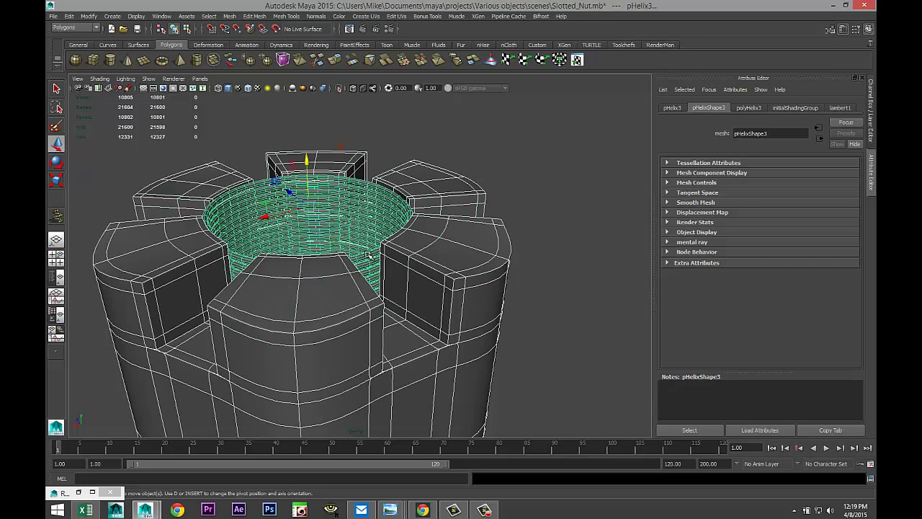
left_click(229, 15)
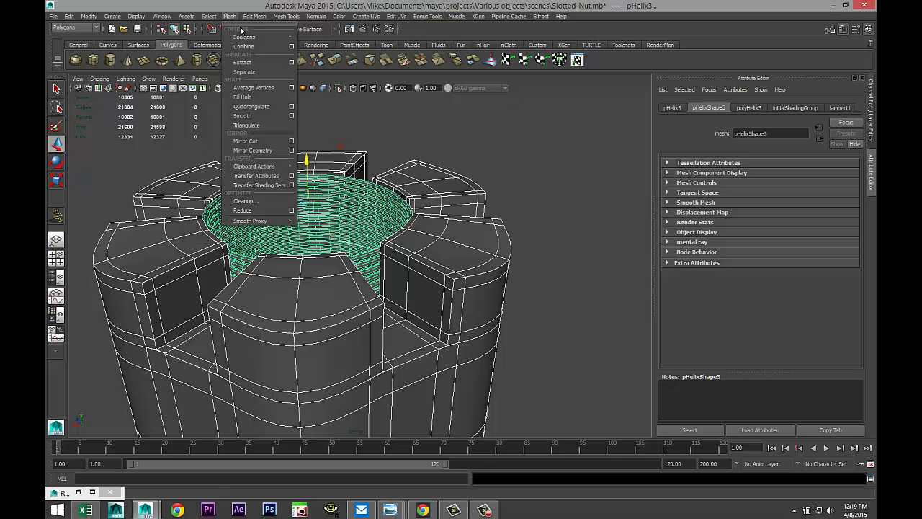
mouse_move(248, 37)
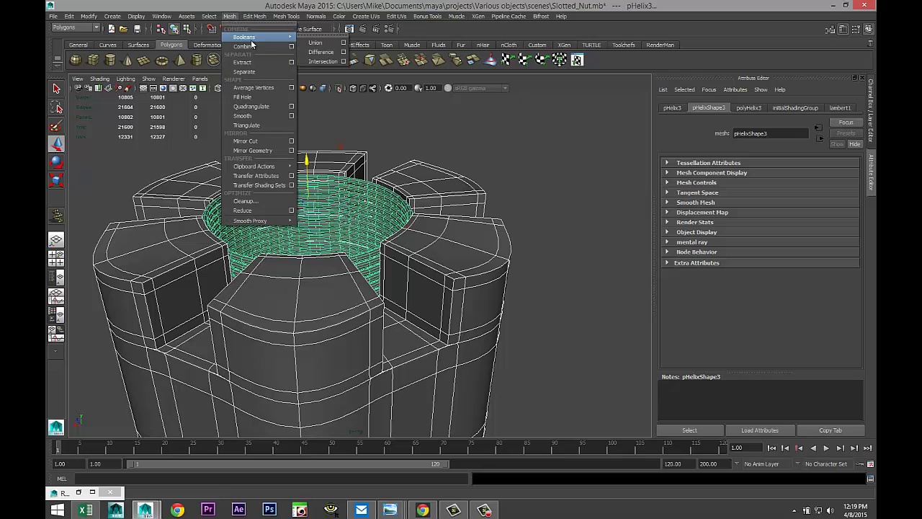
left_click(321, 51)
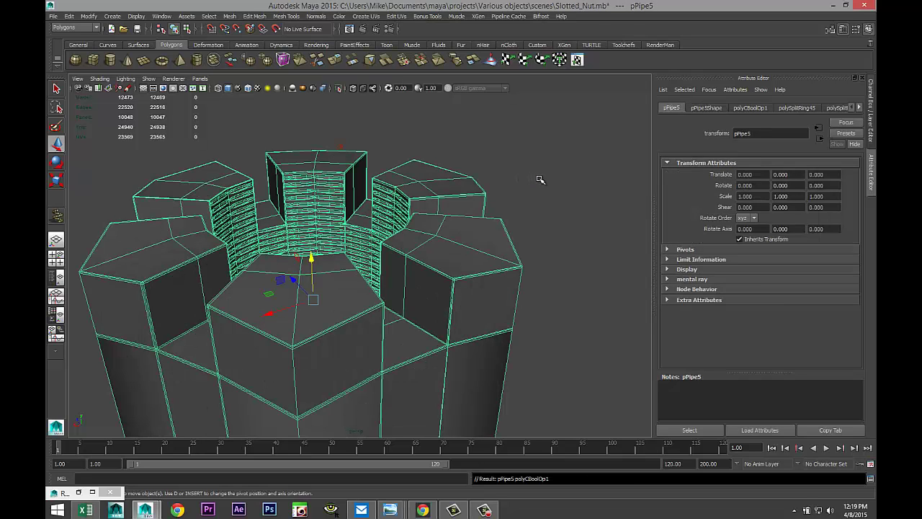
- Inspect the thread cut inside the nut's hole up close, and undo the Boolean Difference
left_click(547, 173)
left_click_drag(517, 193, 423, 250, "alt")
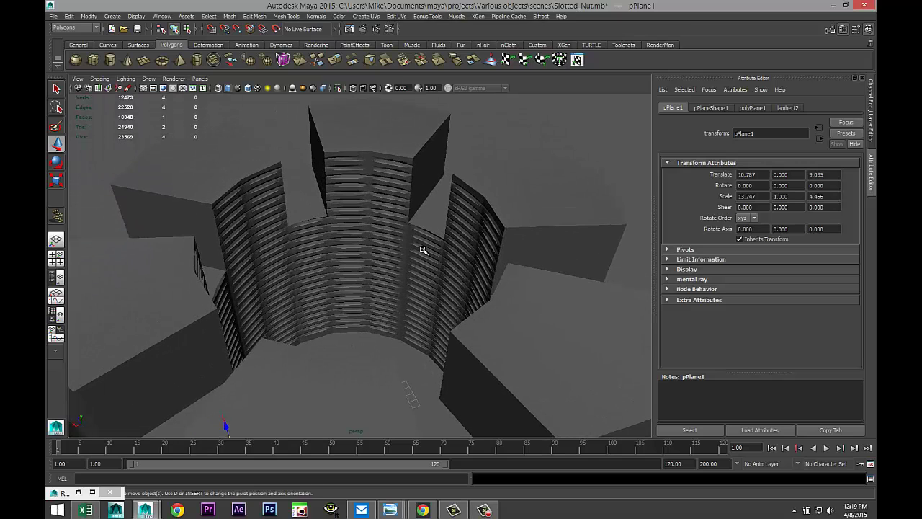
scroll(397, 259, "up", 5)
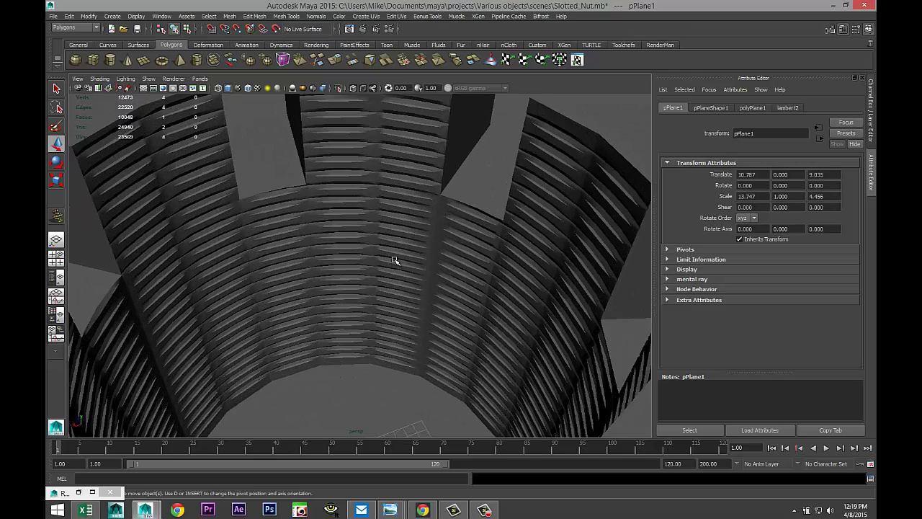
scroll(396, 260, "down", 6)
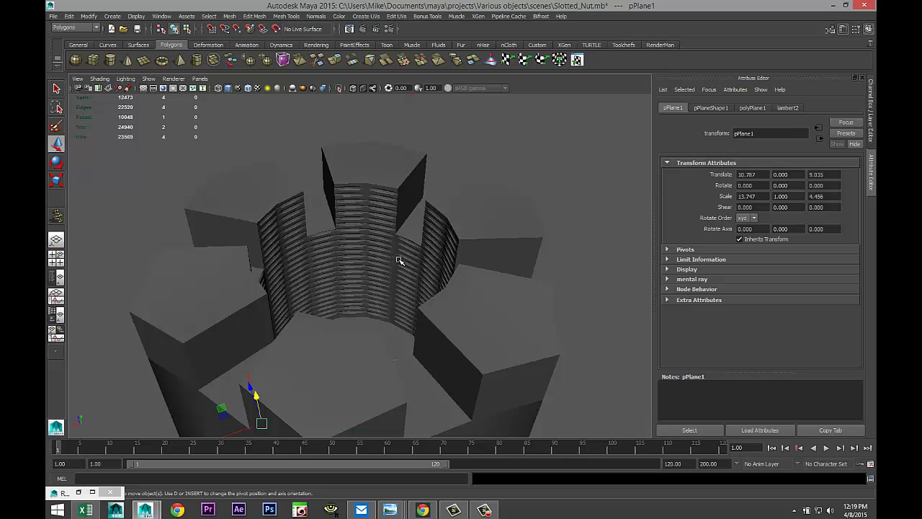
key("ctrl+z")
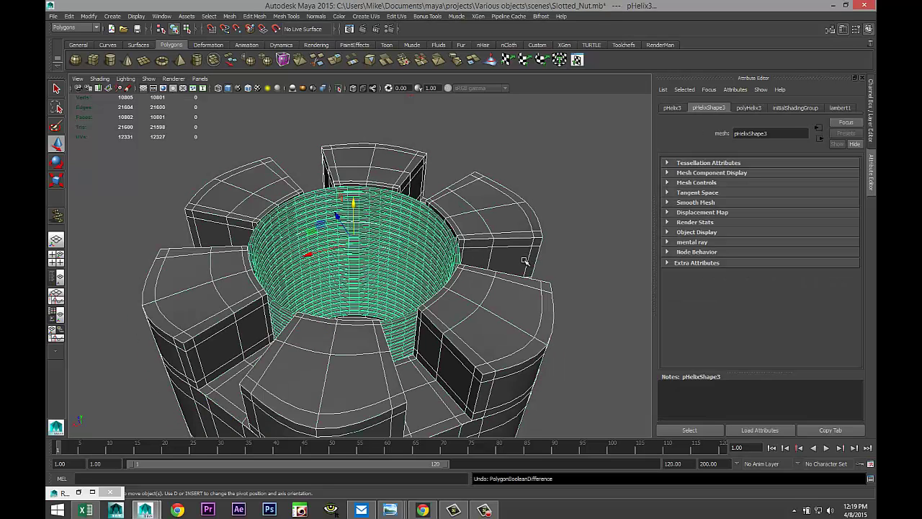
- Set the helix's radius to 0.650
scroll(522, 268, "up", 2)
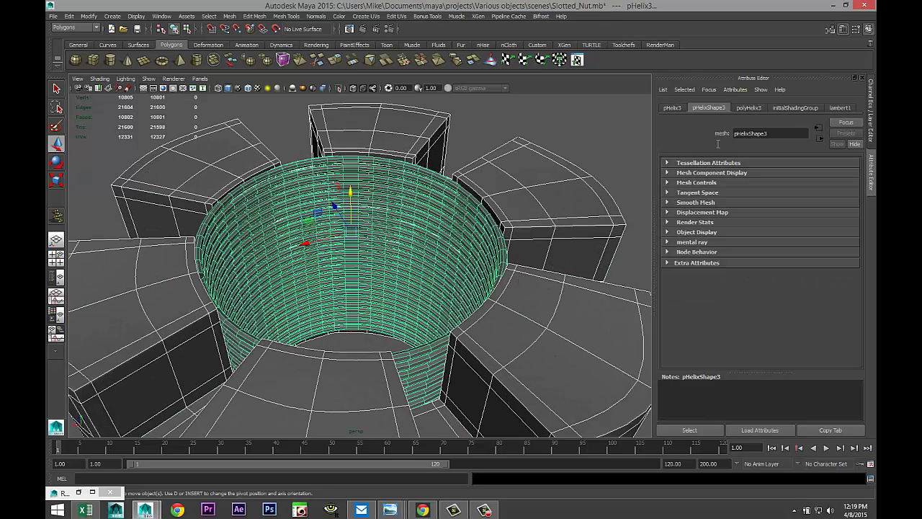
left_click(672, 108)
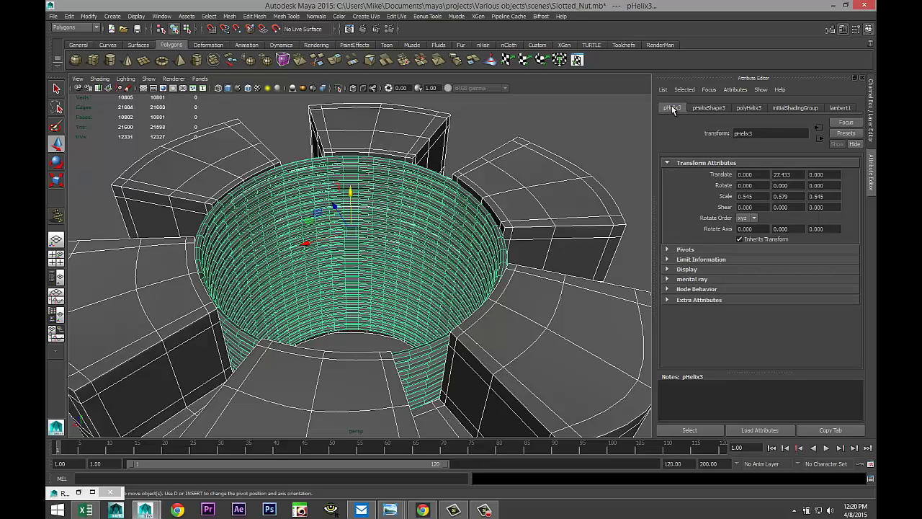
left_click(749, 108)
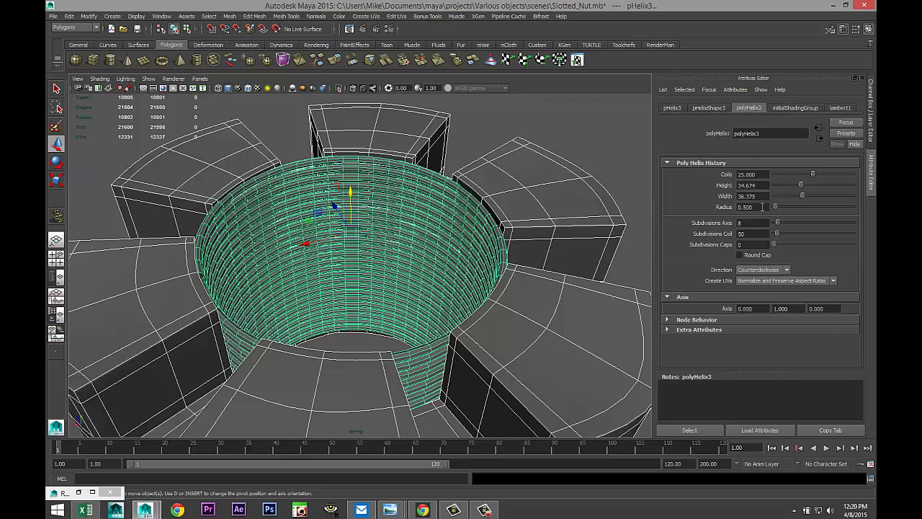
left_click(763, 207)
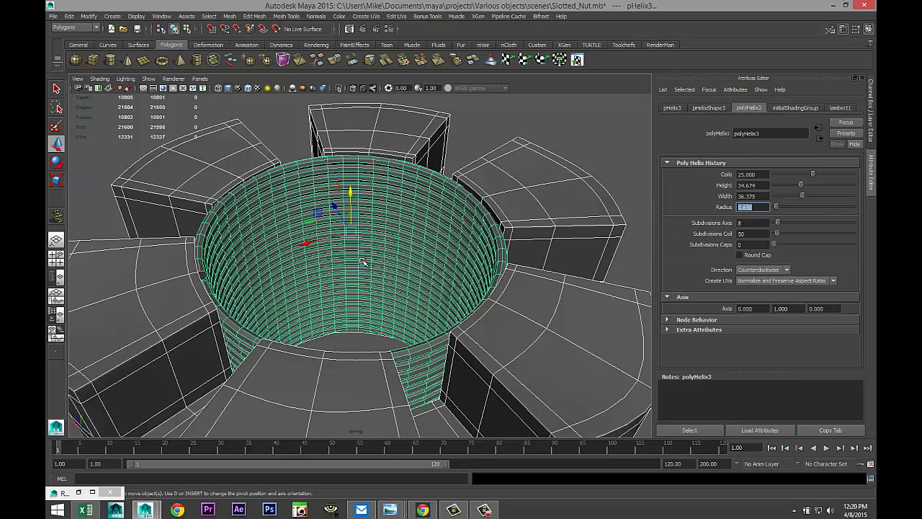
- Select only the helix and scale it uniformly to about 0.561 so its coils reach into the hole's wall
left_click(447, 248)
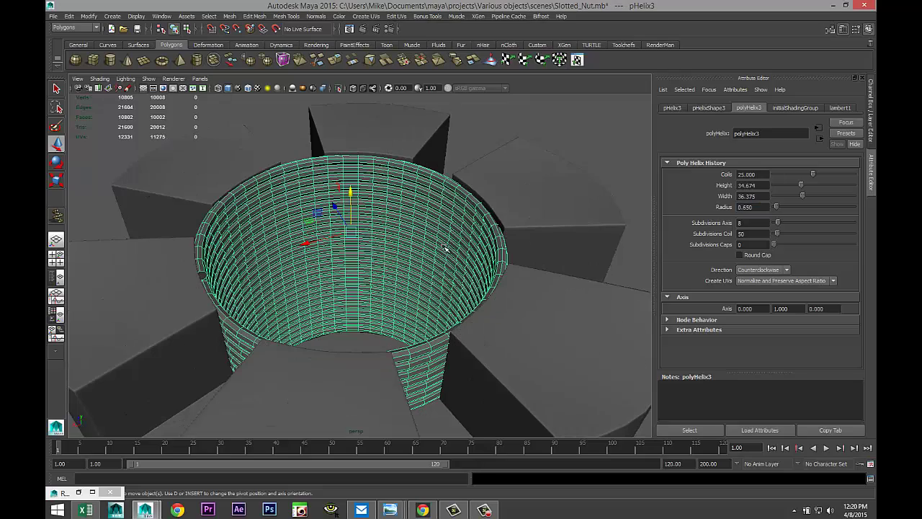
key("r")
left_click_drag(352, 232, 365, 240)
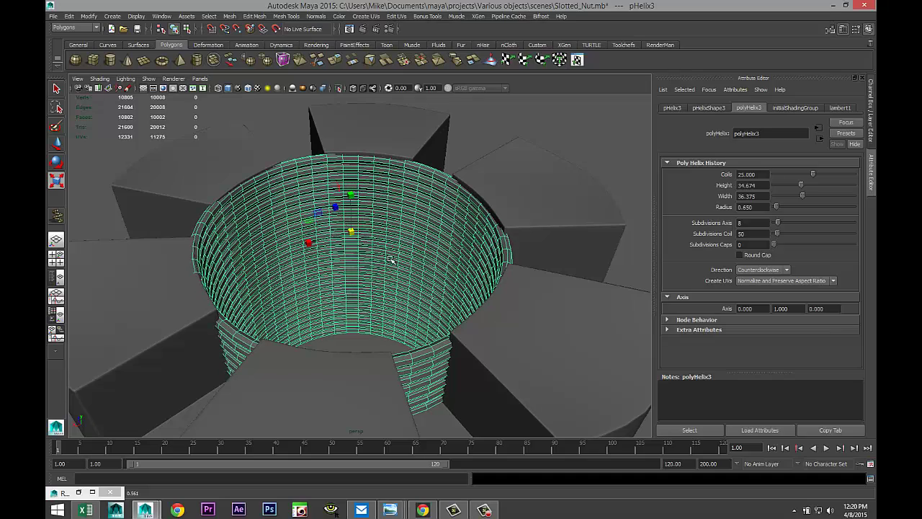
mouse_move(407, 278)
left_mouse_down("alt")
mouse_move(404, 259)
mouse_move(401, 268)
left_mouse_up("alt")
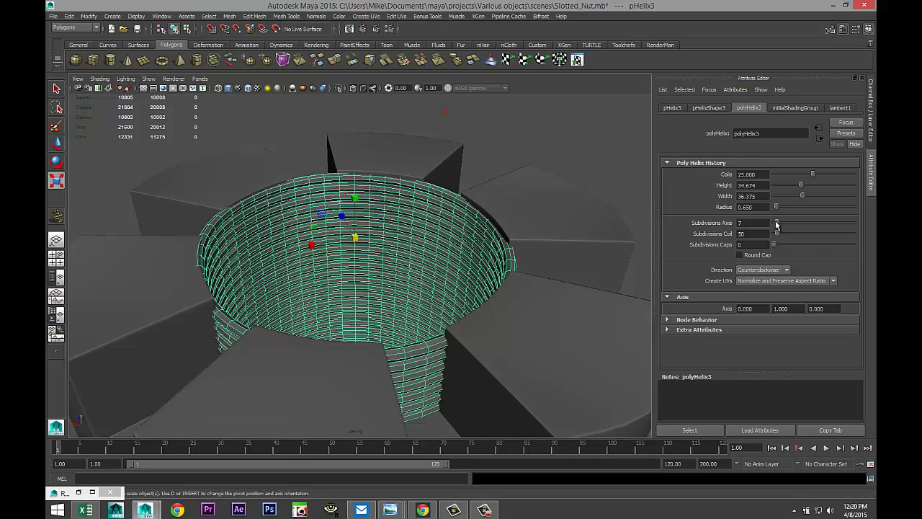
- Try 5, 3 and 6 axis subdivisions on the helix to compare the shape of its coils
left_click_drag(777, 224, 775, 226)
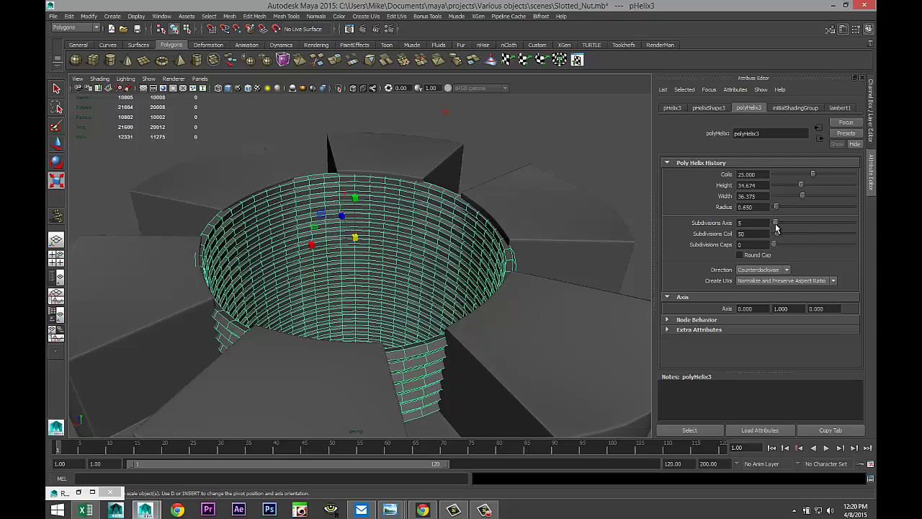
scroll(417, 248, "up", 5)
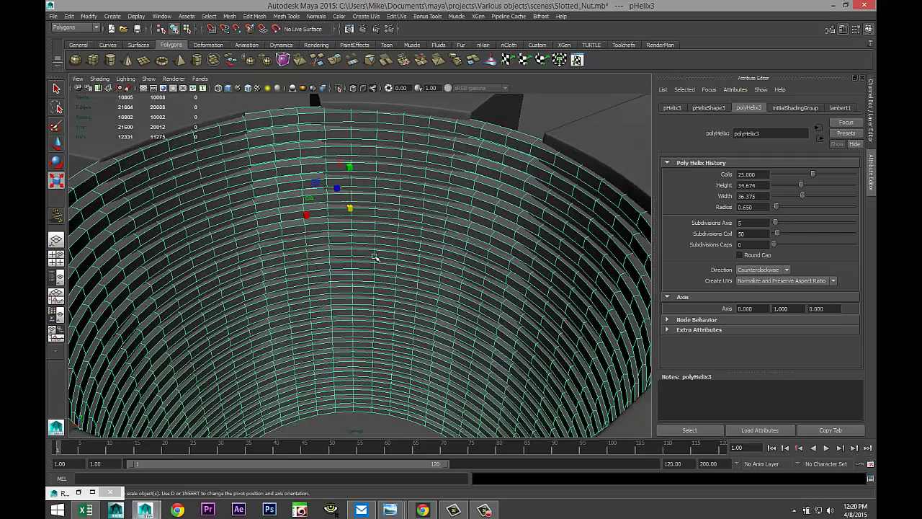
left_click_drag(72, 327, 301, 341, "alt")
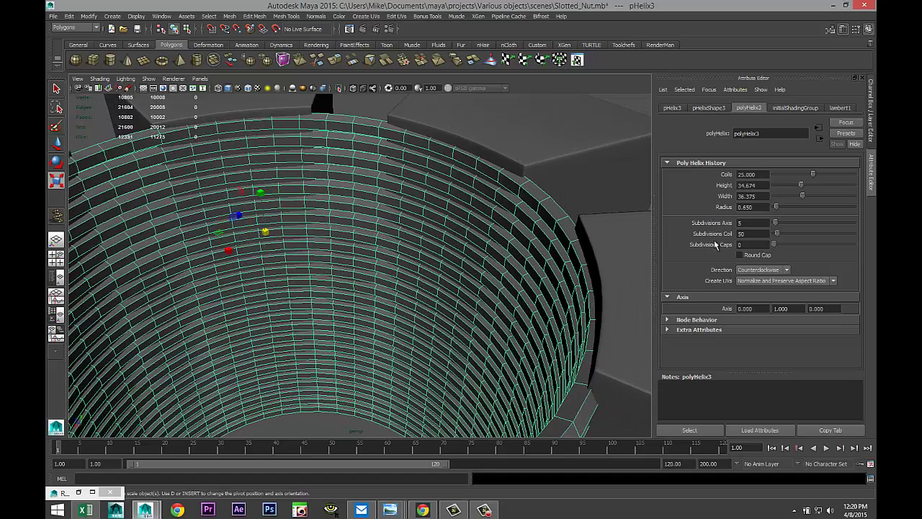
left_click(765, 226)
type("3")
key("Return")
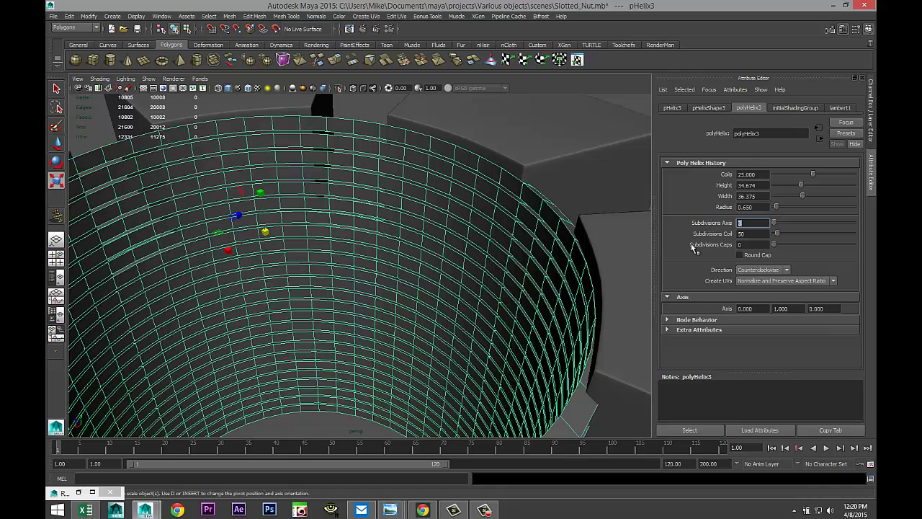
type("6")
key("Return")
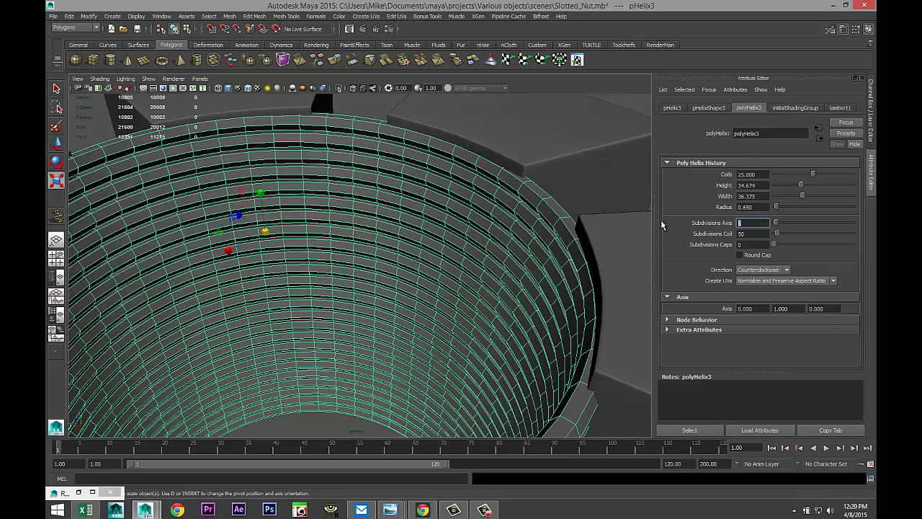
- Set the helix's axis subdivisions to 7 and check its coils against the hole's wall
key("Return")
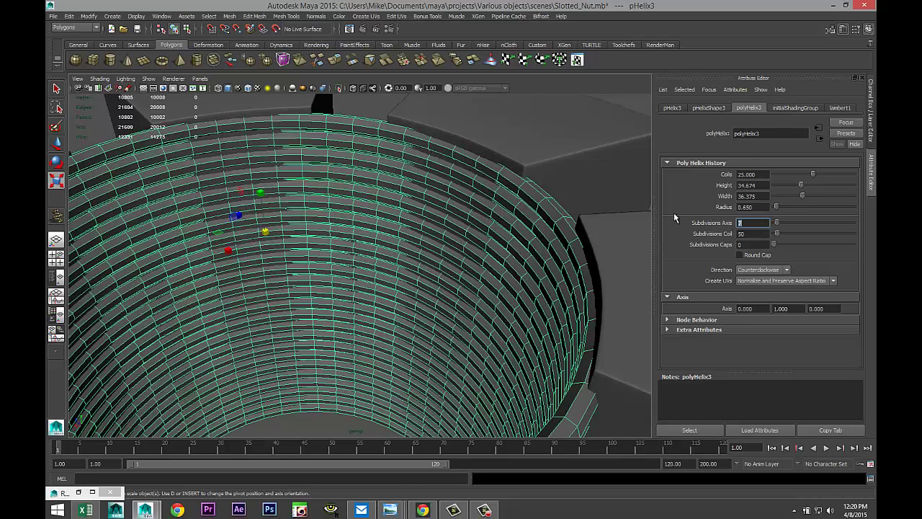
scroll(420, 268, "down", 5)
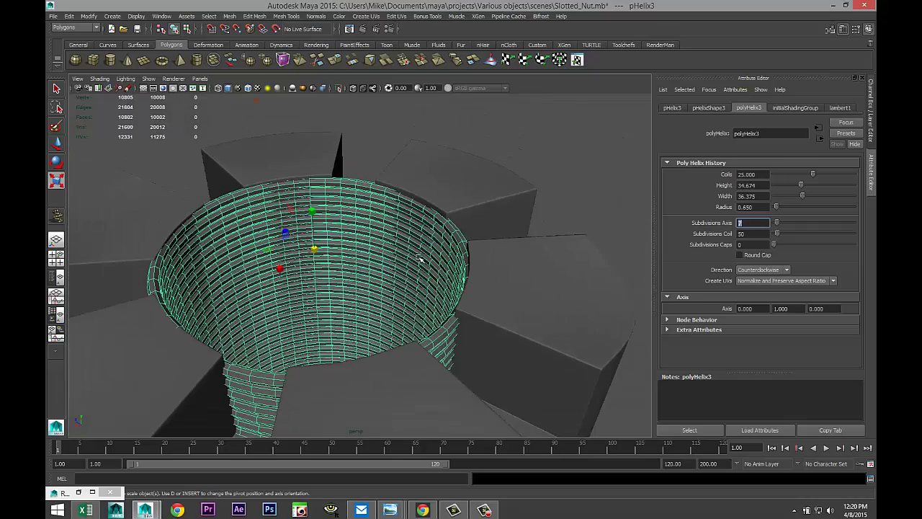
left_click_drag(383, 283, 398, 259, "alt")
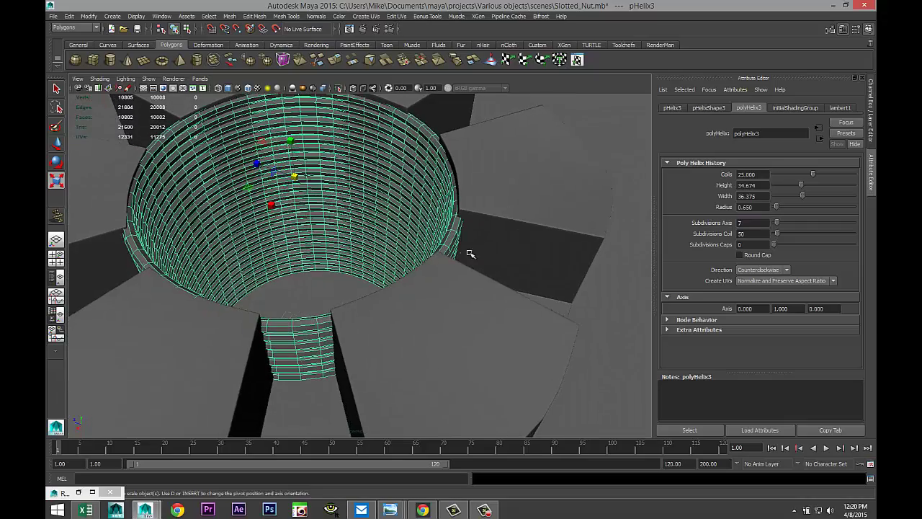
- In the side view, shorten the helix vertically until its lower end is flush with the nut's underside
left_click(57, 259)
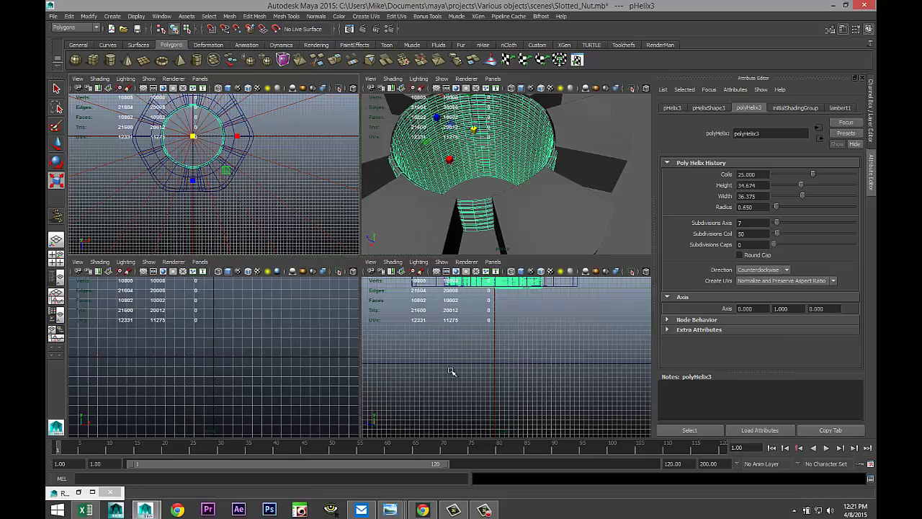
key("space")
scroll(478, 345, "down", 5)
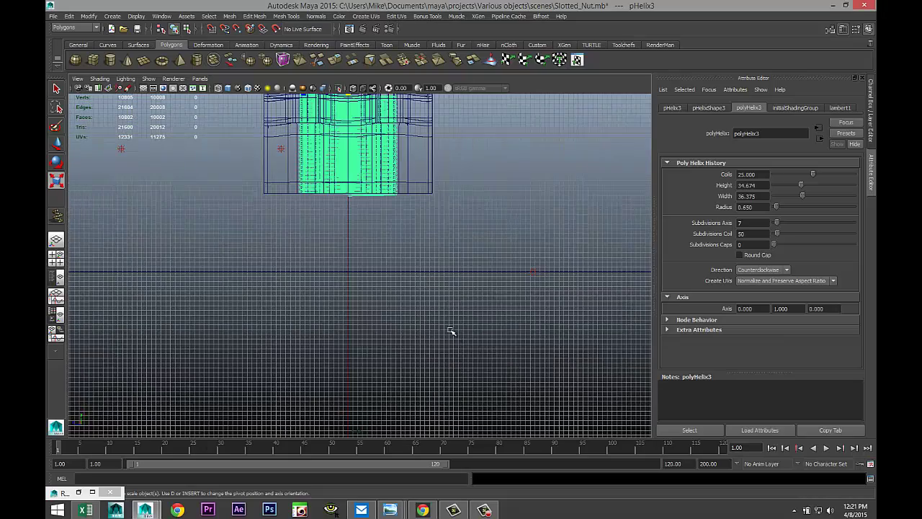
middle_click_drag(432, 318, 439, 405, "alt")
key("r")
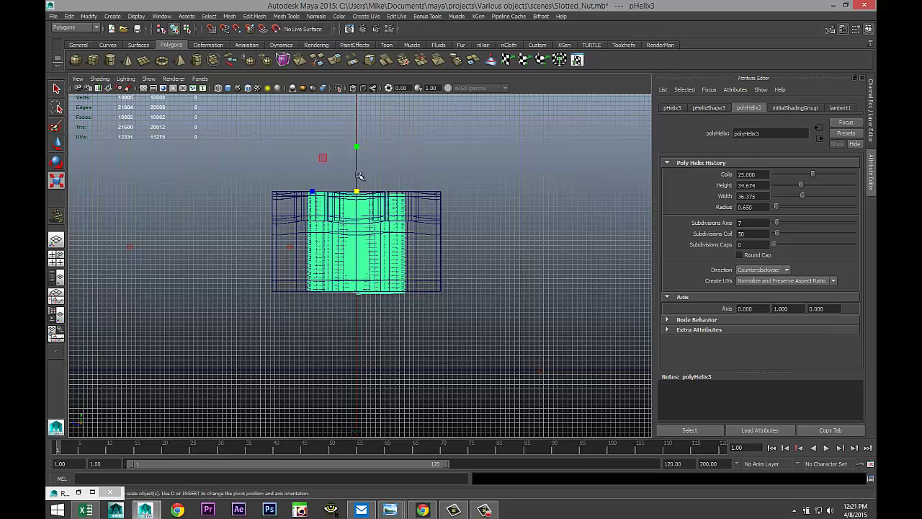
left_click_drag(355, 147, 361, 148)
- Back in the perspective view, select the nut and the helix and subtract the helix with Boolean Difference
left_click(57, 257)
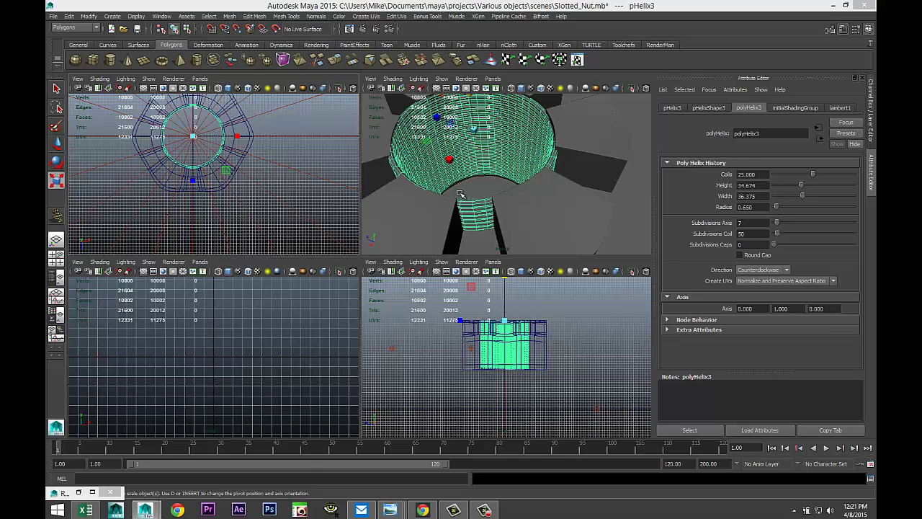
left_click(56, 239)
left_click(491, 247)
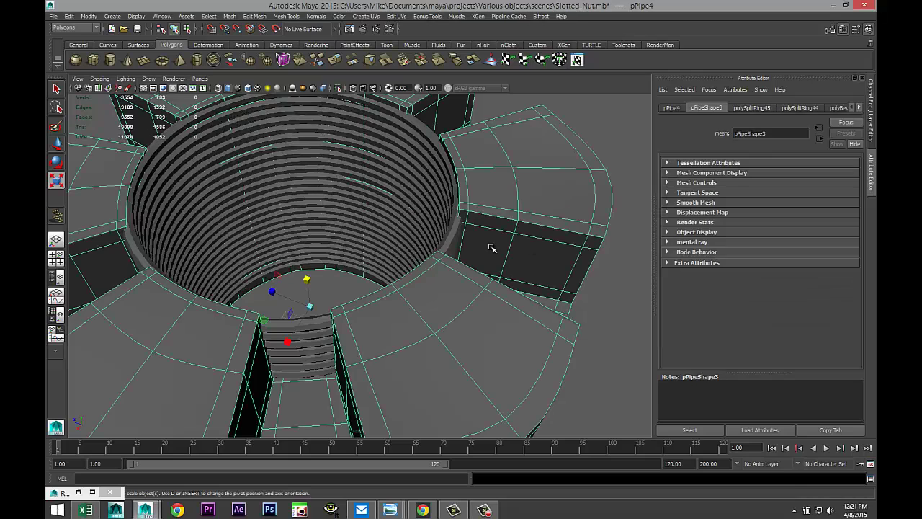
left_click(449, 234)
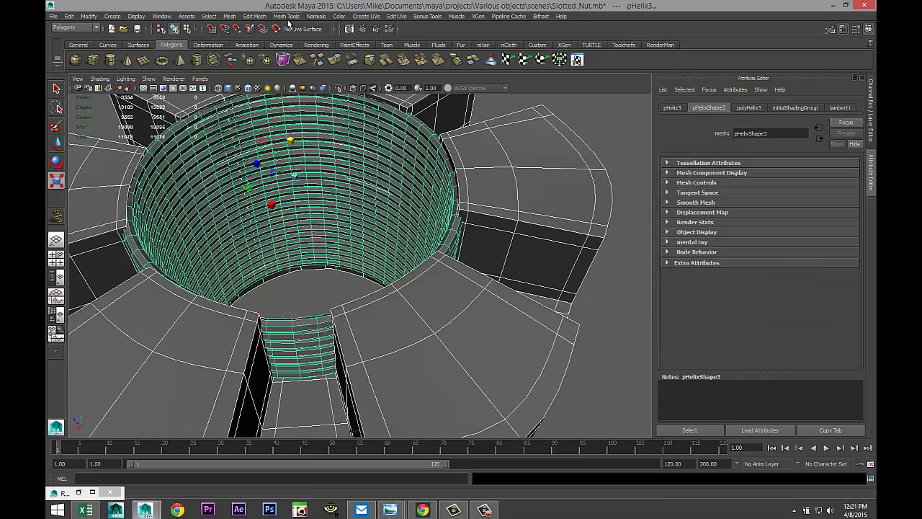
left_click(263, 19)
mouse_move(229, 16)
mouse_move(259, 37)
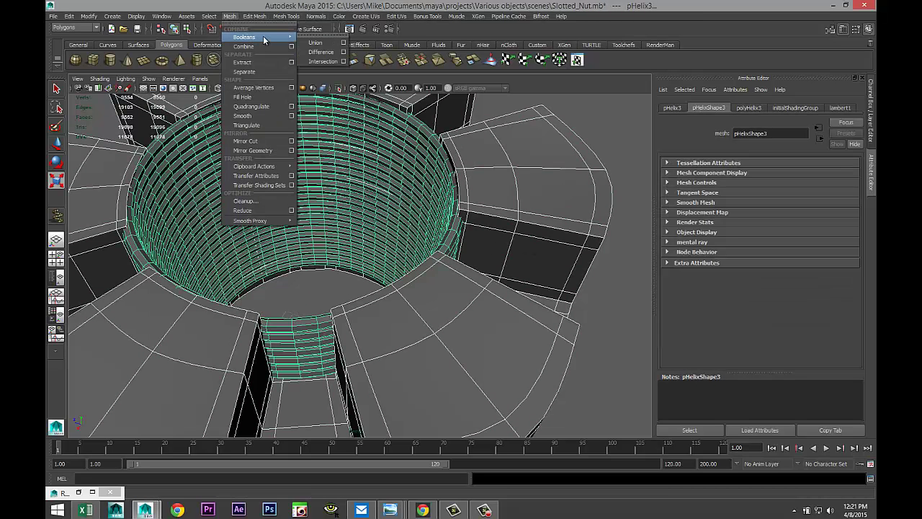
left_click(316, 43)
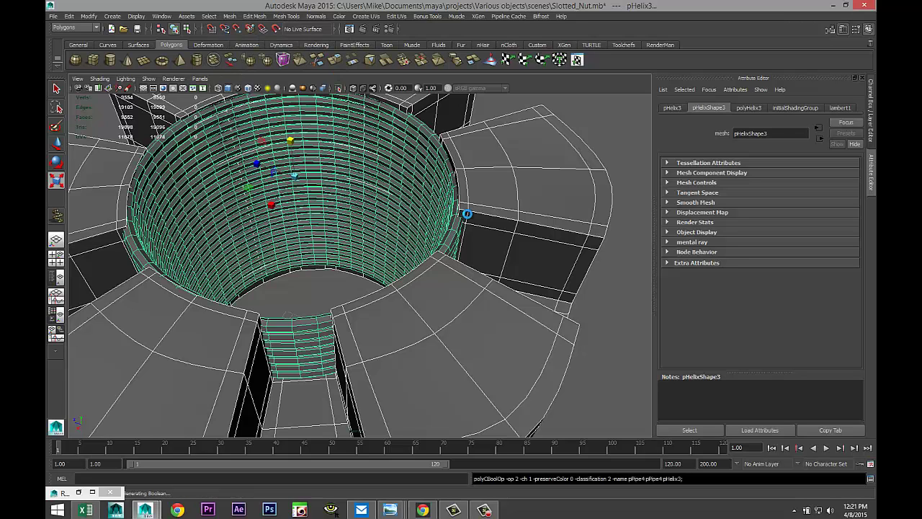
- Examine the thread cut into the nut's hole from above and from the side with the nut deselected
scroll(487, 229, "down", 5)
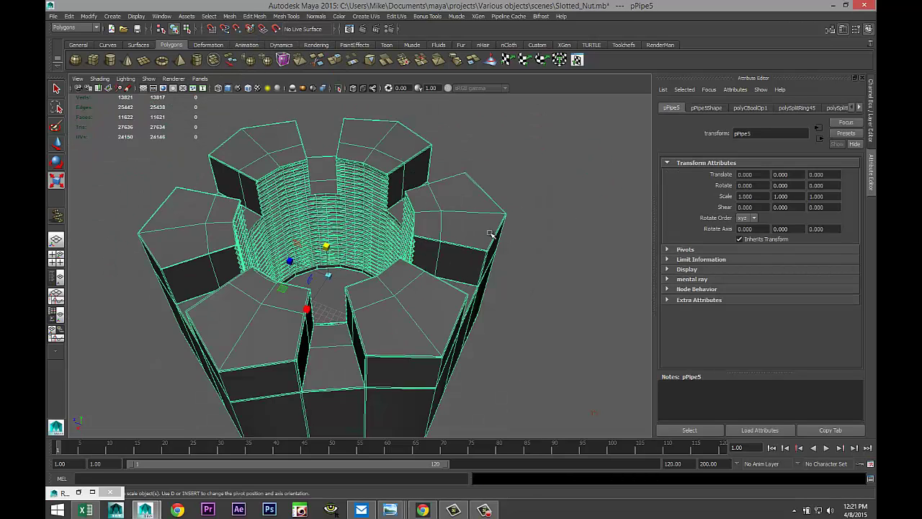
left_click(536, 255)
scroll(523, 290, "up", 3)
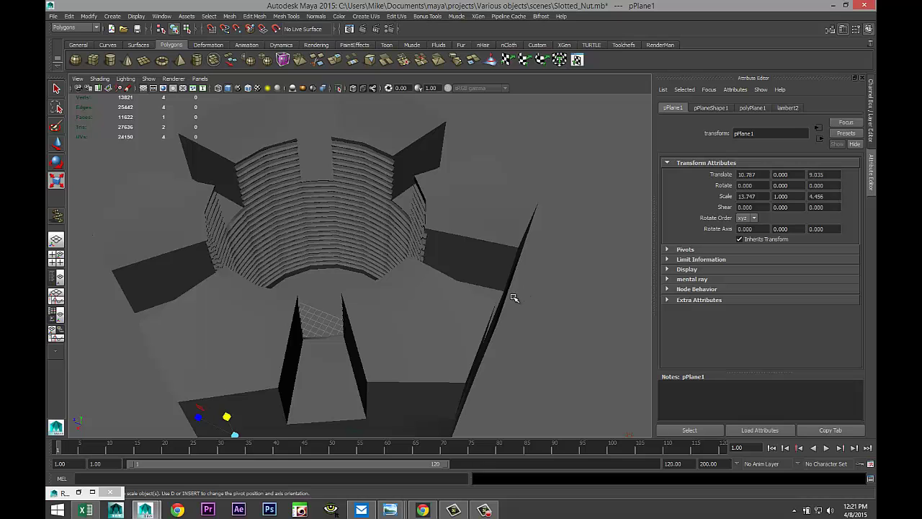
left_click_drag(488, 326, 490, 274, "alt")
key("r")
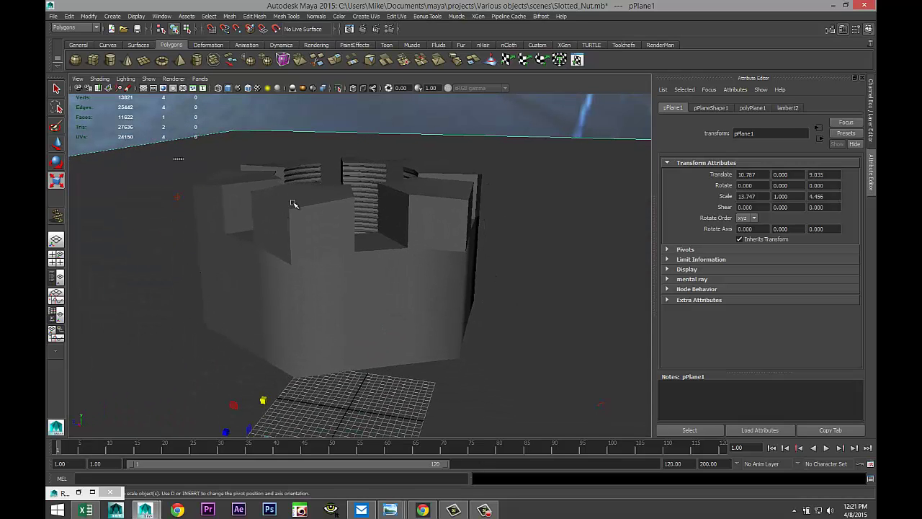
- Try to combine the threaded nut's mesh, then deselect it
left_click(294, 202)
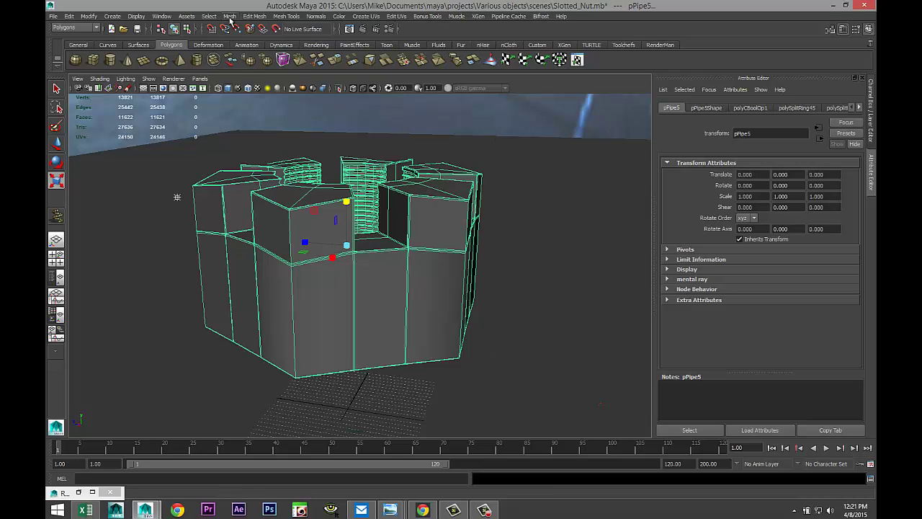
left_click(228, 17)
left_click(243, 47)
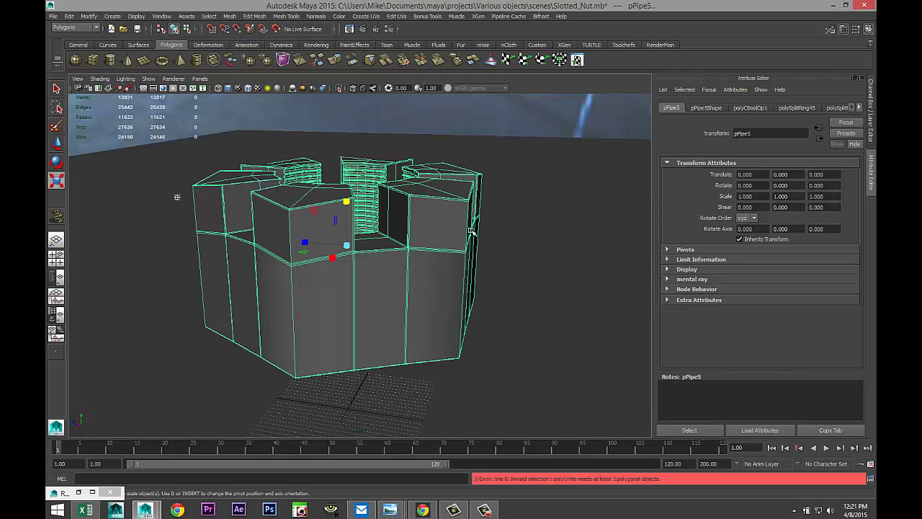
left_click(535, 254)
scroll(531, 254, "up", 6)
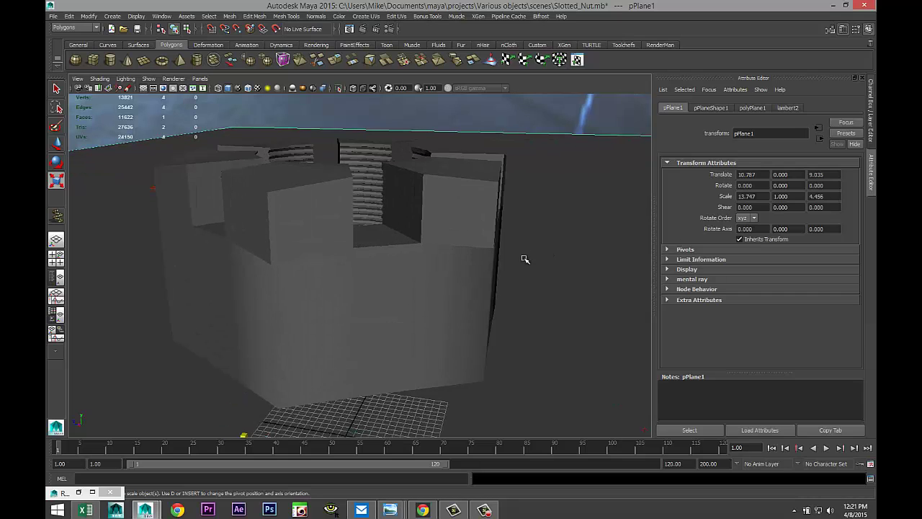
- Preview the nut with mesh smoothing and inspect how its outer corners and lower body round off
left_click(476, 237)
left_click_drag(377, 331, 413, 301, "alt")
scroll(348, 312, "up", 3)
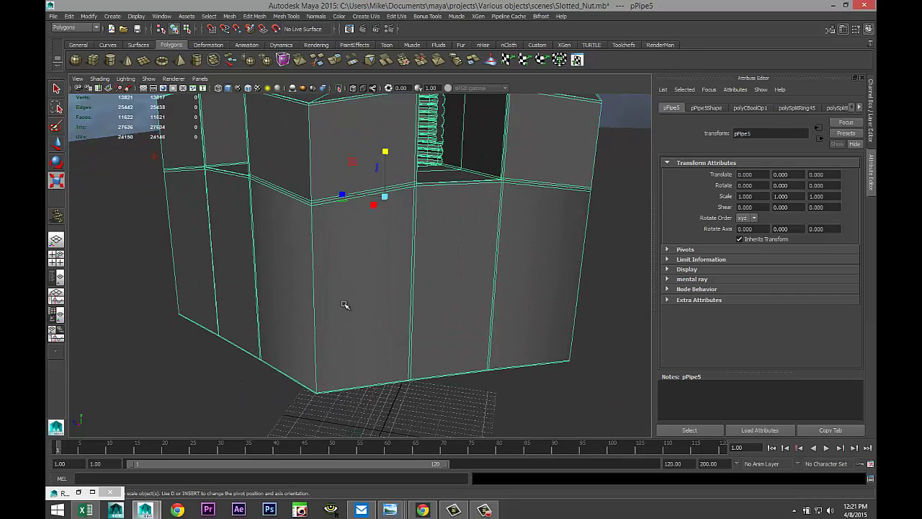
key("3")
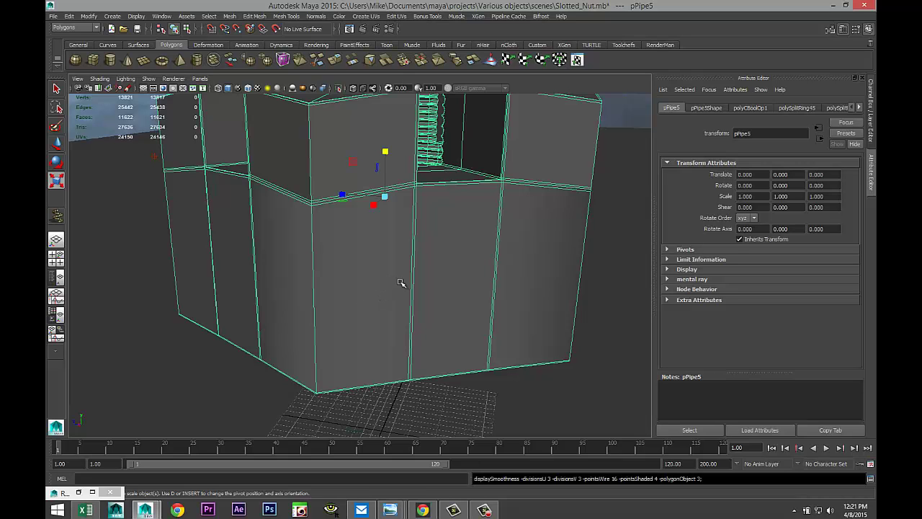
key("f")
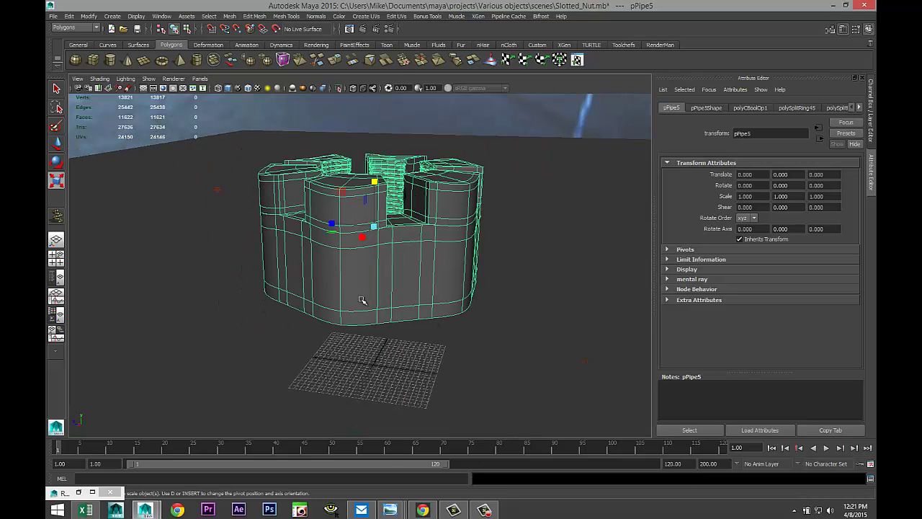
scroll(343, 272, "up", 4)
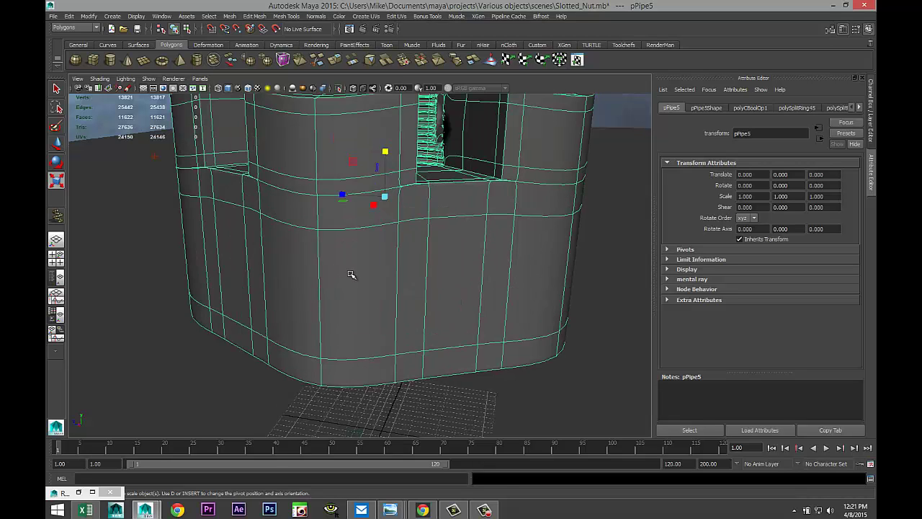
- Return the nut to its unsmoothed display and select the full vertical edge loop at one outer corner
key("1")
scroll(350, 275, "up", 3)
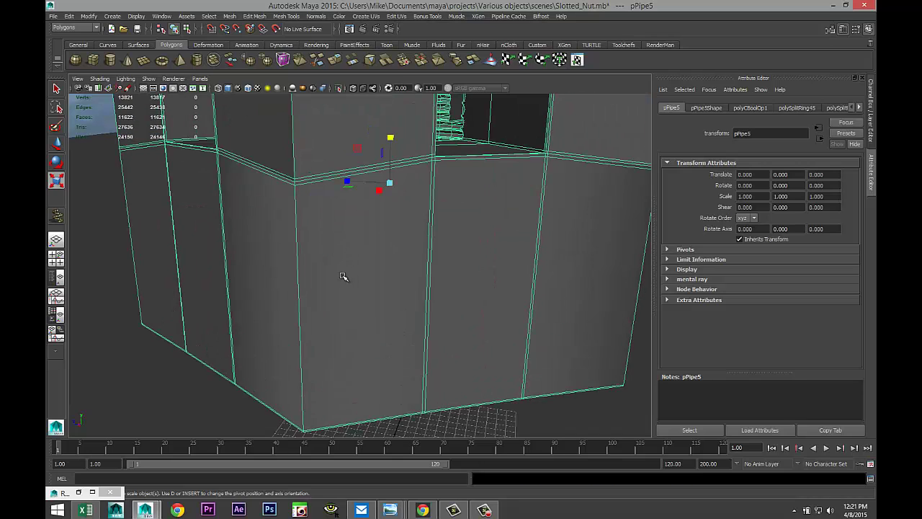
left_click_drag(344, 276, 361, 286, "alt")
scroll(360, 286, "up", 5)
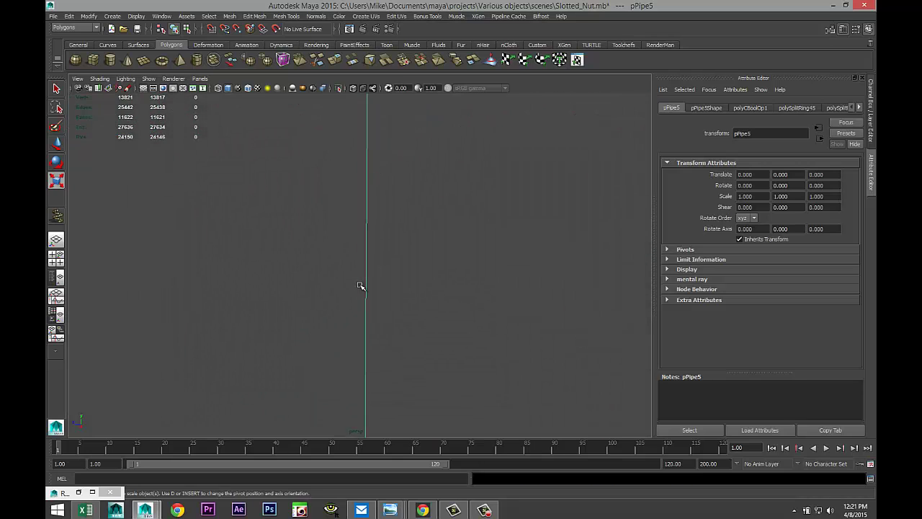
scroll(361, 284, "down", 5)
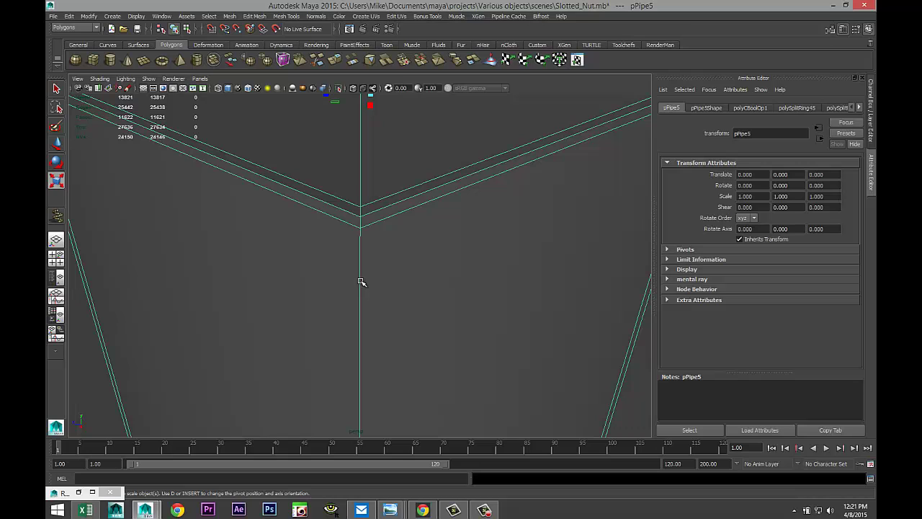
right_click_drag(360, 278, 356, 249)
left_click(361, 273)
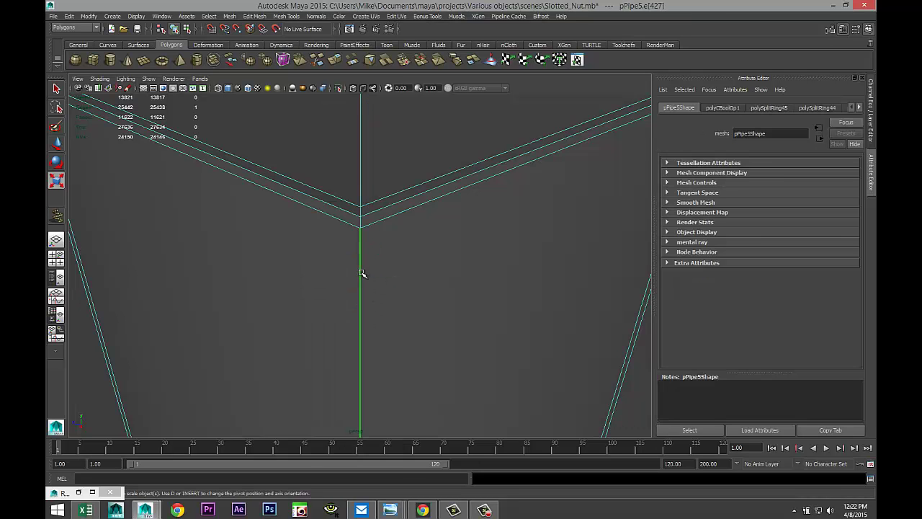
key("r")
scroll(362, 281, "down", 6)
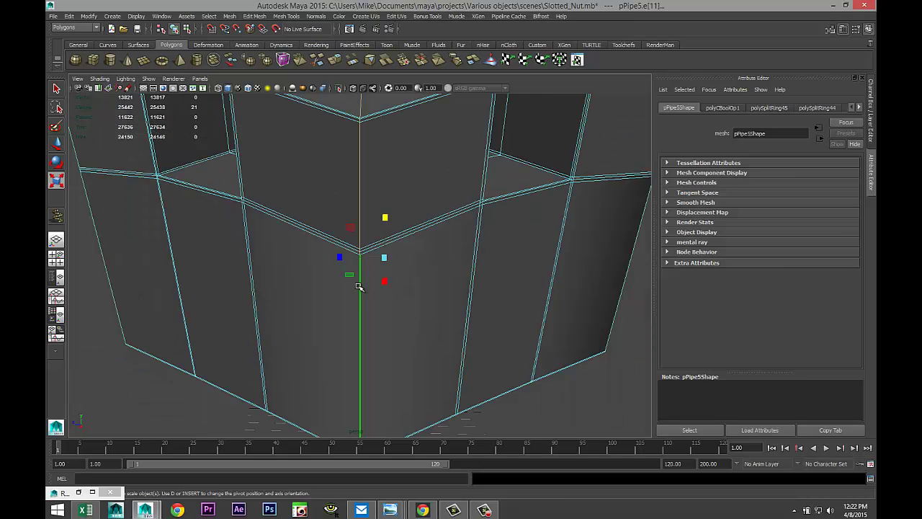
left_click_drag(352, 302, 370, 308, "alt")
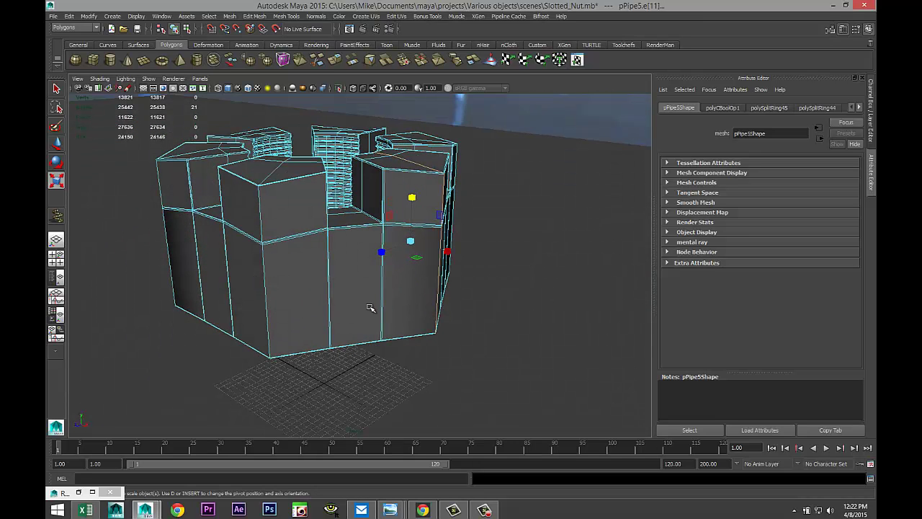
- Add the vertical edge loops at the nut's remaining outer corners to the selection
left_click(266, 297, "shift")
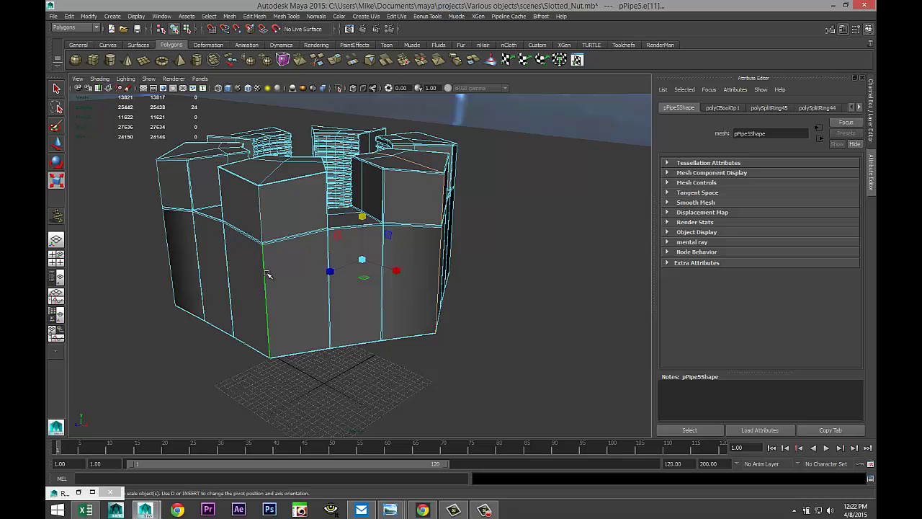
double_click(262, 231, "shift")
left_click_drag(224, 302, 294, 306, "alt")
double_click(213, 303, "shift")
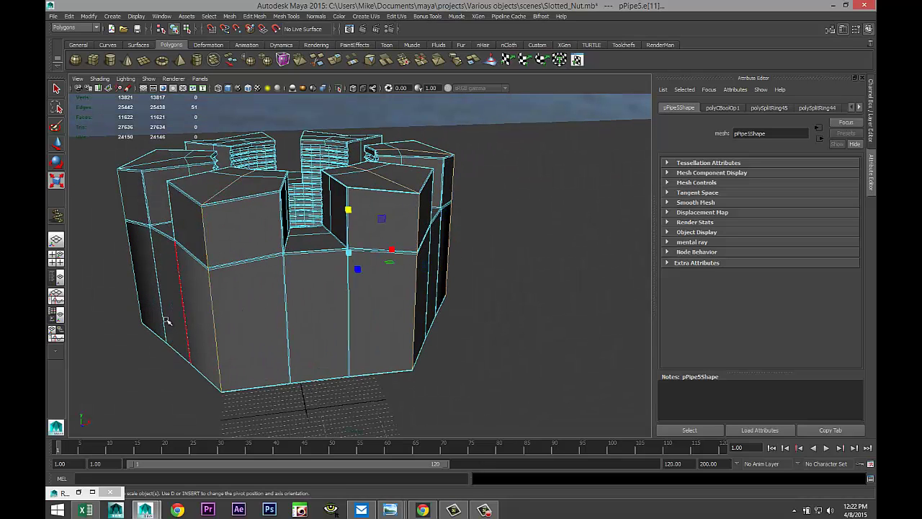
left_click_drag(207, 279, 253, 261, "alt")
double_click(275, 258, "shift")
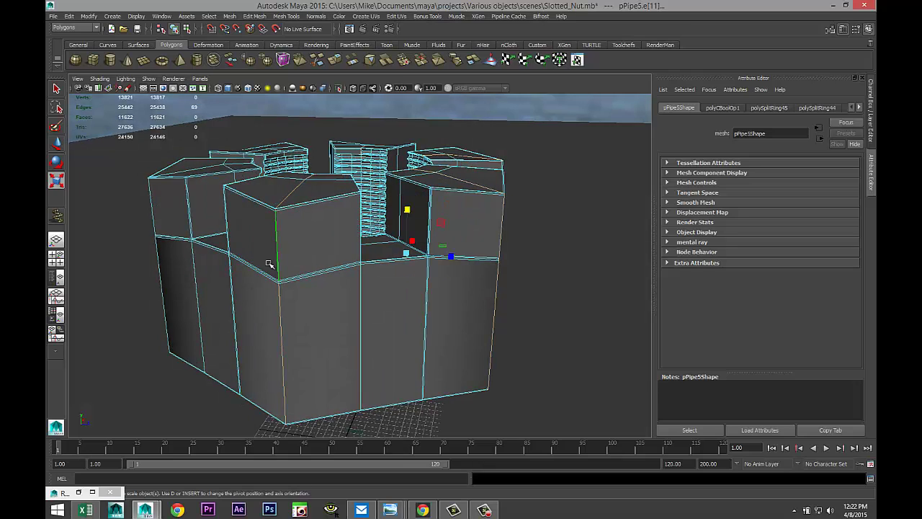
left_click_drag(162, 306, 339, 317, "alt")
double_click(305, 258, "shift")
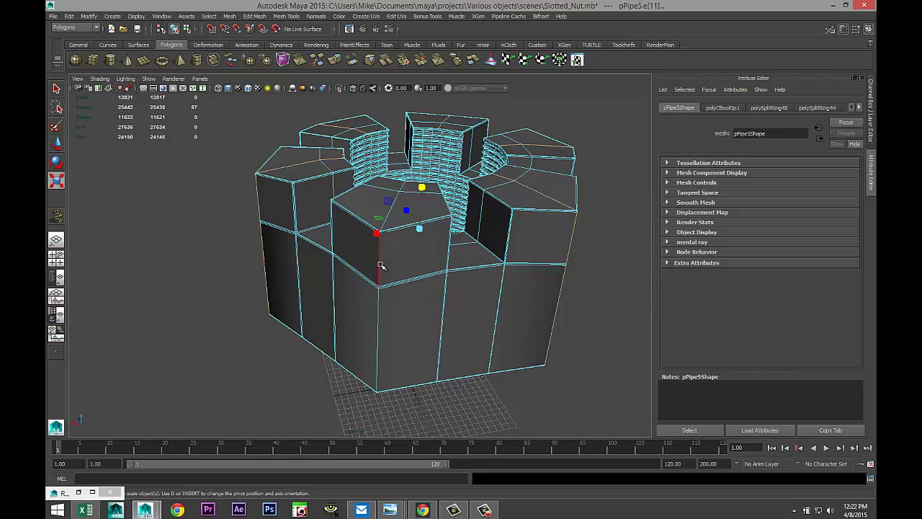
left_click_drag(231, 336, 408, 331, "alt")
- Bevel the selected corner edge loops and check the result up close
left_click(229, 16)
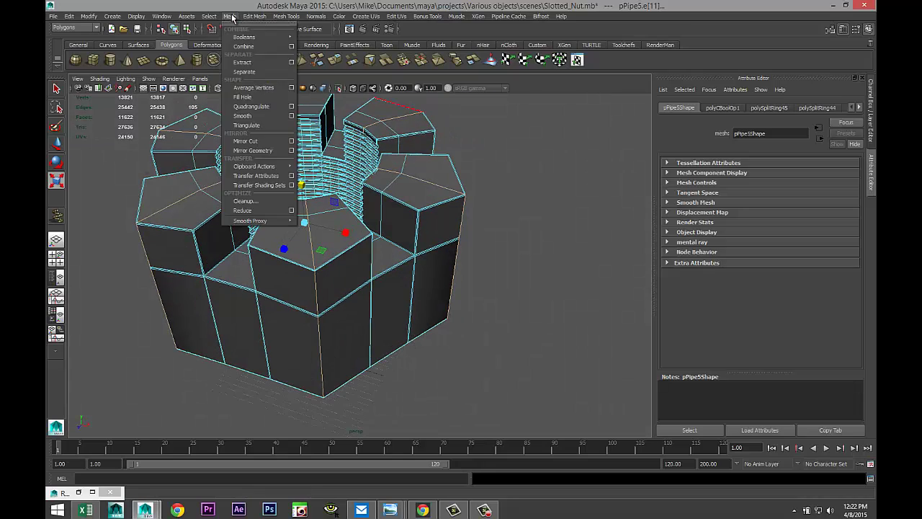
mouse_move(254, 15)
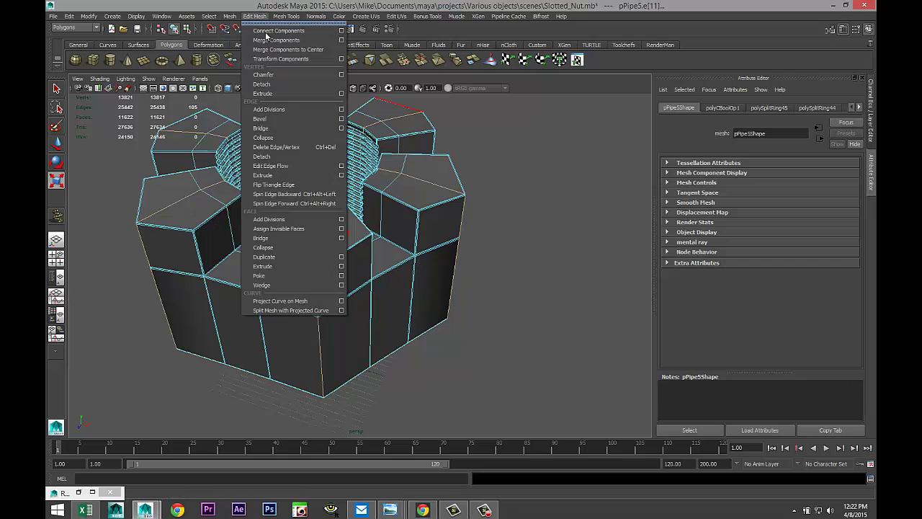
left_click(274, 127)
left_click(480, 340)
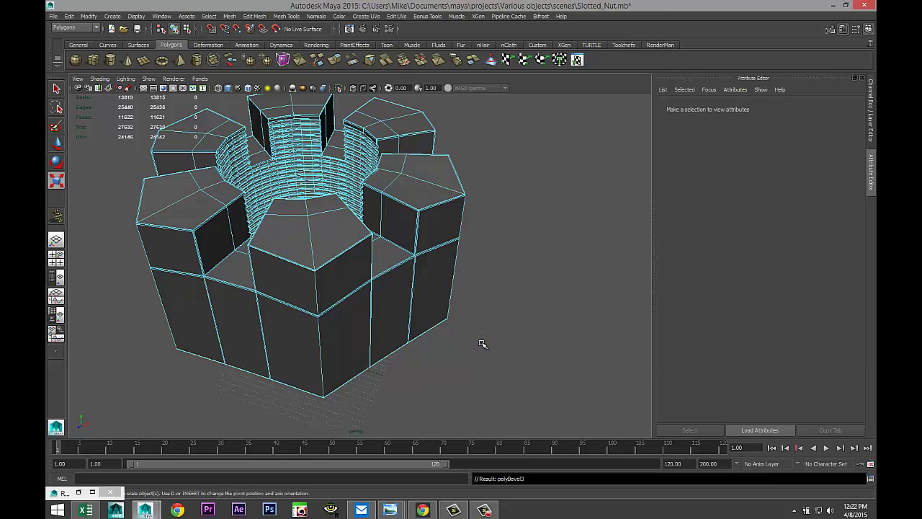
scroll(471, 347, "up", 5)
scroll(234, 359, "up", 5)
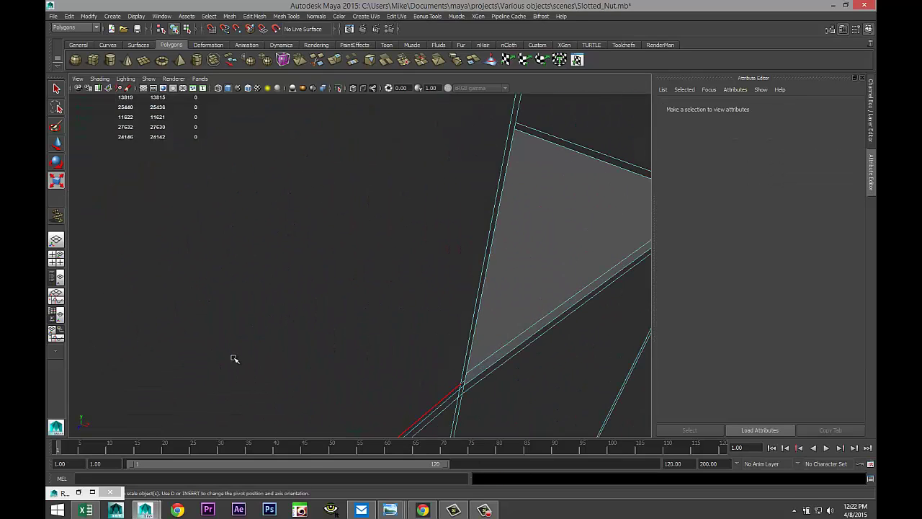
right_click_drag(197, 352, 298, 330, "alt")
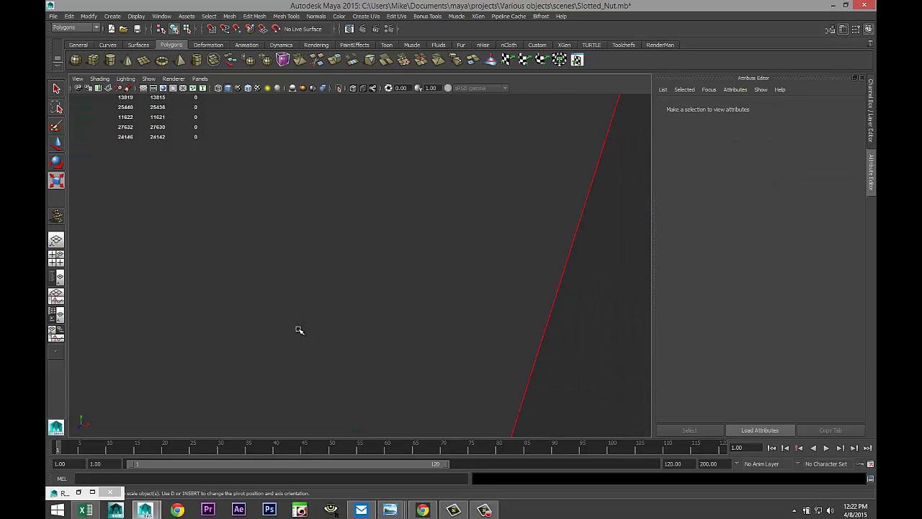
key("f")
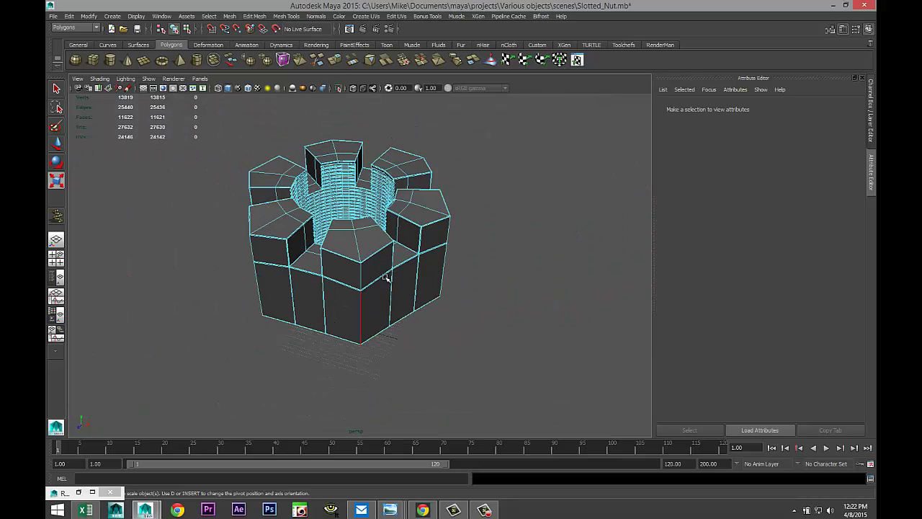
- Return to object mode, turn on the nut's smooth mesh preview and inspect its corners and thread while deselected
right_click_drag(429, 225, 469, 209)
left_click(424, 210)
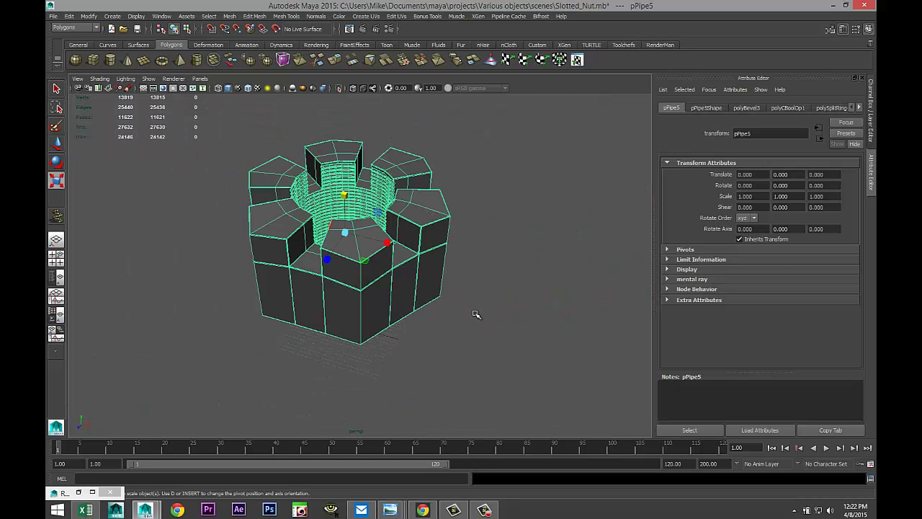
key("3")
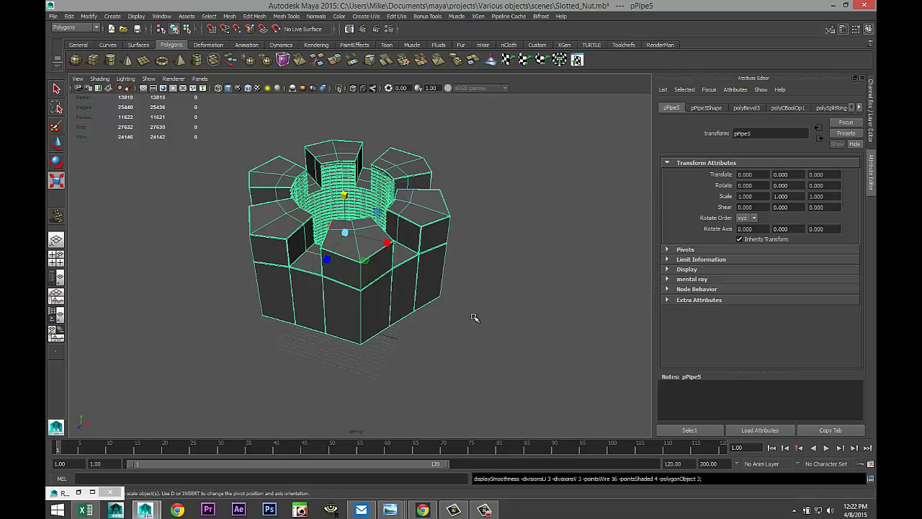
left_click(473, 329)
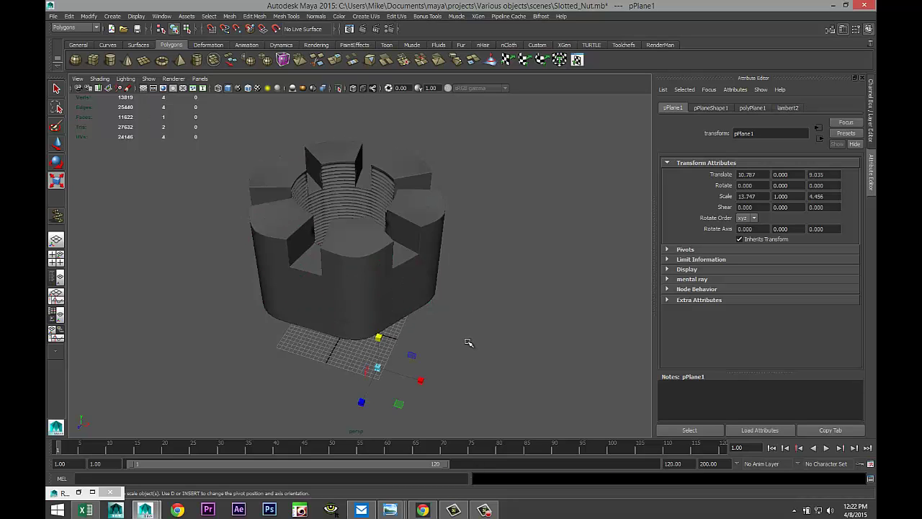
scroll(469, 342, "up", 5)
scroll(469, 340, "down", 4)
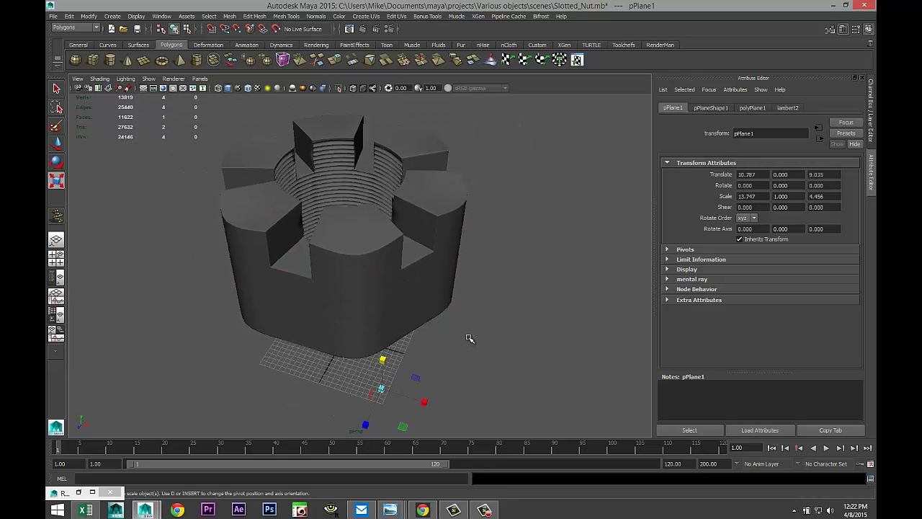
left_click_drag(469, 338, 437, 360, "alt")
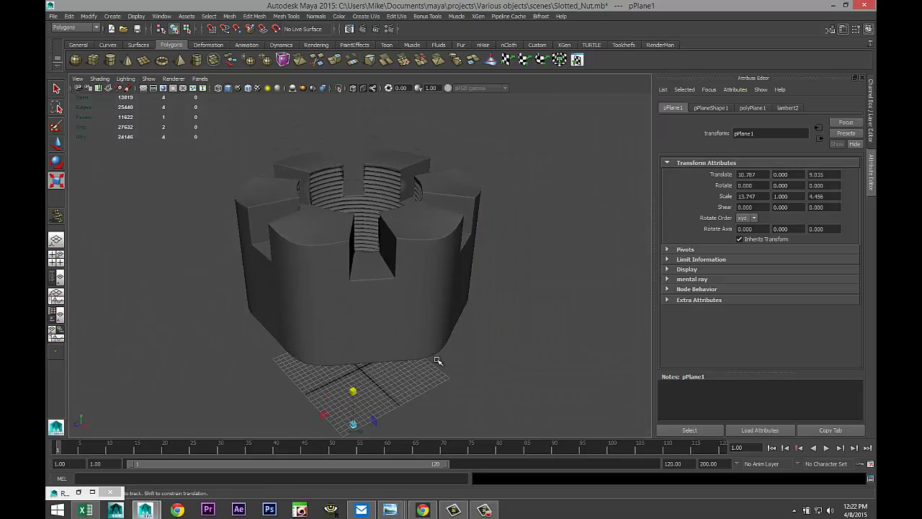
middle_click_drag(437, 360, 440, 367, "alt")
- Select the nut and assign a new mental ray mia_material_x to it
left_click(446, 283)
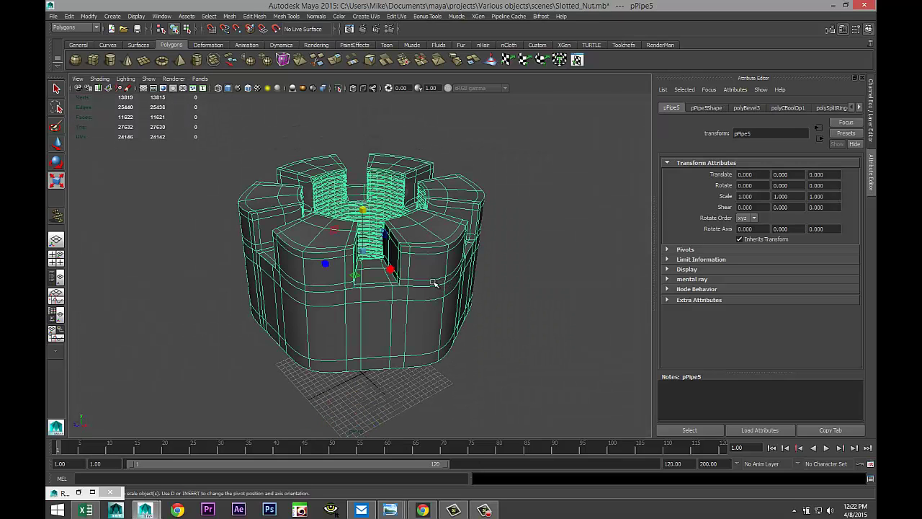
right_click_drag(431, 273, 419, 350)
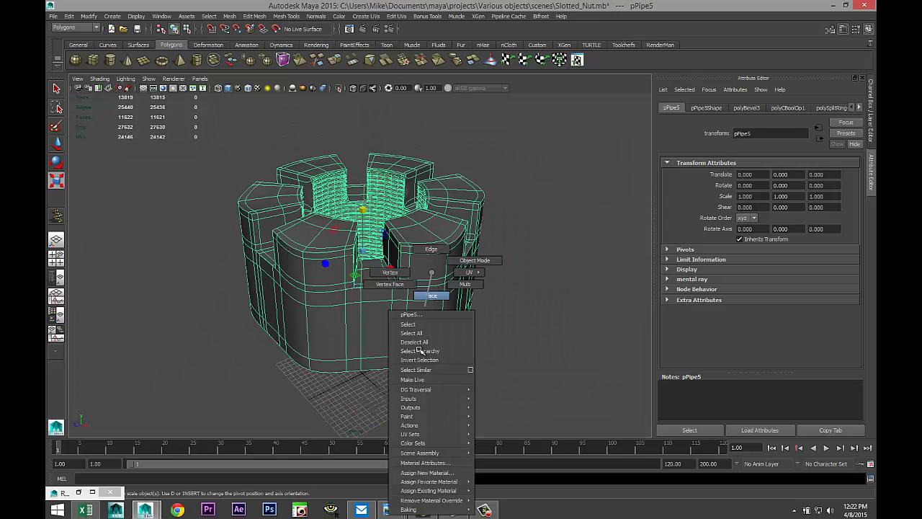
left_click(428, 472)
left_click(408, 220)
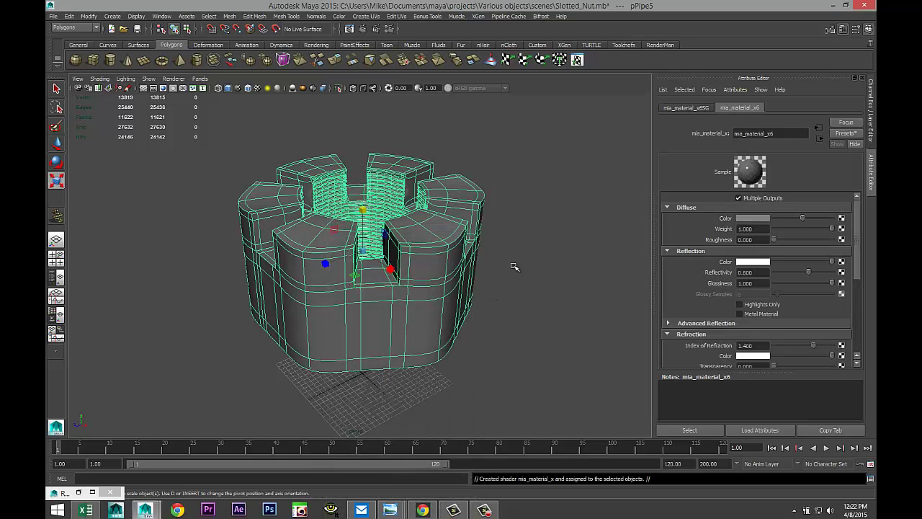
- Replace the nut material's settings with the Chrome preset
left_click(842, 135)
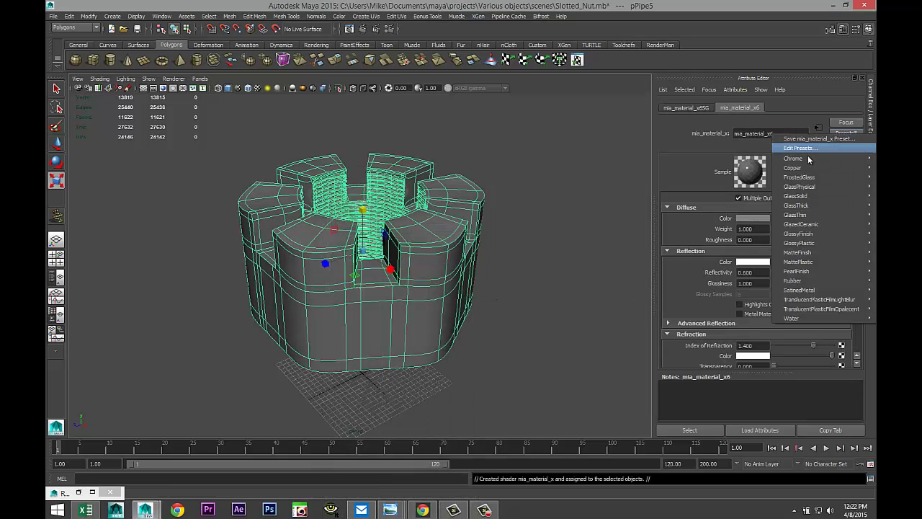
mouse_move(796, 160)
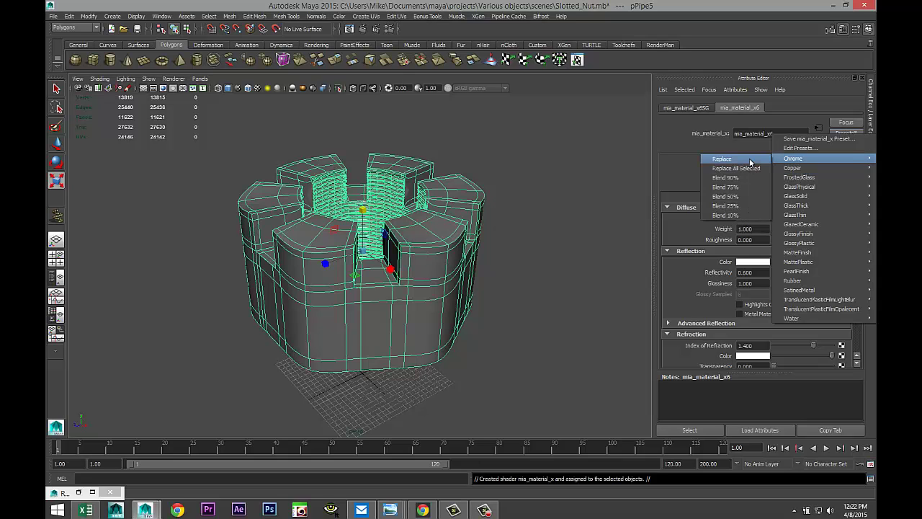
left_click(724, 159)
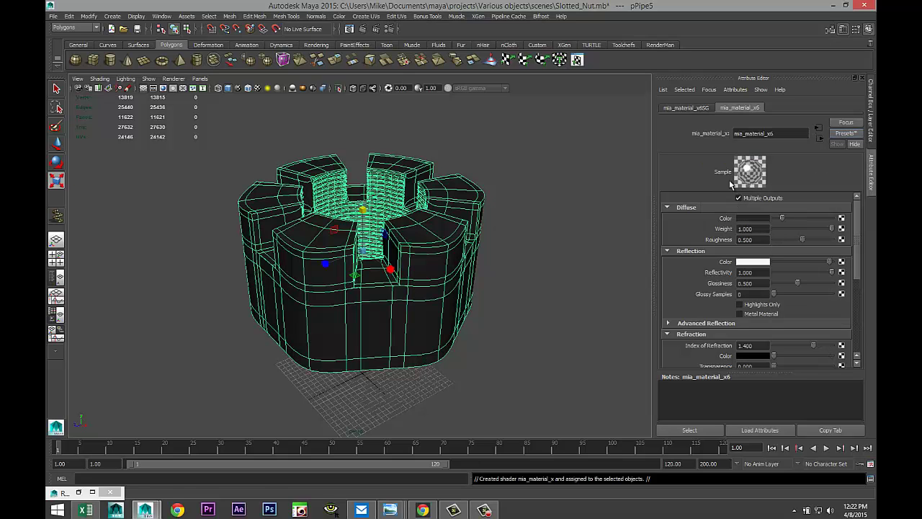
- In the side view, lower the nut toward the ground plane to a Y translation of -16.196
left_click(57, 257)
key("space")
key("w")
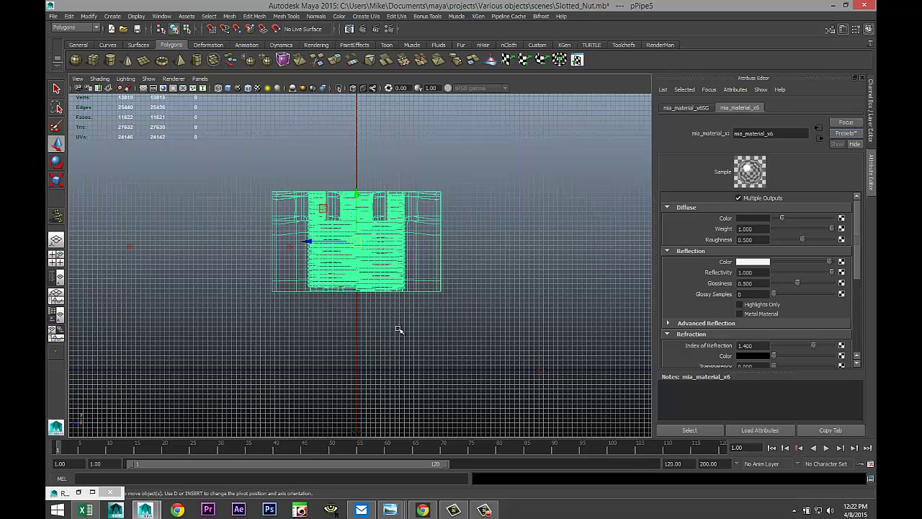
left_click_drag(355, 206, 392, 236)
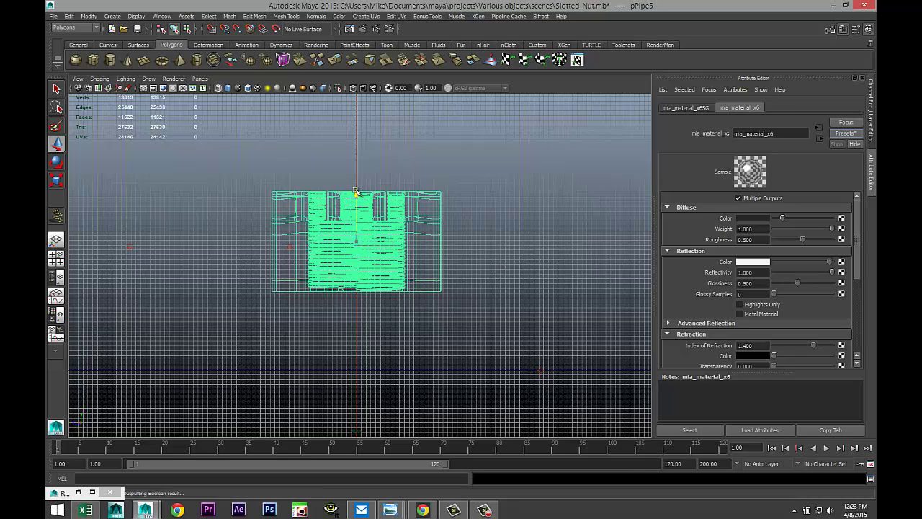
left_click_drag(356, 193, 364, 229)
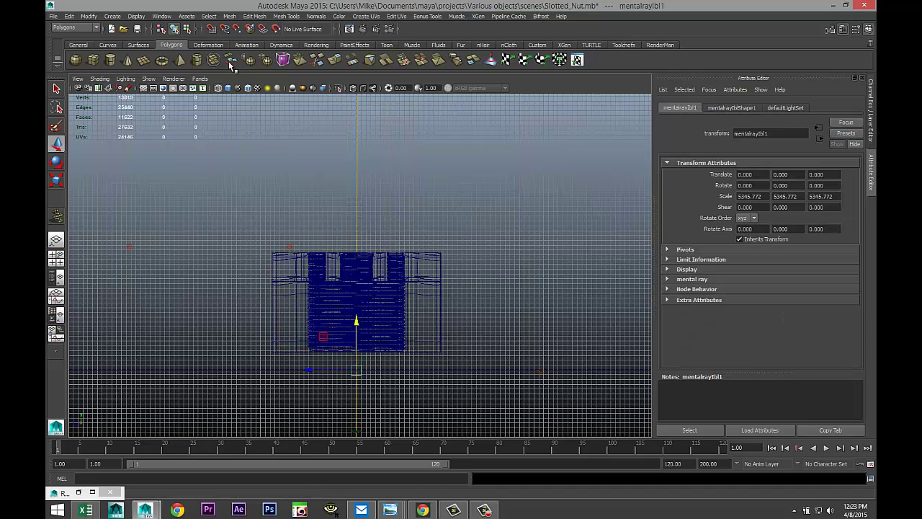
left_click(407, 280)
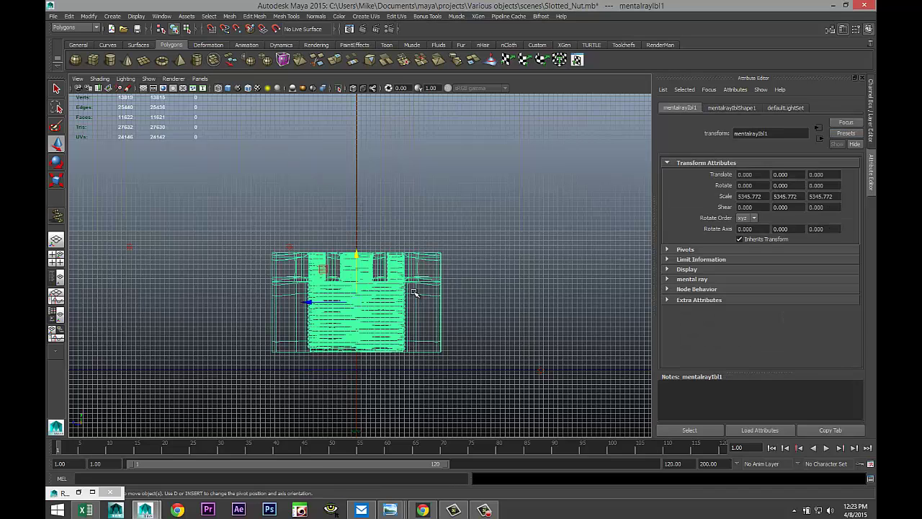
mouse_move(361, 259)
left_mouse_down()
mouse_move(362, 242)
mouse_move(365, 278)
left_mouse_up()
- Return to the full perspective view, turn on display with all scene lights and frame the whole nut from a slightly raised angle
left_click(58, 263)
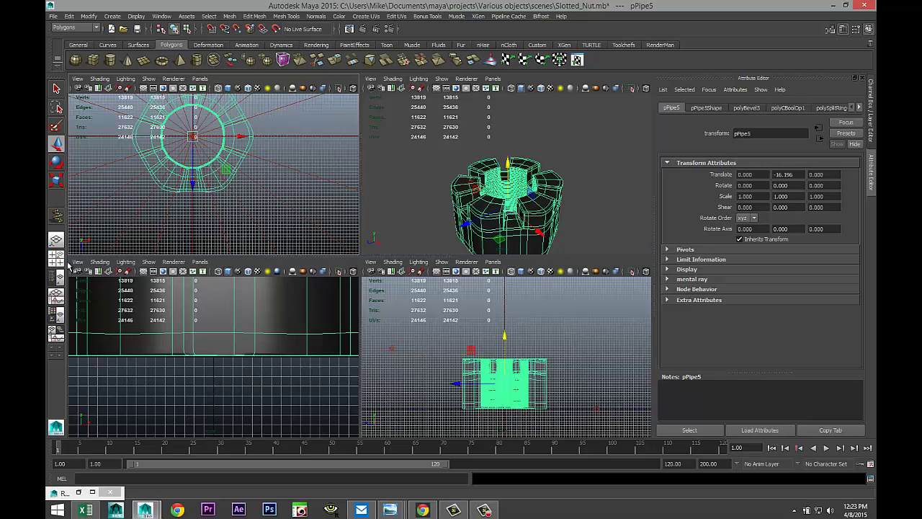
key("space")
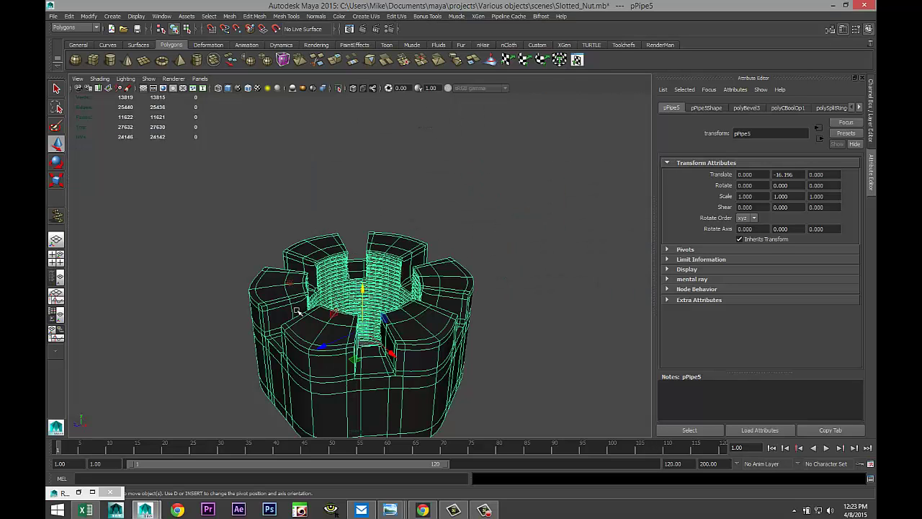
key("7")
scroll(306, 308, "down", 3)
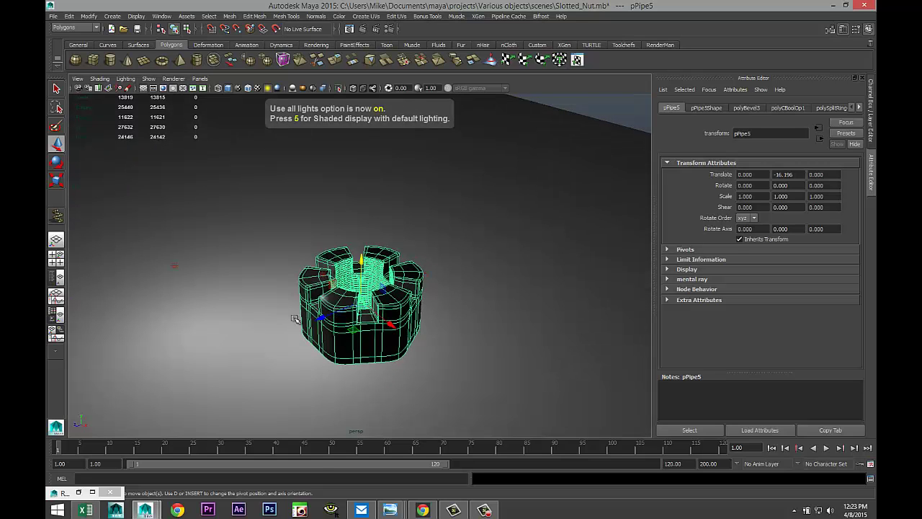
left_click_drag(294, 318, 407, 336, "alt")
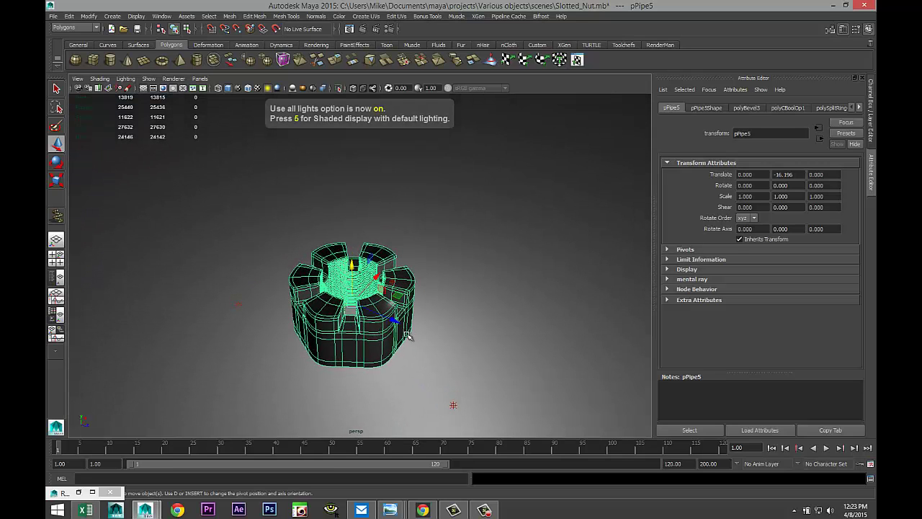
scroll(428, 371, "up", 3)
scroll(444, 368, "up", 2)
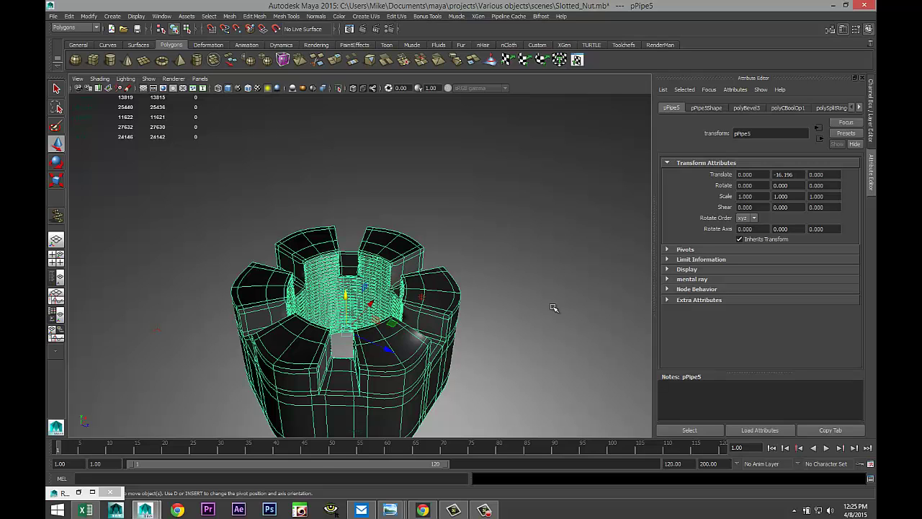
left_click_drag(494, 305, 424, 278, "alt")
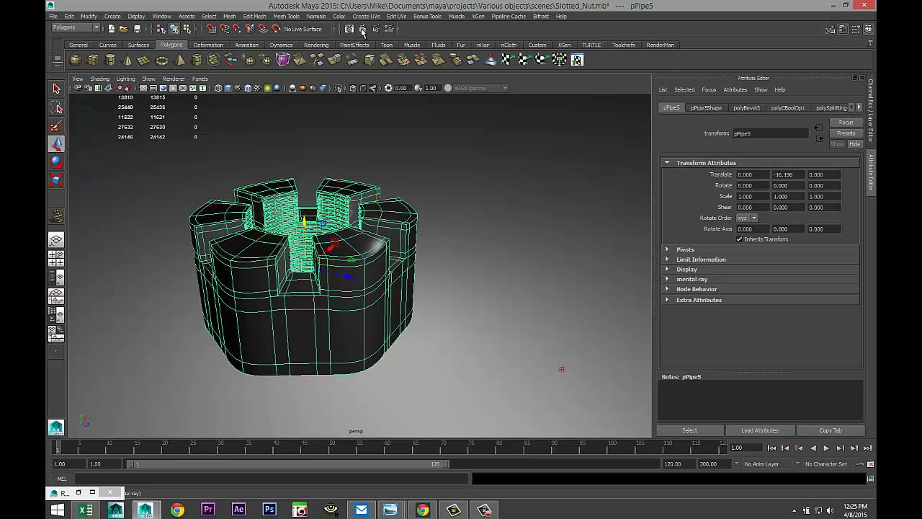